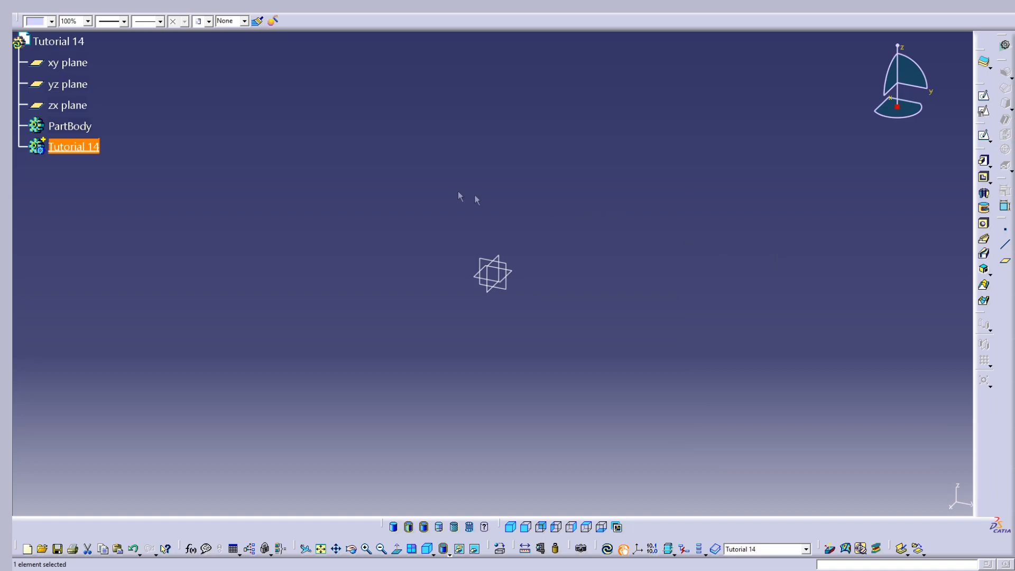
- Hide the three reference planes and insert a new body into the part
key(space)
click(196, 7)
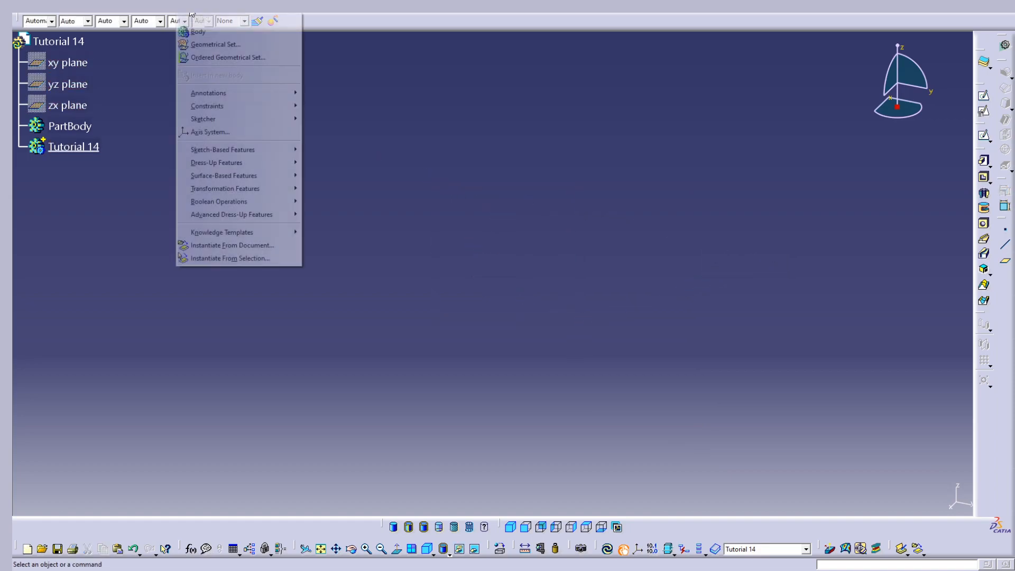
click(195, 27)
- Start a sketch on the xy plane and draw a circle of about 59 mm radius centred on the origin
click(984, 96)
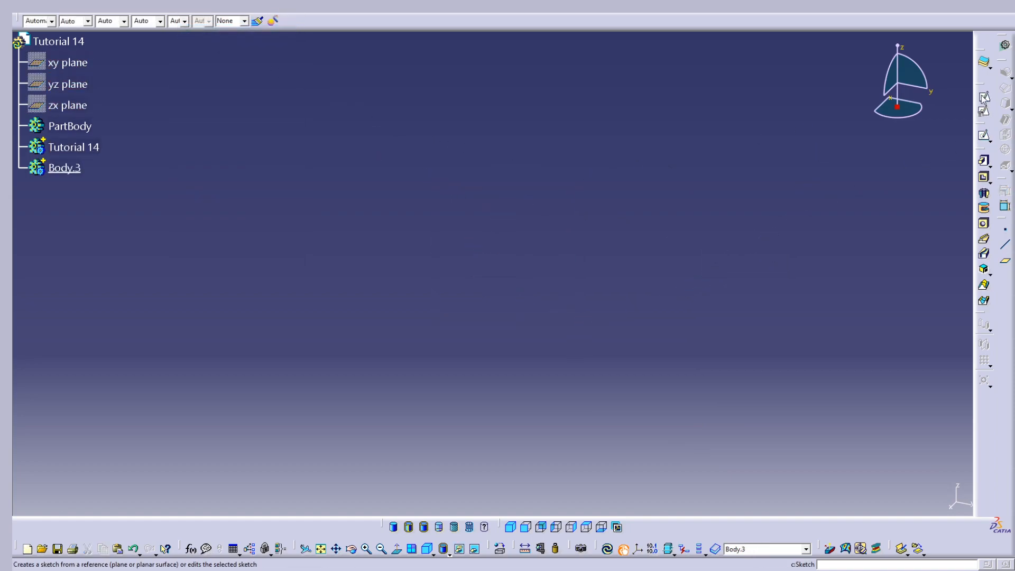
click(83, 63)
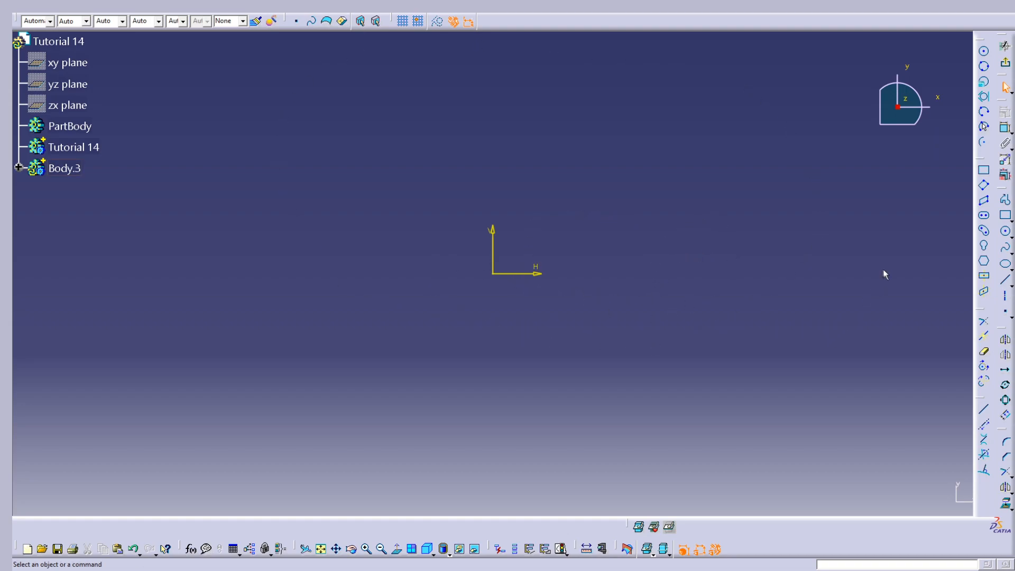
click(983, 51)
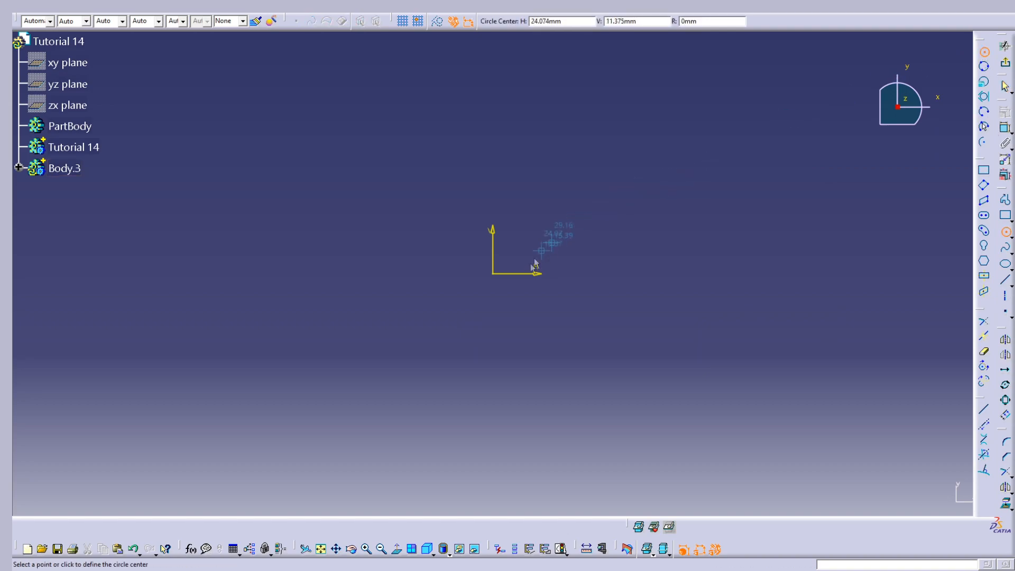
click(495, 272)
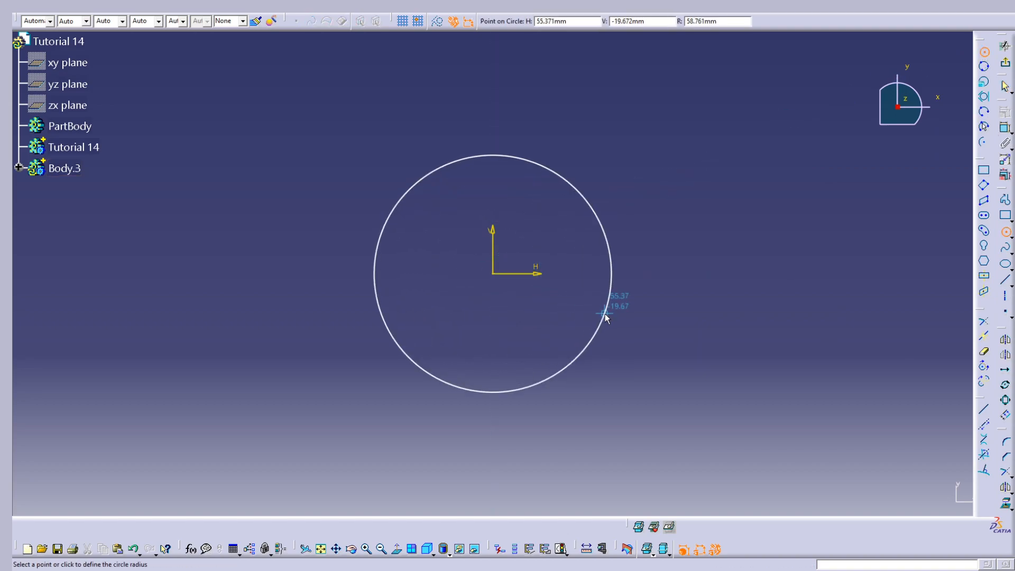
click(604, 315)
click(800, 211)
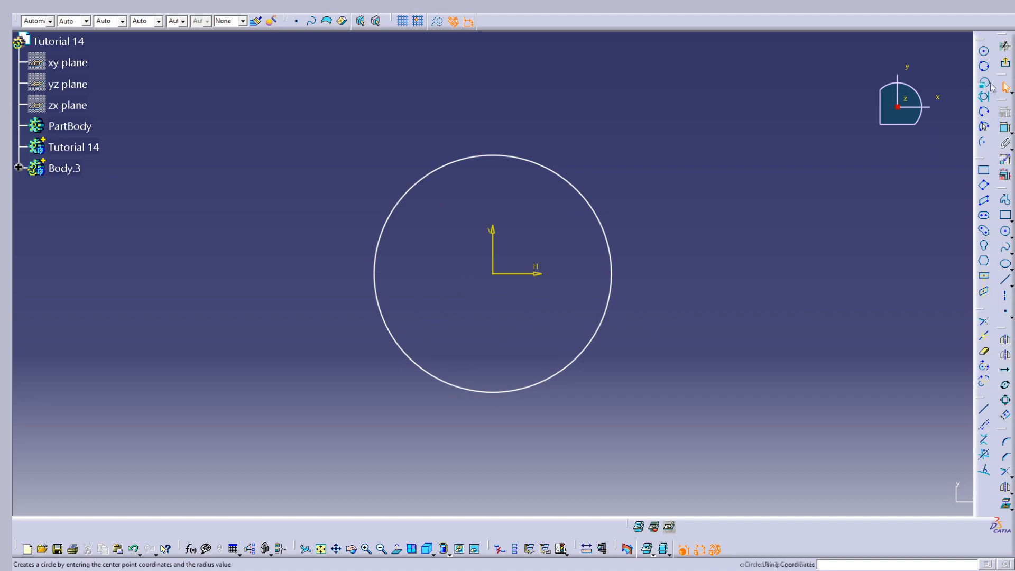
- Draw a circle about 74 mm in diameter right of the origin circle and another about 104 mm in diameter above it
click(985, 53)
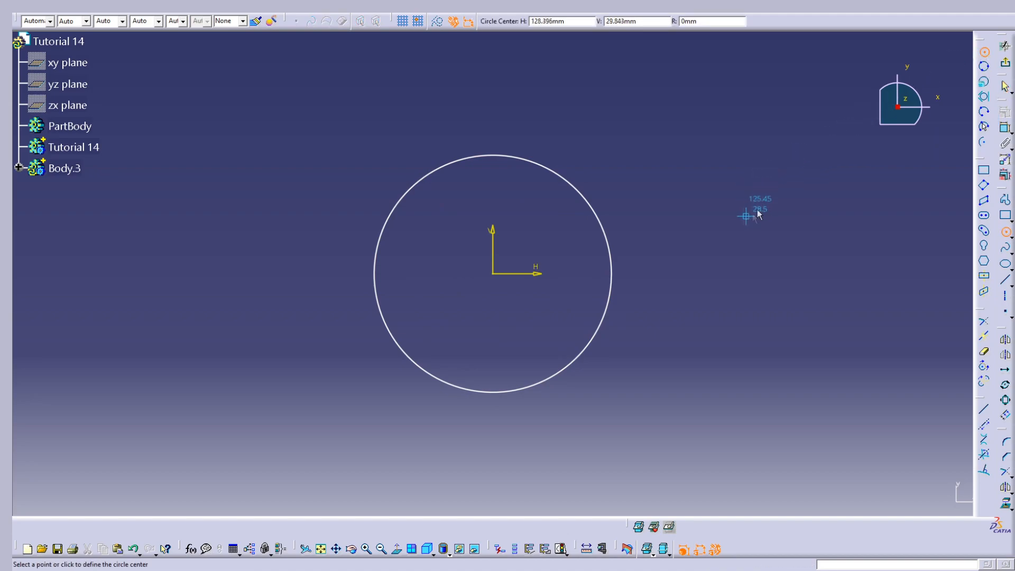
click(769, 189)
click(841, 197)
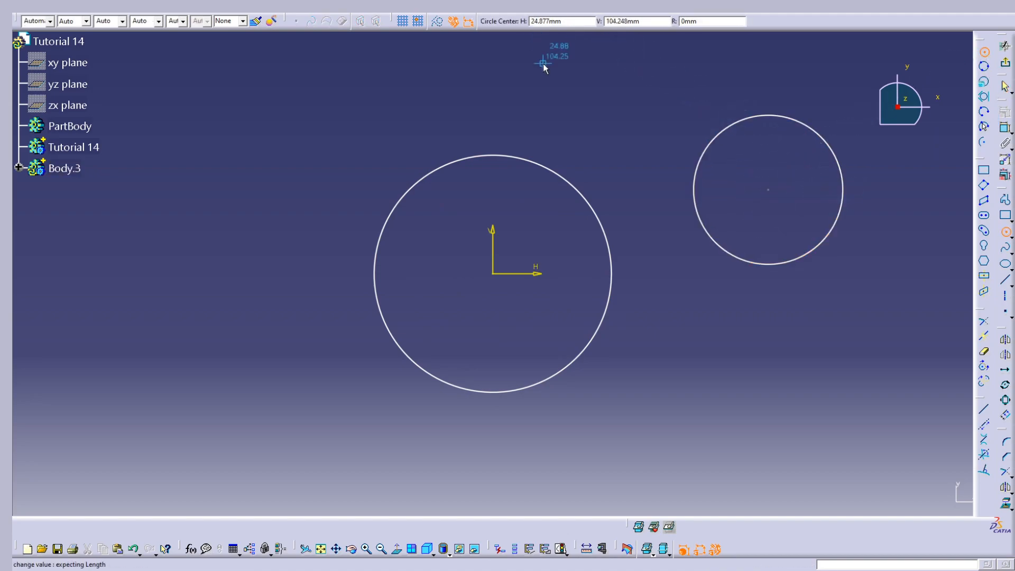
middle_drag(535, 84, 576, 97)
click(576, 96)
click(671, 141)
- Draw a circle about 51 mm in diameter, centred on the horizontal axis about 147 mm left of the origin
click(227, 366)
key(Escape)
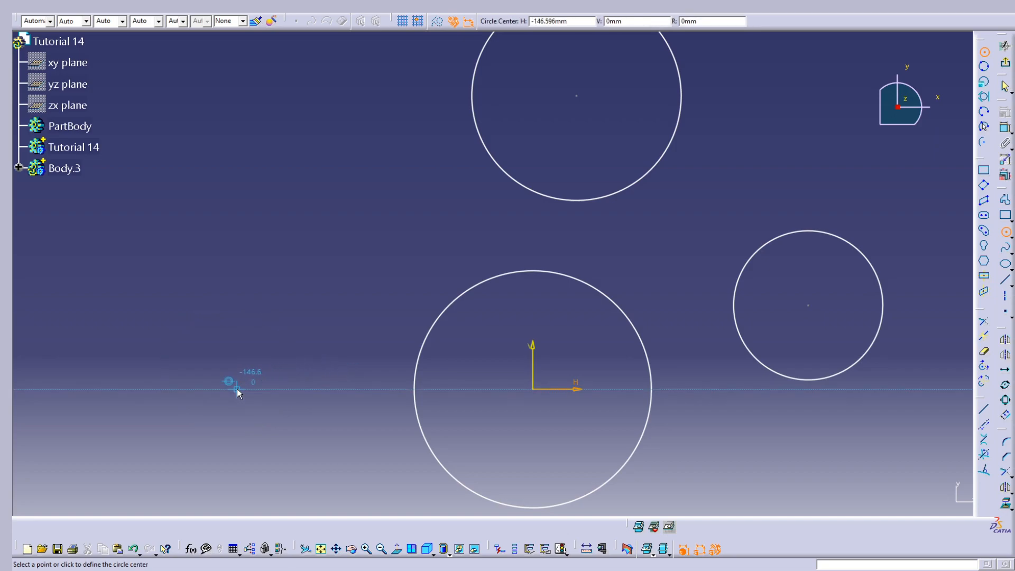
click(237, 389)
click(289, 392)
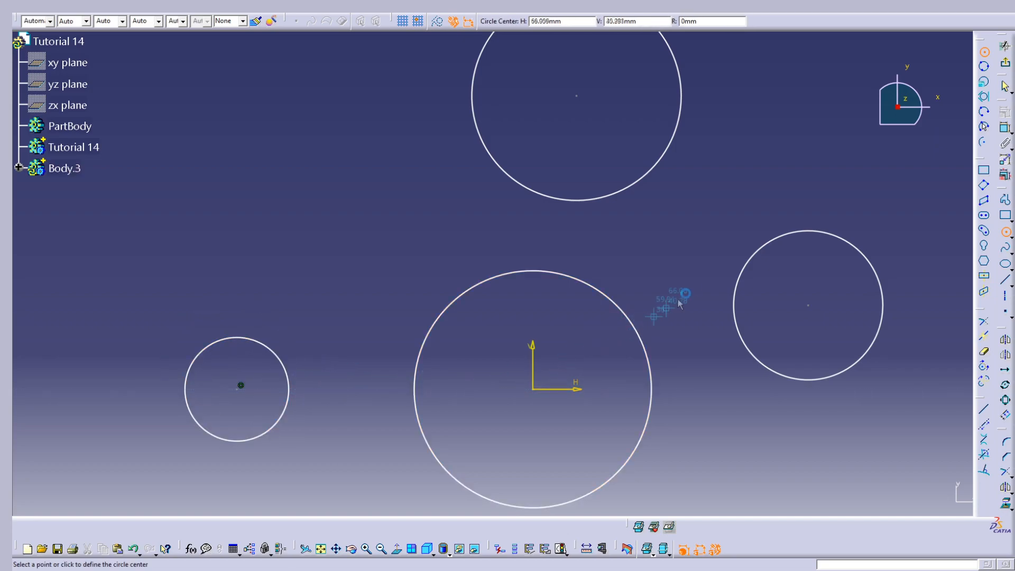
key(Escape)
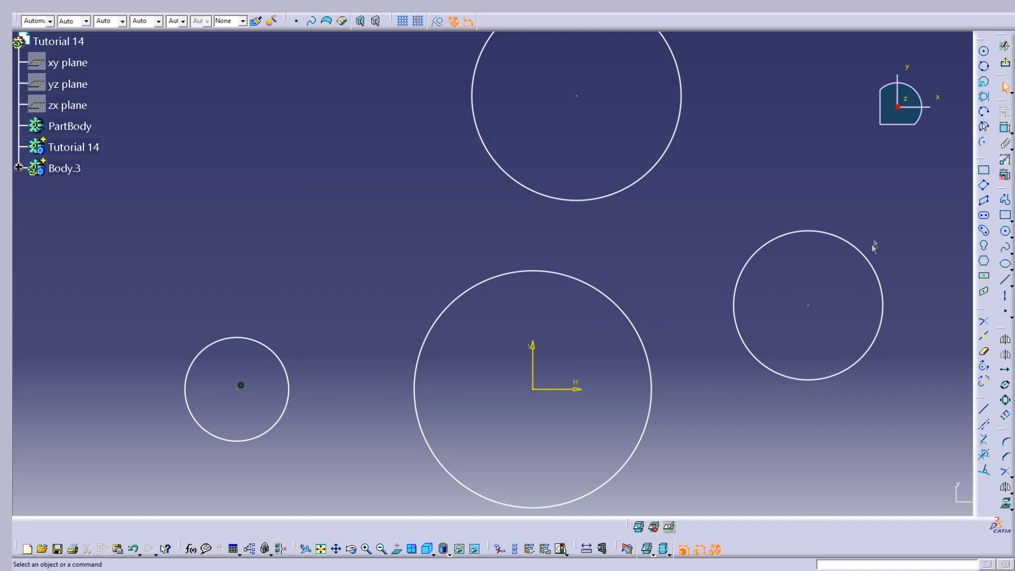
- Add a diameter dimension to each of the four circles
middle_drag(772, 327, 735, 264)
middle_drag(657, 294, 655, 332)
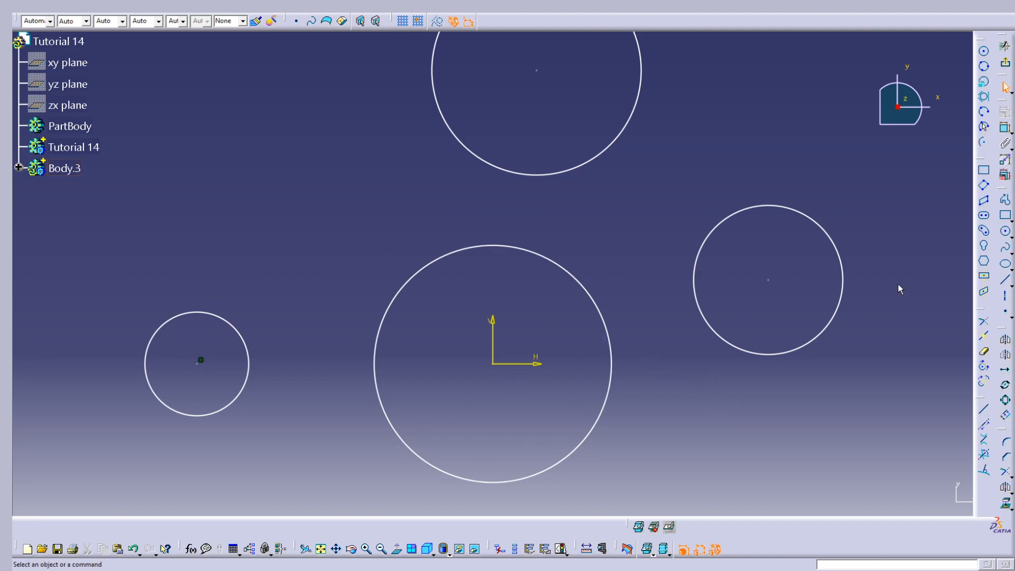
click(1005, 127)
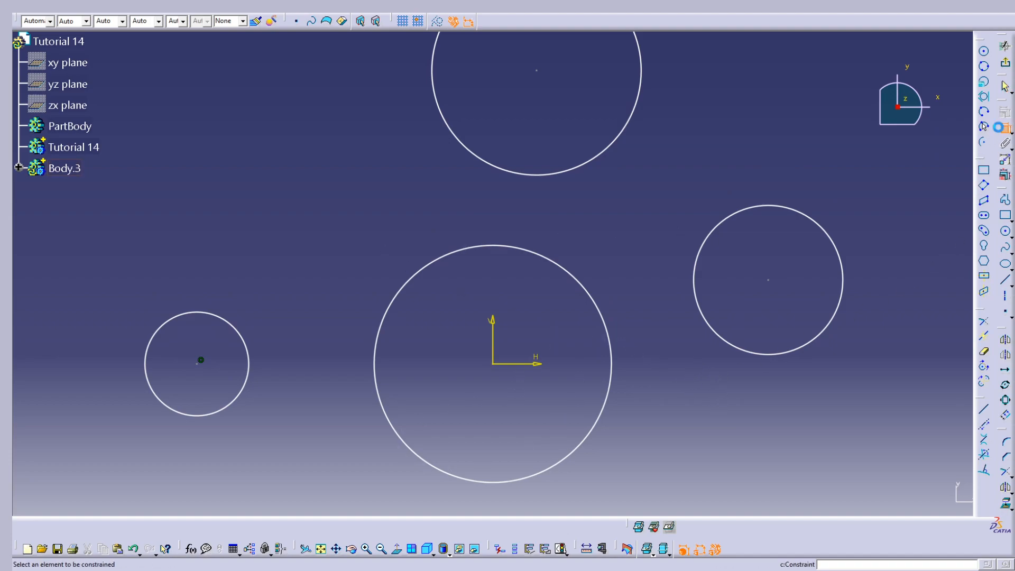
click(584, 447)
click(585, 493)
click(787, 353)
click(874, 346)
click(636, 102)
click(689, 39)
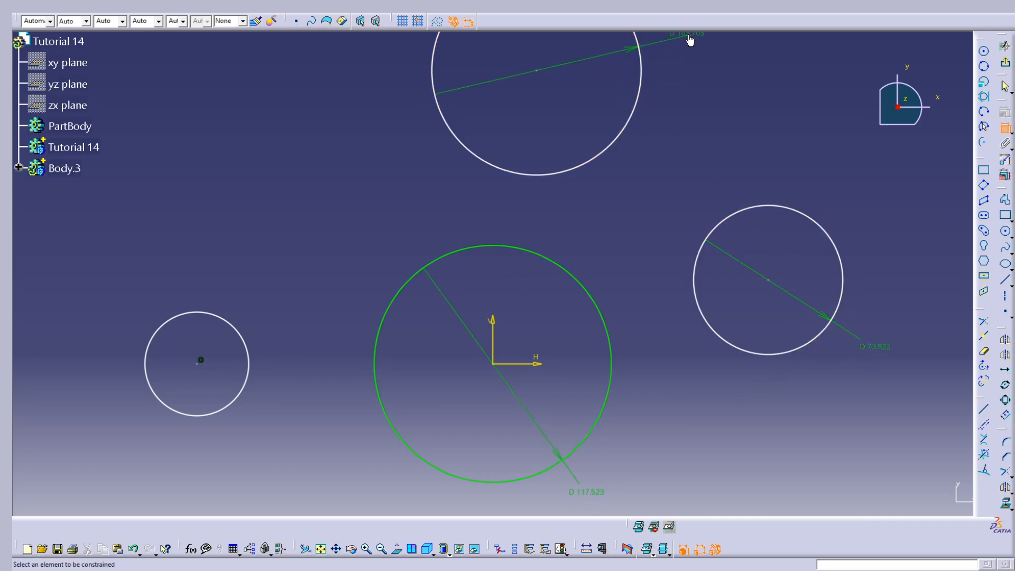
click(187, 314)
click(120, 308)
- Change the left circle's diameter dimension to a radius and set it to 12 mm
mouse_move(349, 233)
middle_down()
mouse_move(391, 251)
mouse_move(401, 291)
middle_up()
double_click(256, 319)
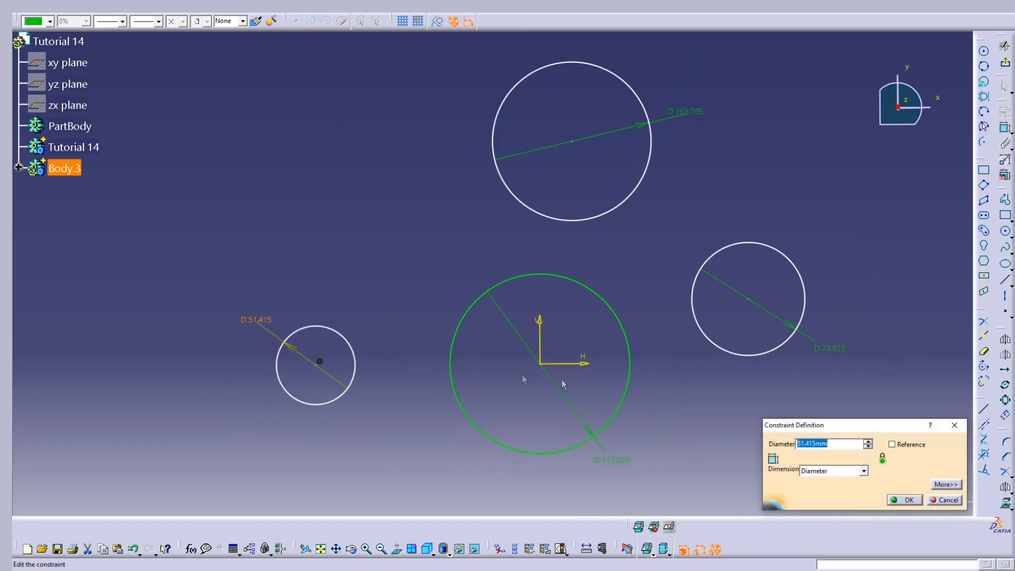
click(830, 470)
click(825, 487)
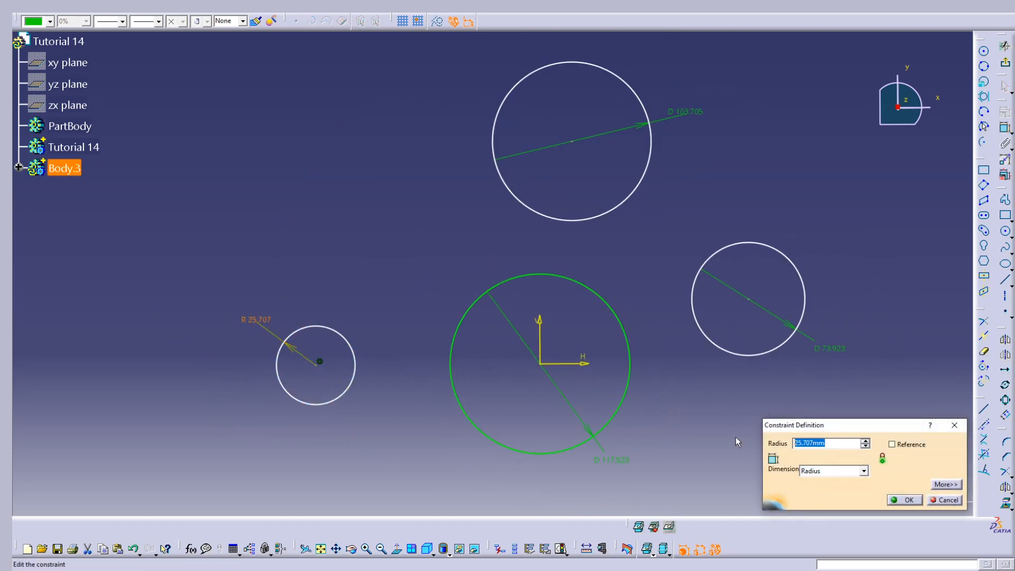
text(12)
key(Return)
key(Return)
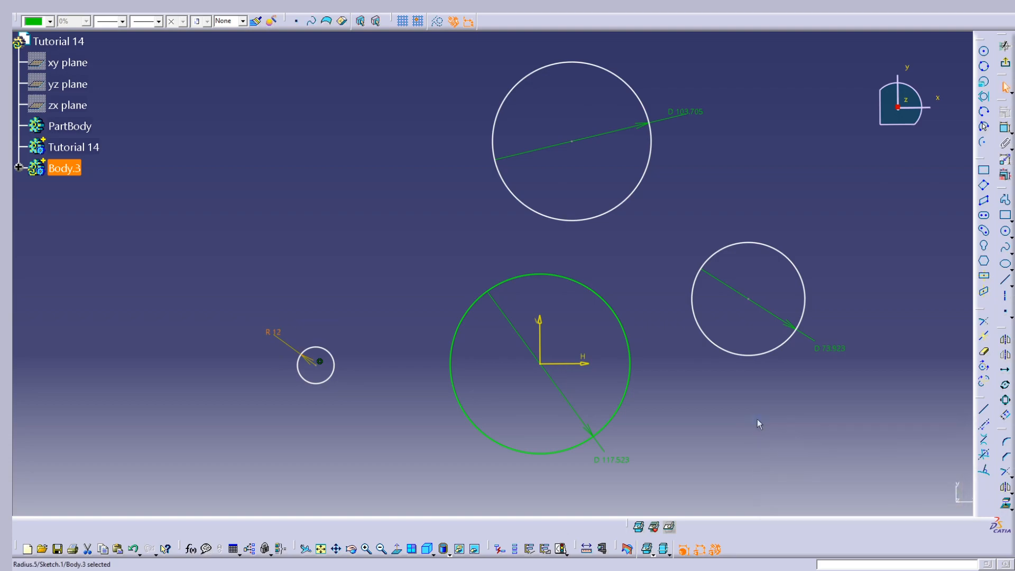
- Move the 12 mm radius circle along the horizontal axis closer to the origin circle
middle_drag(443, 346, 460, 248)
drag(262, 314, 353, 312)
click(429, 389)
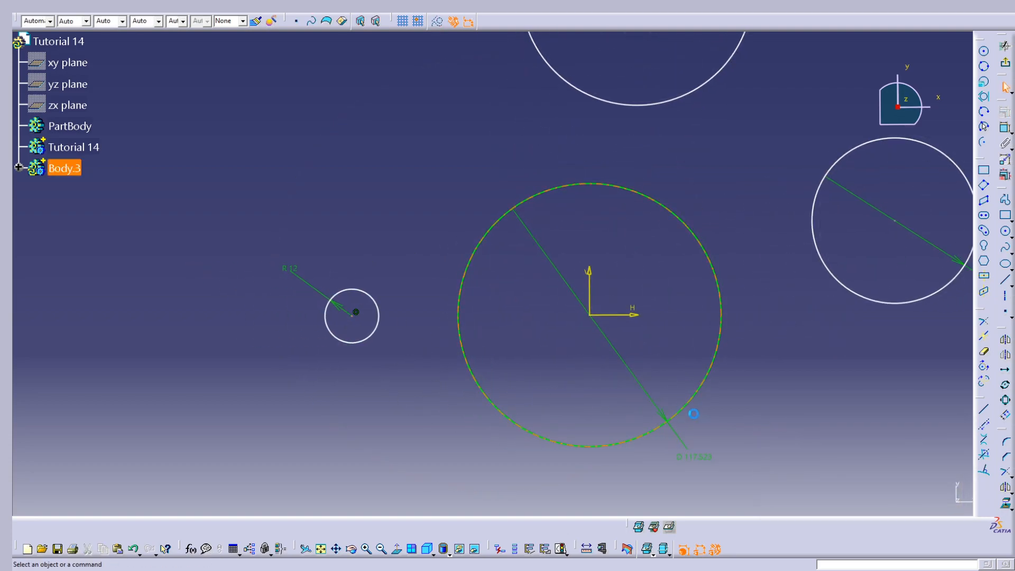
- Change the origin circle's diameter dimension to a radius and set it to 25 mm
double_click(707, 465)
click(830, 470)
click(825, 482)
text(25)
key(Tab)
click(904, 499)
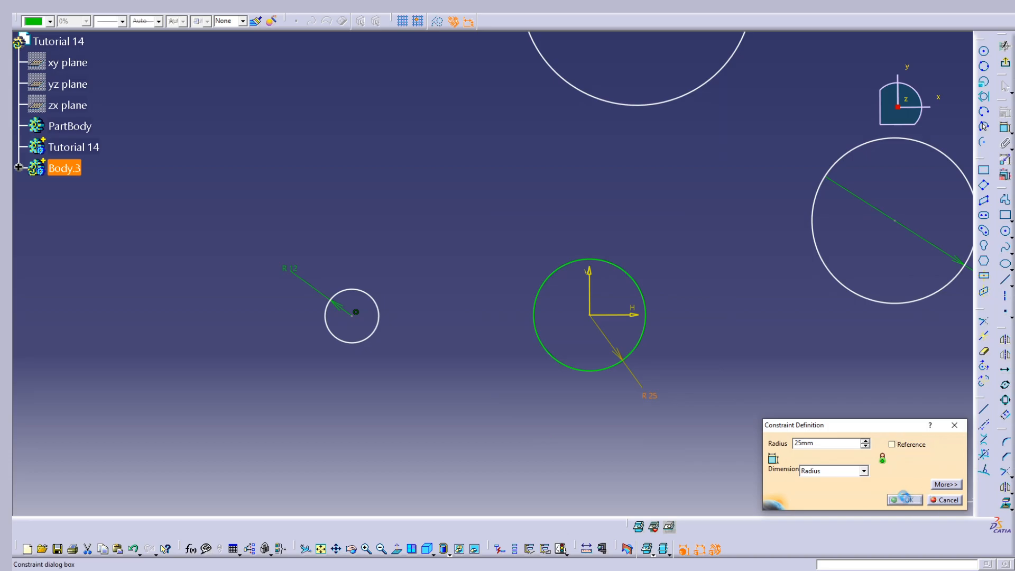
- Move the small left circle and the large upper circle closer to the origin circle
drag(356, 313, 477, 312)
middle_drag(645, 136, 561, 227)
middle_drag(591, 107, 596, 149)
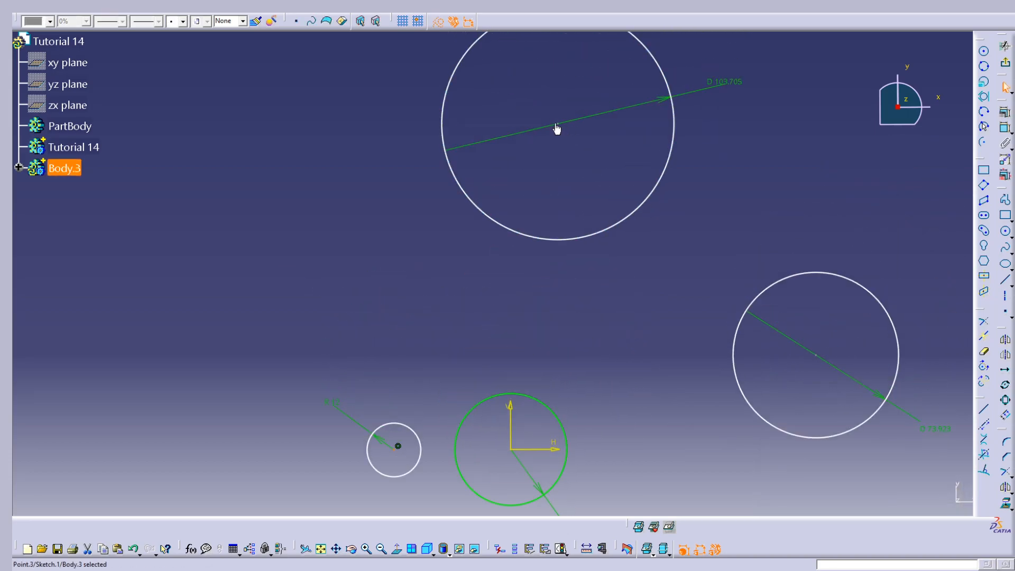
drag(565, 126, 579, 223)
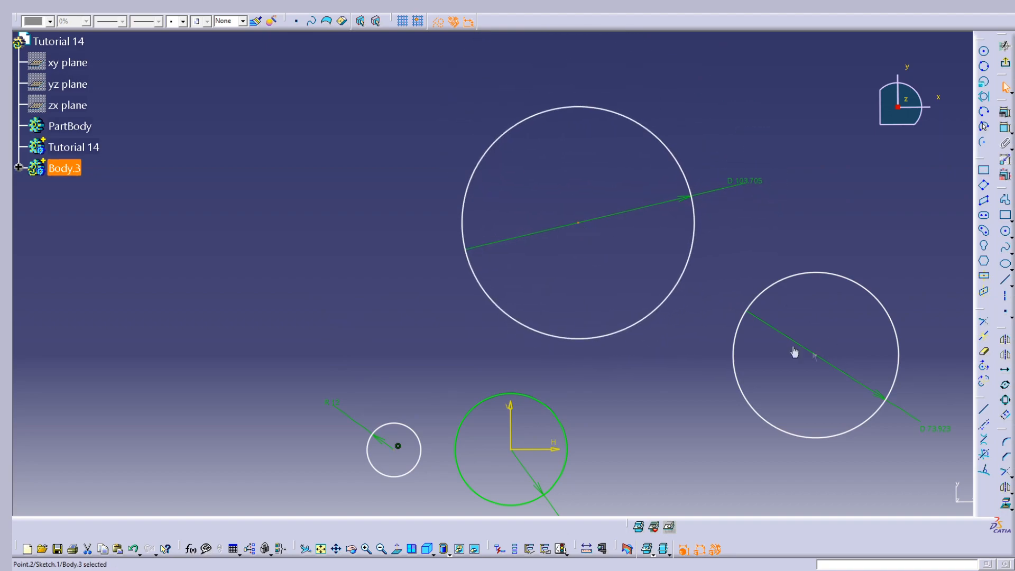
- Change the upper circle's diameter dimension to a radius and set it to 18 mm
double_click(709, 197)
click(833, 471)
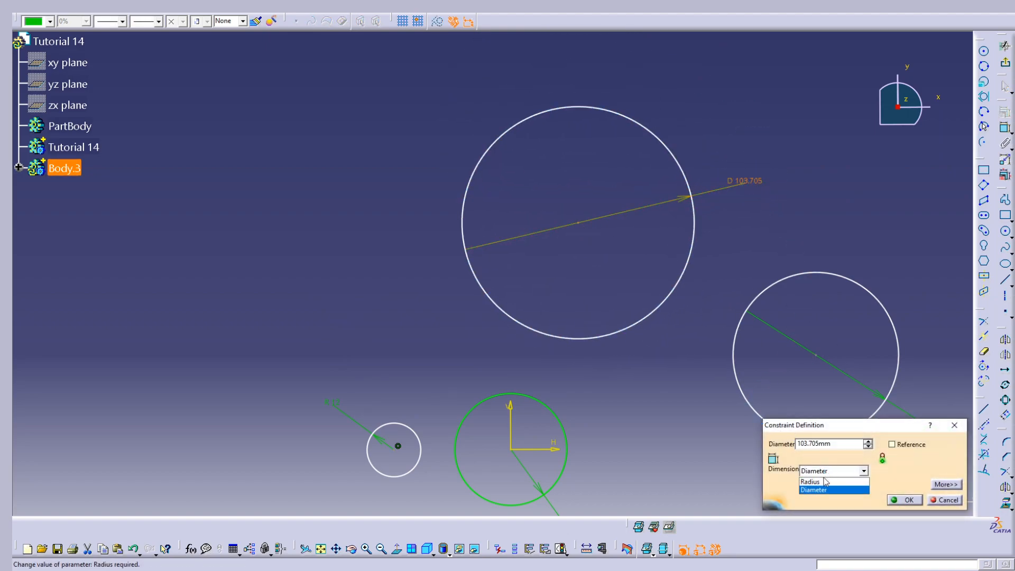
click(824, 484)
drag(833, 444, 755, 427)
key(Return)
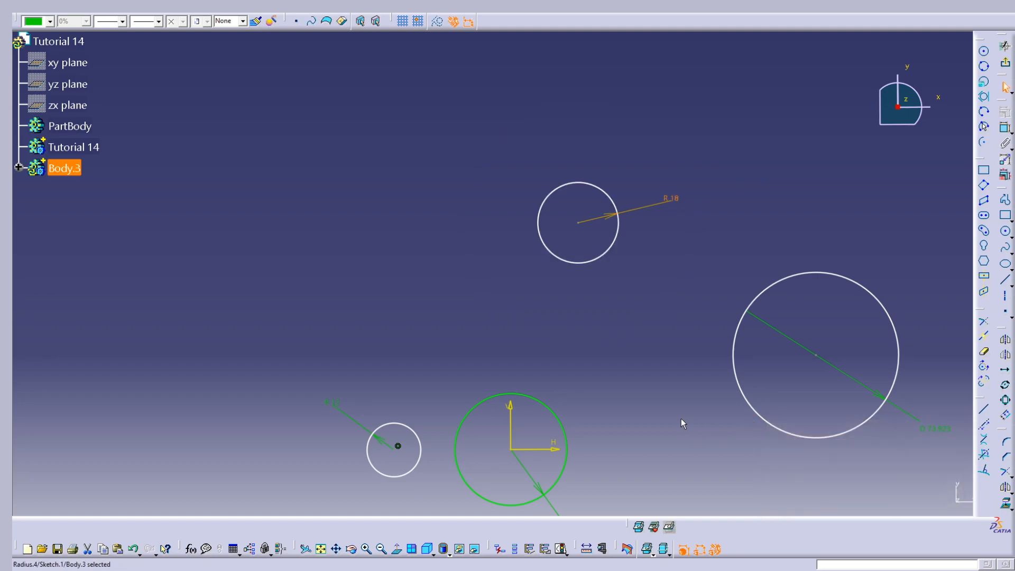
- Change the right circle's diameter dimension to a radius and set it to 17 mm
double_click(922, 423)
click(830, 471)
click(822, 482)
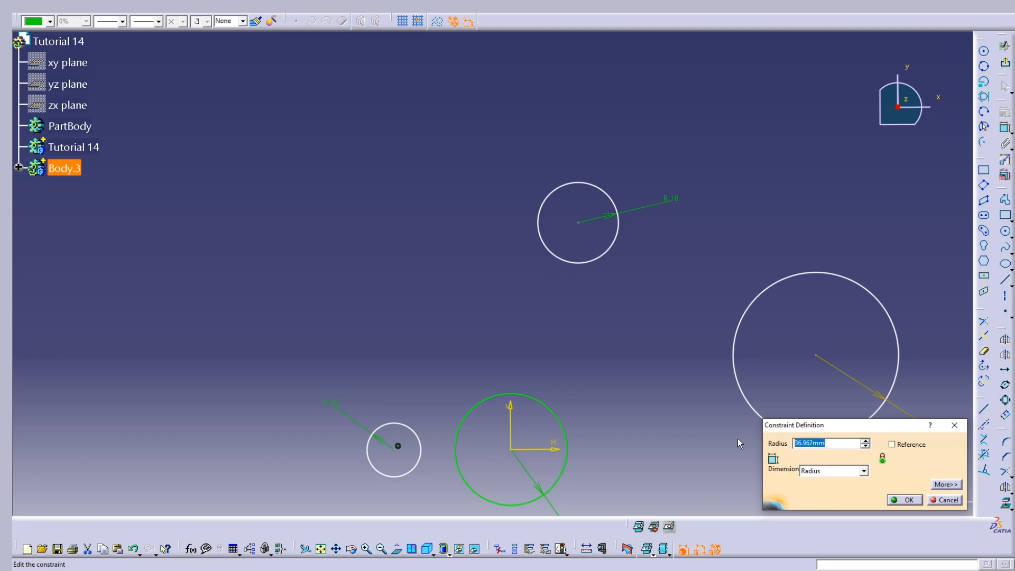
text(17)
key(Return)
- Move the upper 18 mm radius circle and the right 17 mm radius circle closer to the origin circle
drag(580, 228, 574, 317)
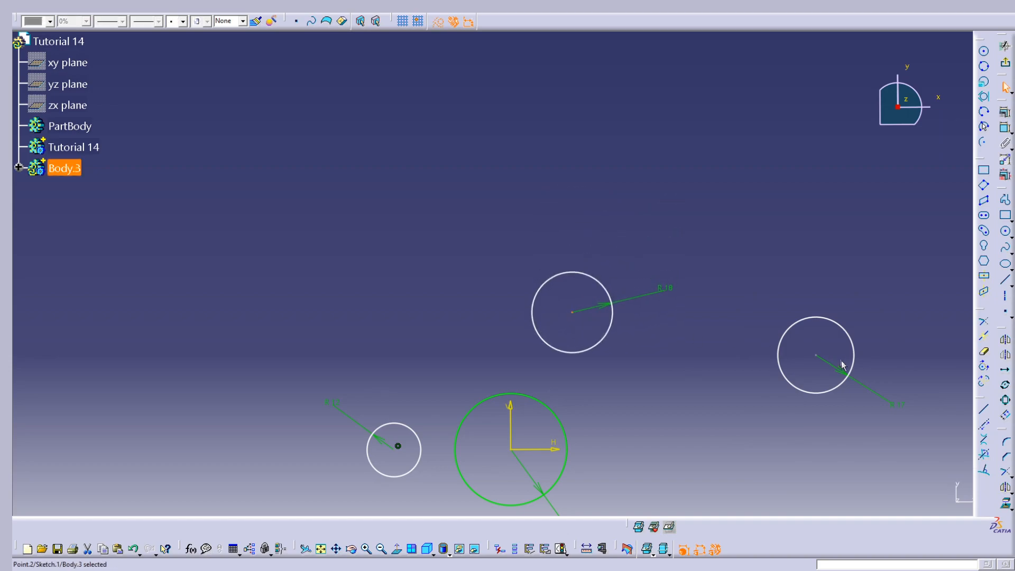
mouse_move(814, 354)
mouse_down()
mouse_move(697, 401)
mouse_move(675, 406)
mouse_move(669, 389)
mouse_up()
mouse_move(640, 358)
middle_down()
mouse_move(626, 299)
mouse_move(643, 218)
mouse_move(632, 227)
middle_up()
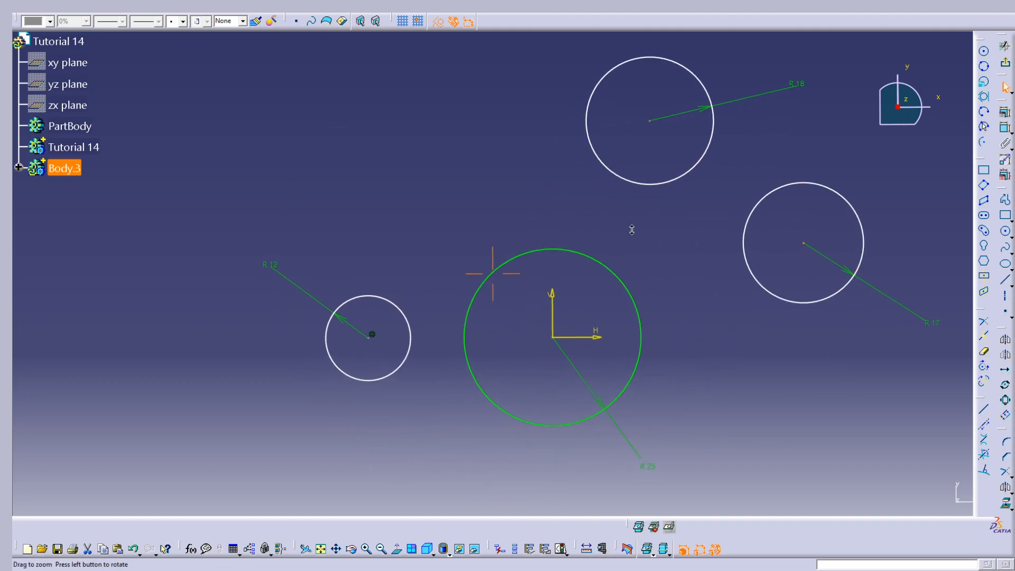
click(738, 337)
- Constrain the upper circle's centre to a distance of 12 mm from the vertical axis
click(1005, 127)
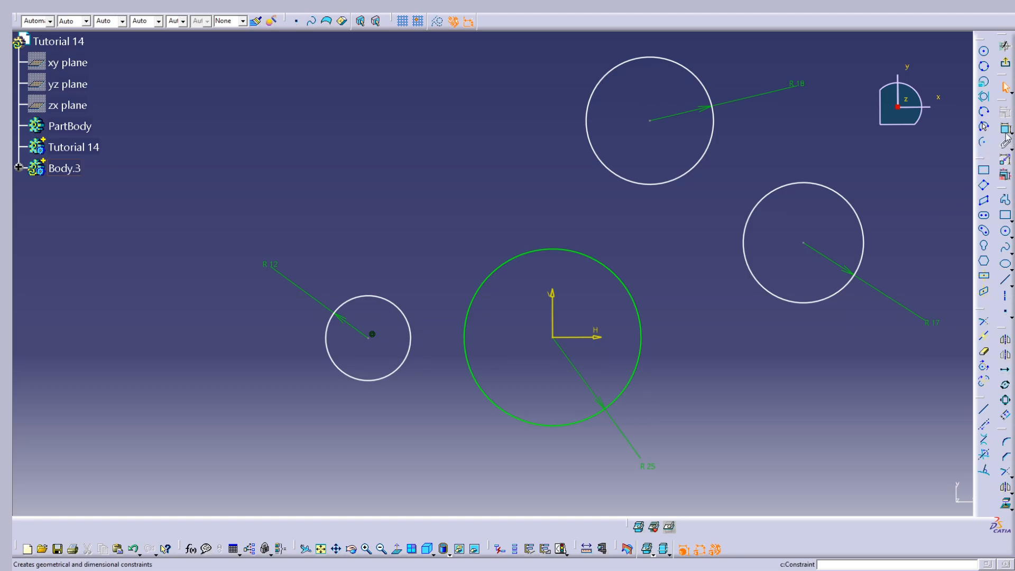
click(554, 307)
click(651, 121)
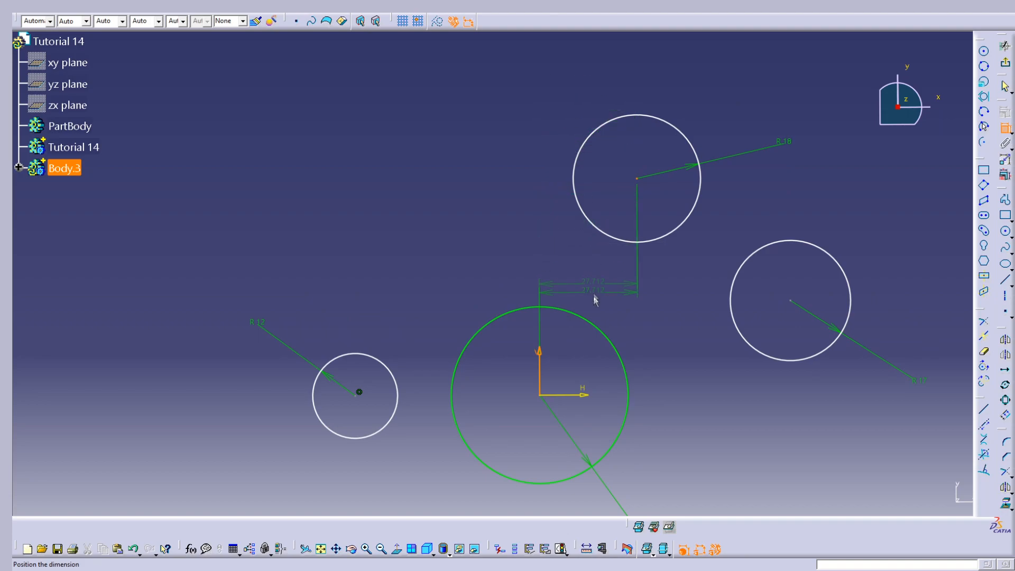
click(581, 271)
double_click(580, 270)
text(12)
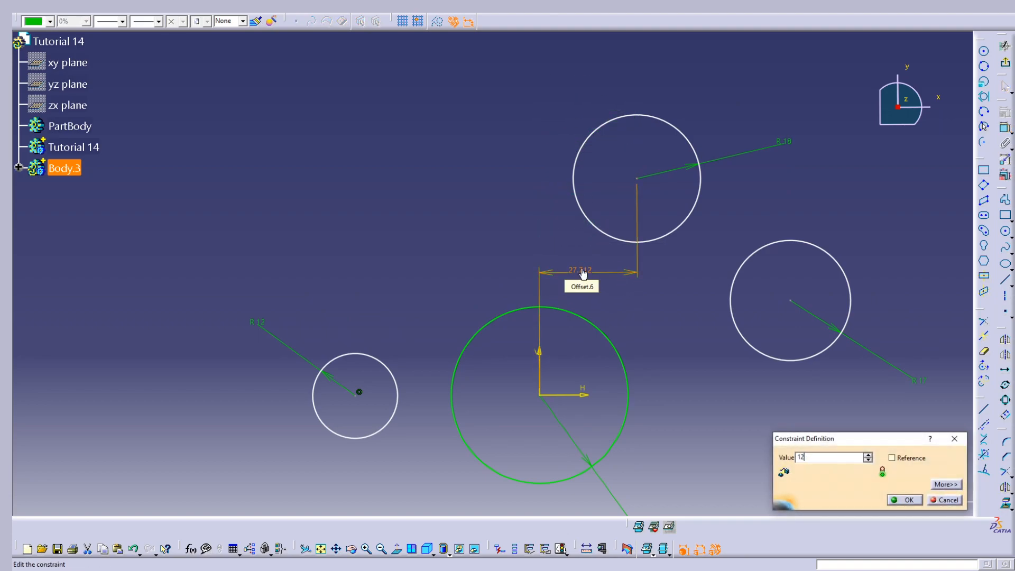
key(Return)
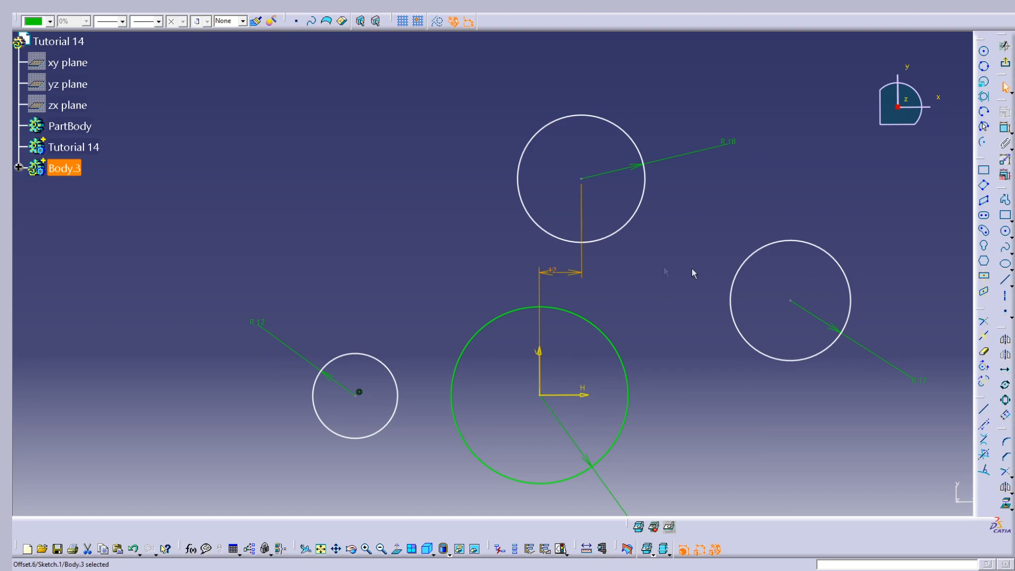
click(887, 197)
- Constrain the upper circle's centre to a distance of 44 mm from the horizontal axis
click(1004, 128)
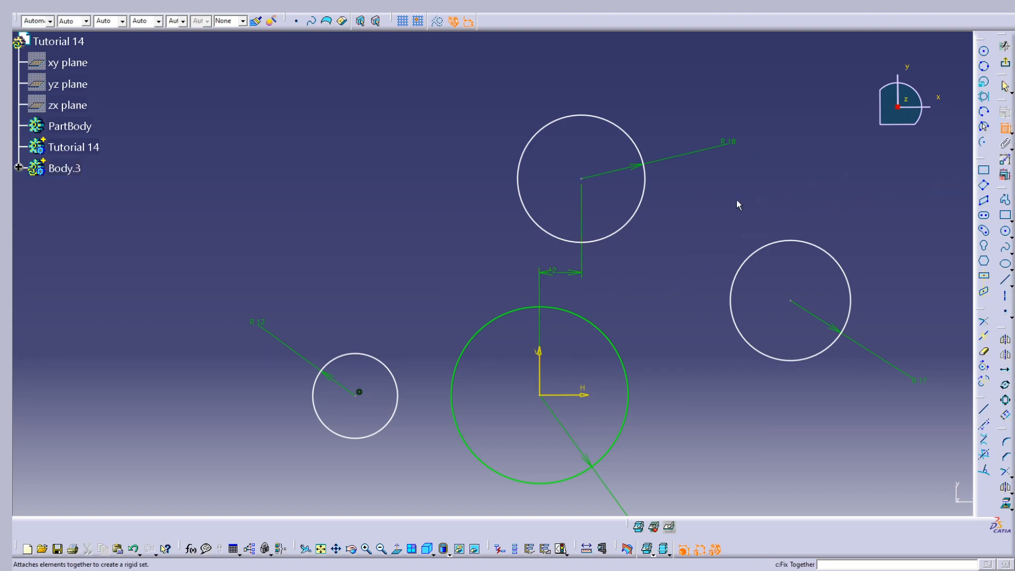
click(582, 179)
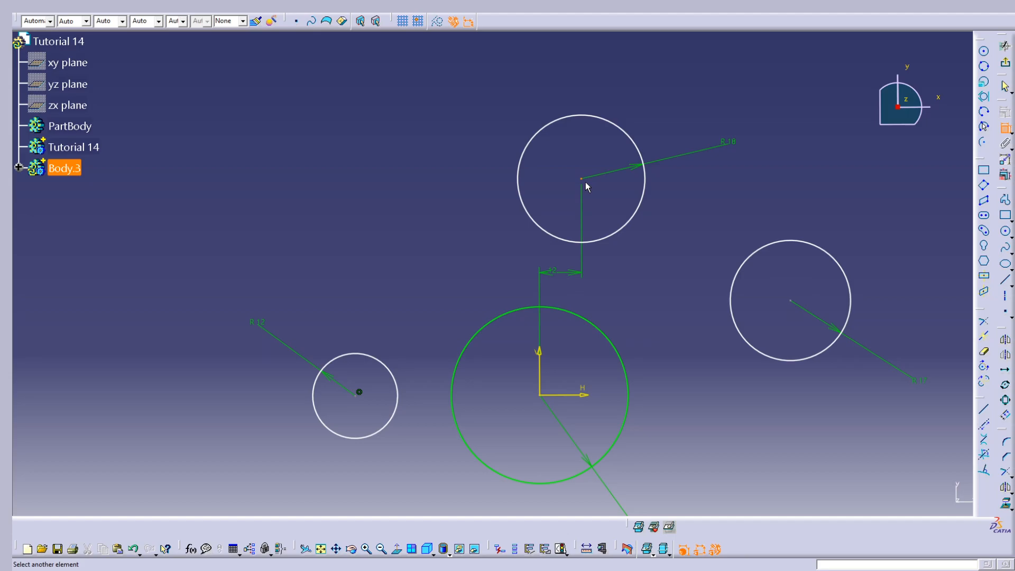
click(586, 394)
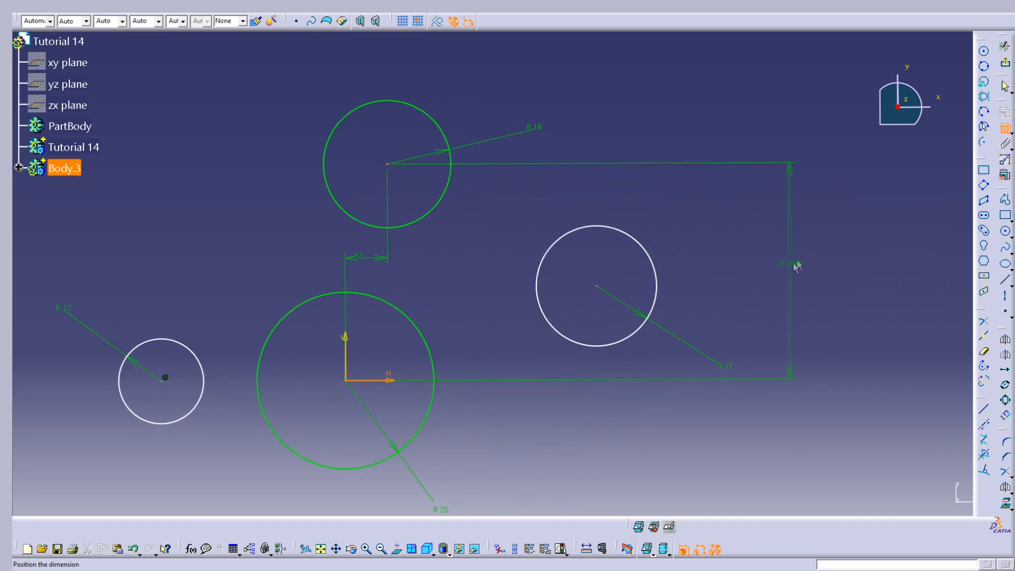
click(827, 255)
double_click(822, 247)
text(44mm)
click(904, 500)
- Move the right circle closer to the other circles and pull its radius dimension and the 44 mm dimension inward
middle_drag(687, 340, 784, 316)
drag(683, 264, 613, 283)
click(909, 265)
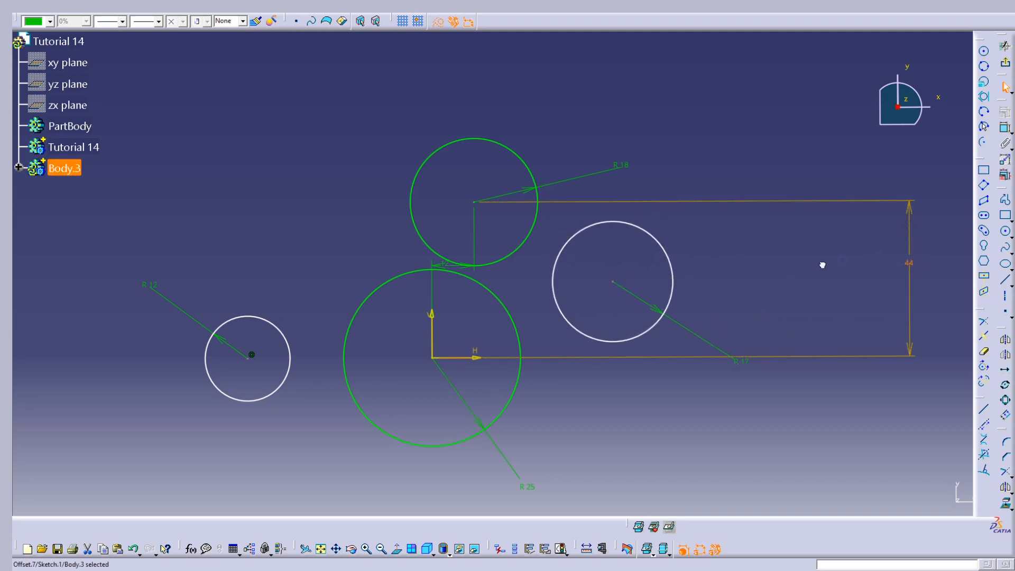
drag(910, 245, 725, 264)
drag(750, 363, 684, 325)
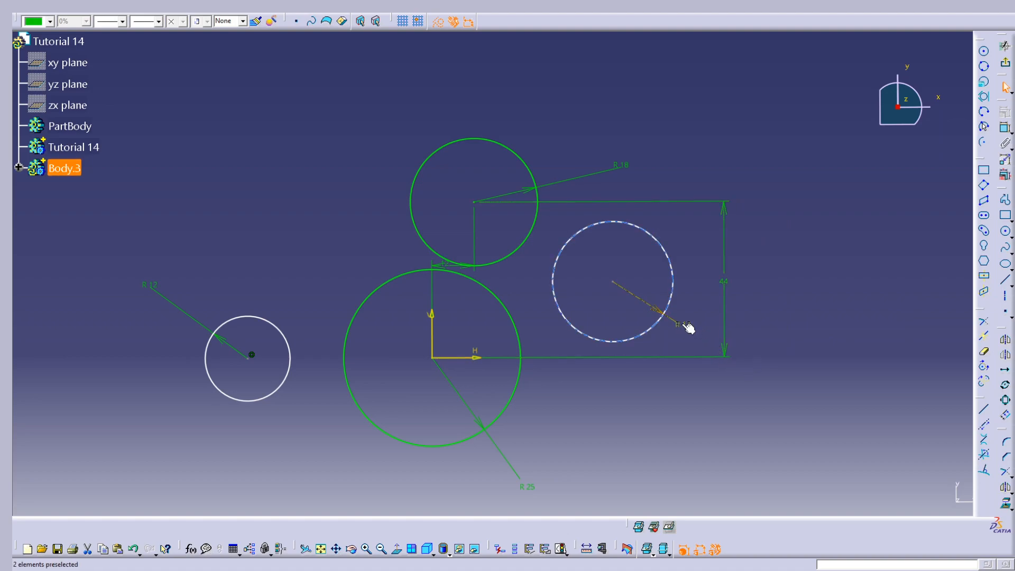
- Move the radius dimensions of all four circles inward so each sits inside its own circle
drag(529, 486, 480, 422)
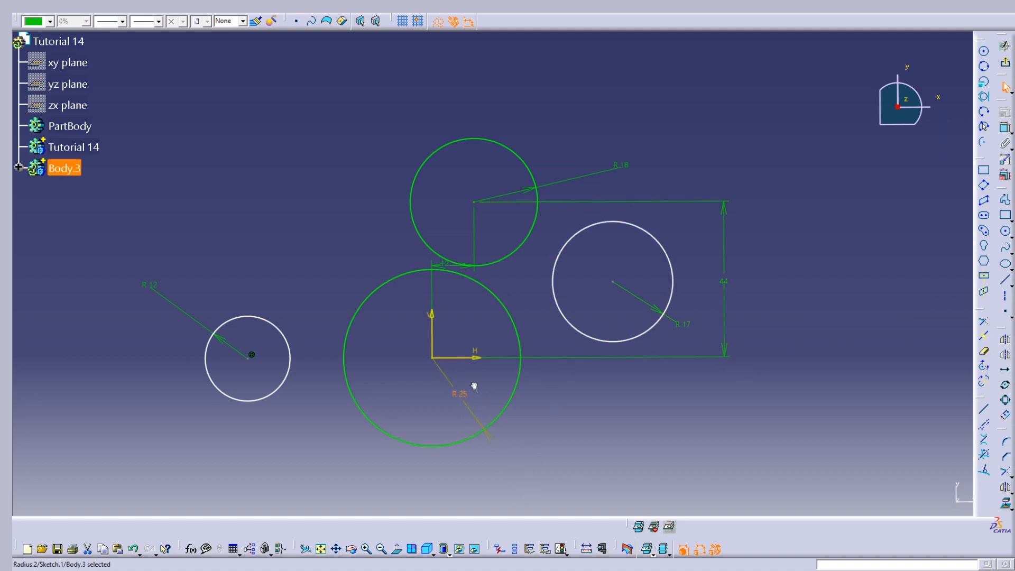
drag(624, 166, 505, 192)
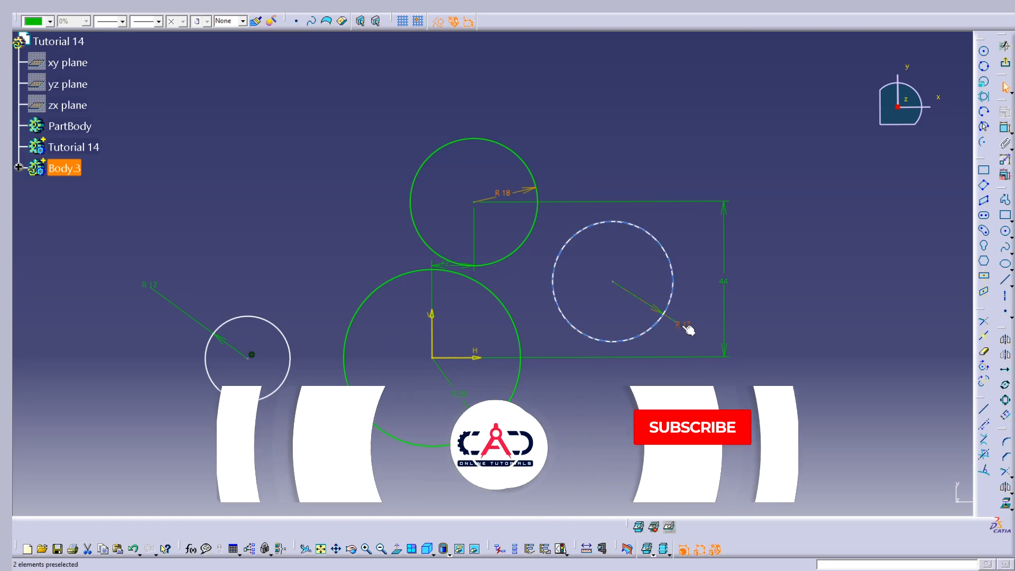
drag(689, 330, 641, 300)
drag(151, 287, 219, 332)
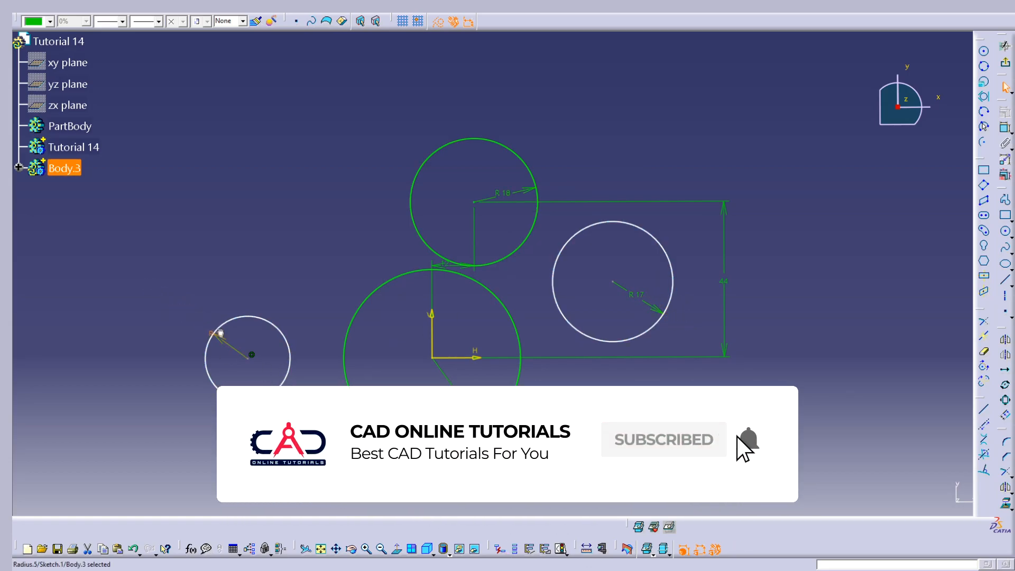
click(320, 233)
- Constrain the right circle's centre to a distance of 14 mm from the horizontal axis
mouse_move(525, 233)
middle_down()
mouse_move(625, 165)
mouse_move(624, 182)
middle_up()
mouse_move(684, 203)
middle_down()
mouse_move(616, 215)
mouse_move(627, 241)
middle_up()
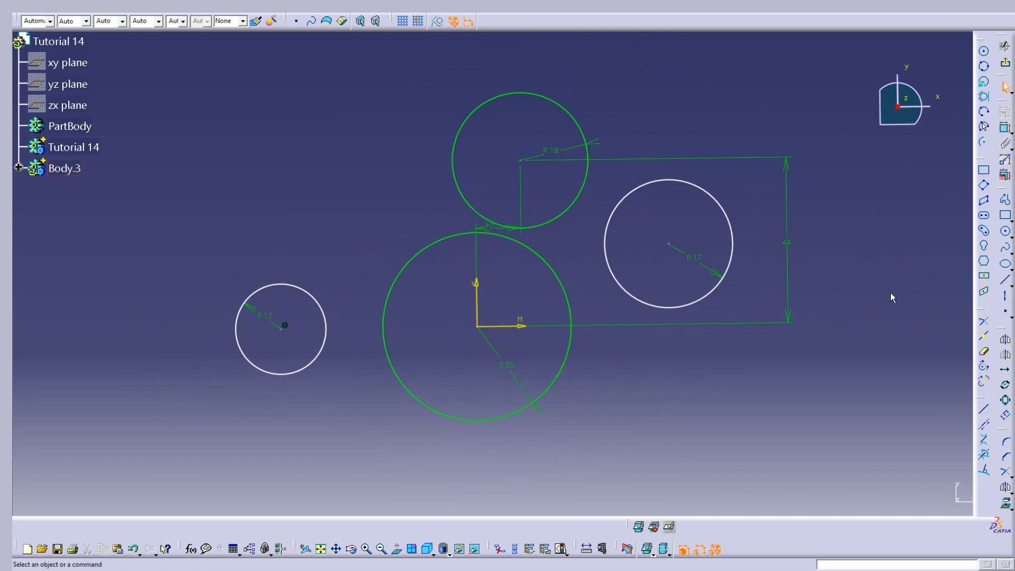
click(1005, 128)
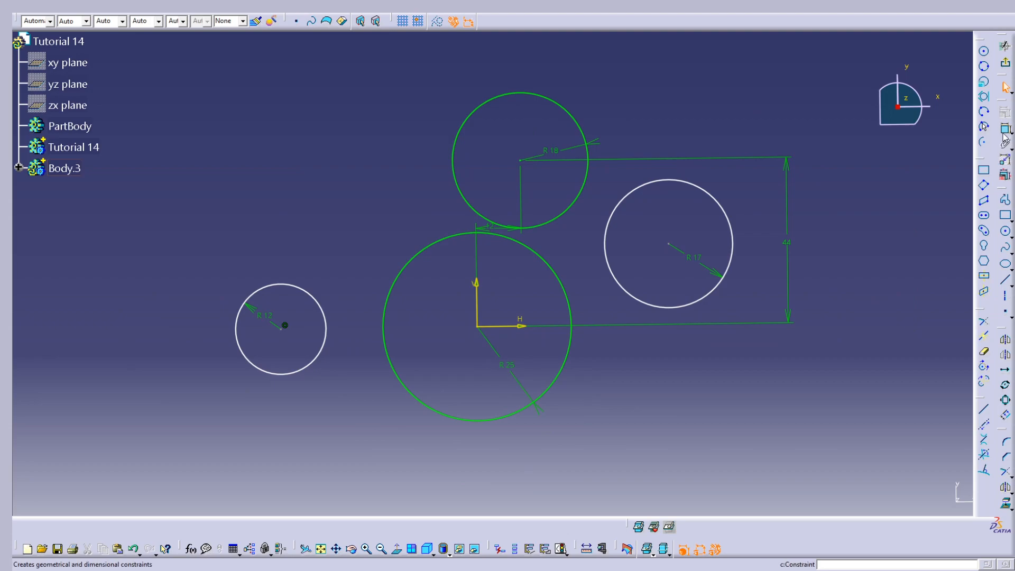
click(669, 245)
click(484, 326)
click(760, 284)
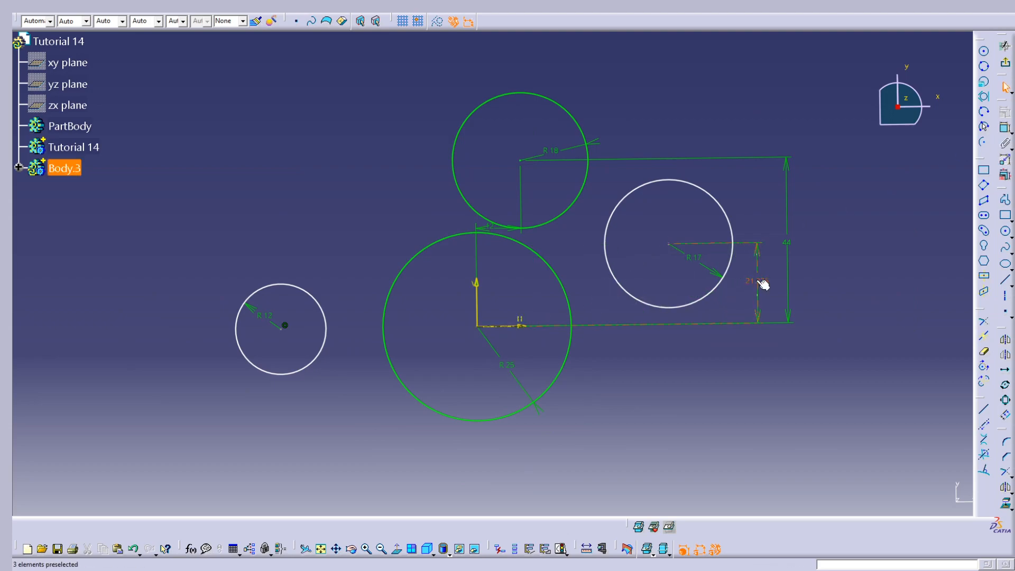
double_click(758, 285)
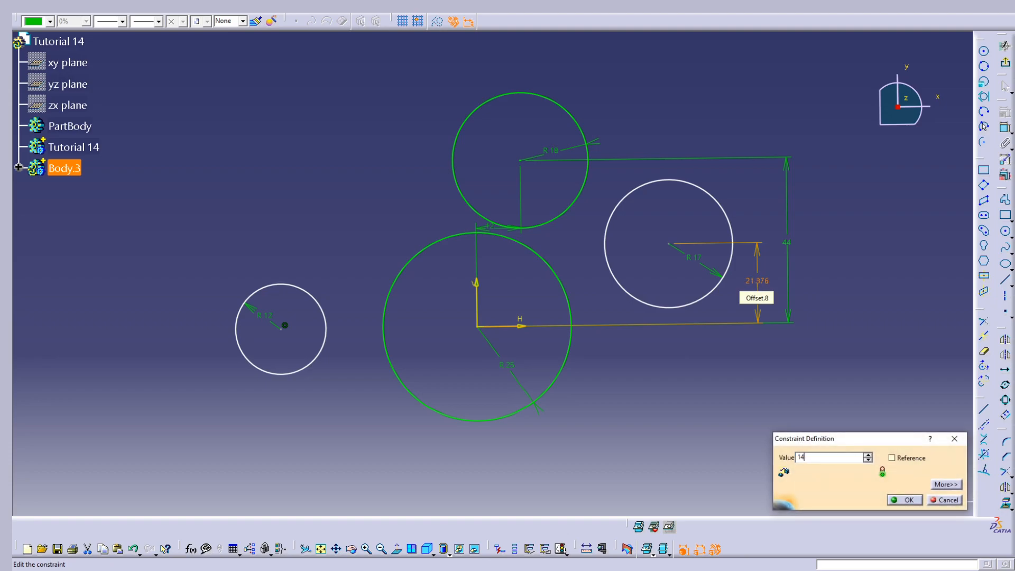
text(14)
key(Return)
click(905, 499)
- Constrain the right circle's centre to a distance of 37 mm from the vertical axis
click(1005, 127)
click(670, 272)
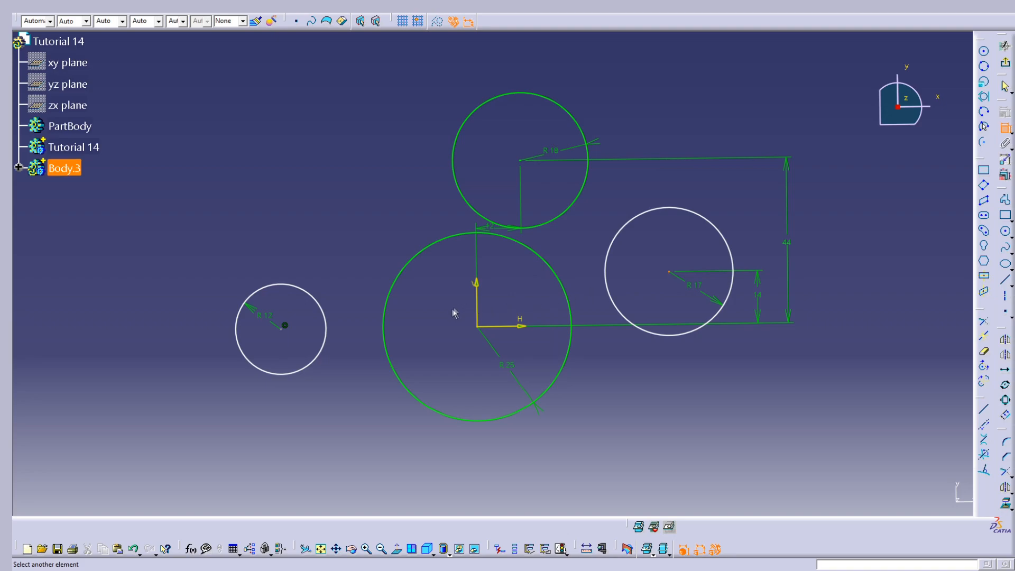
click(477, 294)
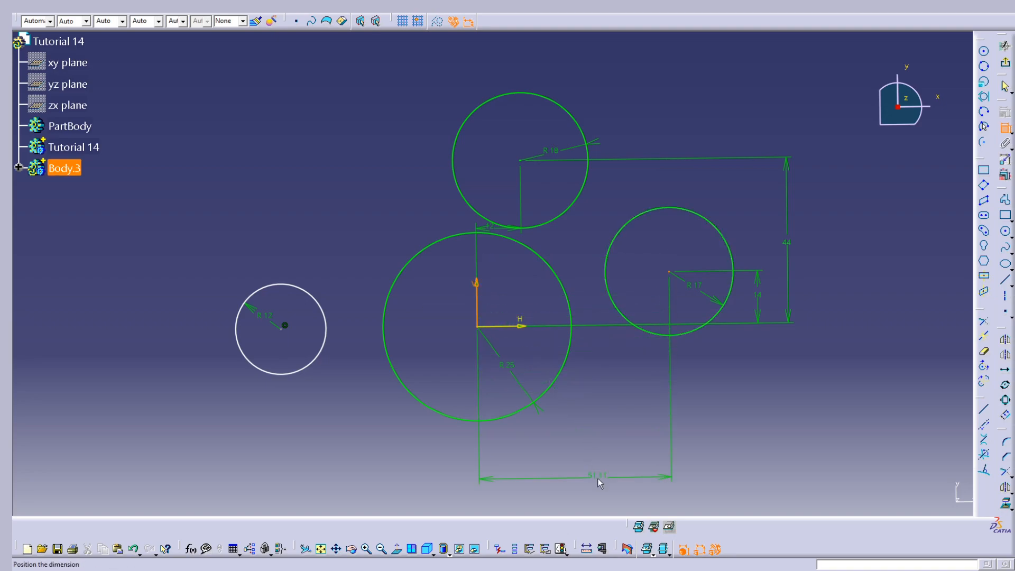
click(595, 477)
double_click(596, 476)
text(37)
key(Return)
click(786, 380)
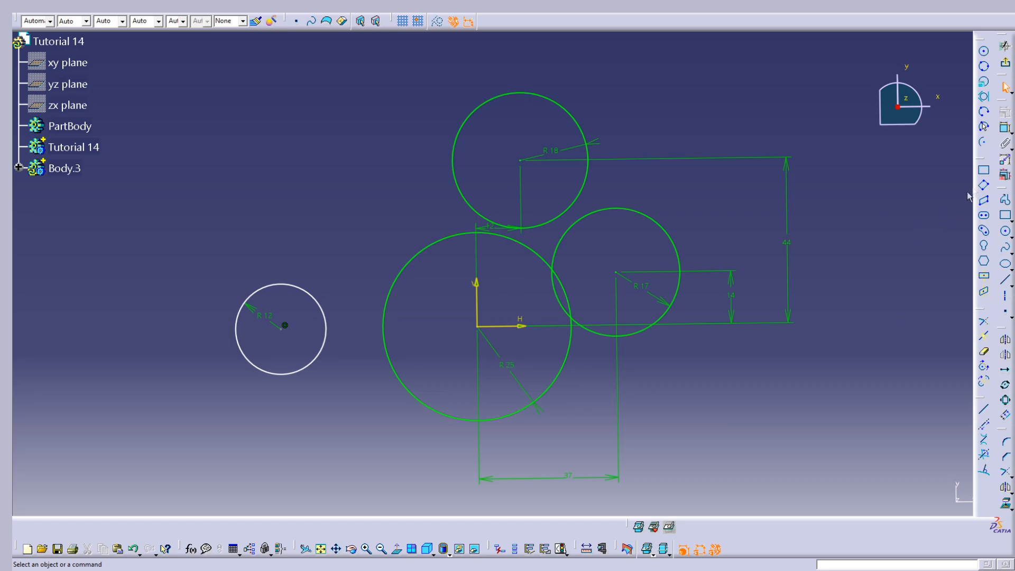
- Constrain the left 12 mm radius circle's centre to a distance of 37 mm from the vertical axis
mouse_move(466, 243)
middle_down()
mouse_move(553, 197)
mouse_move(558, 181)
middle_up()
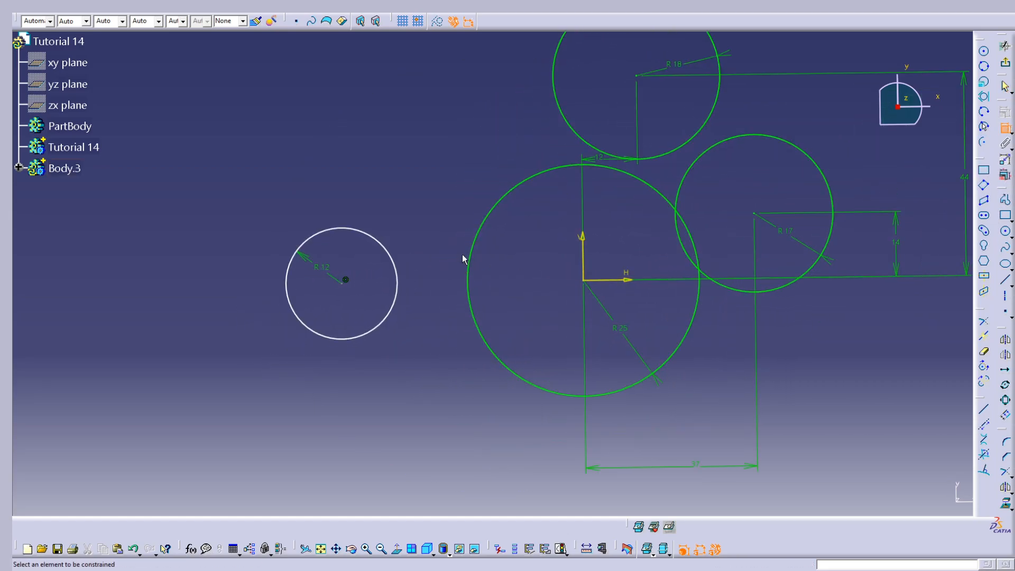
click(346, 280)
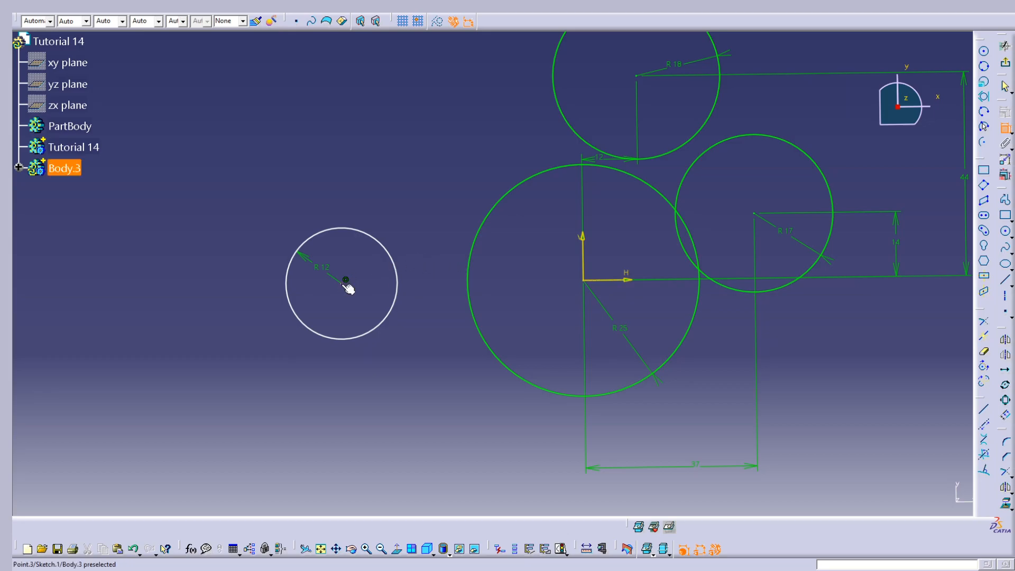
click(582, 262)
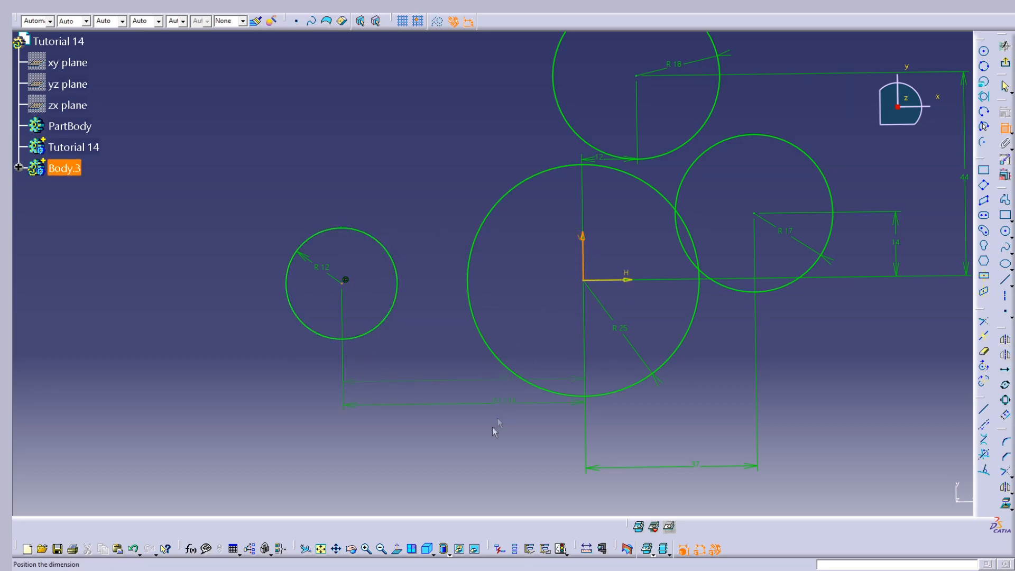
click(481, 468)
double_click(481, 462)
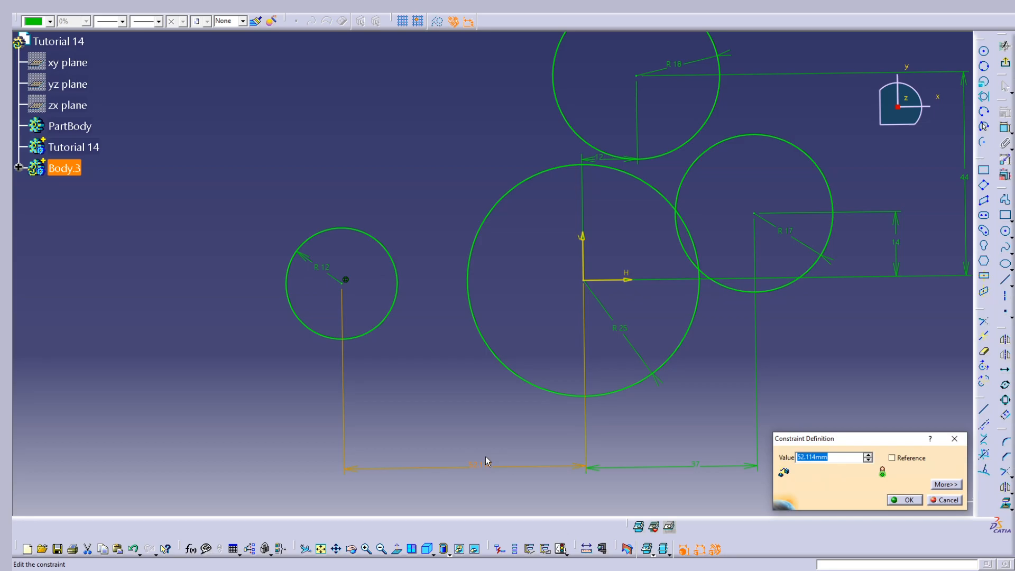
key(Return)
click(503, 393)
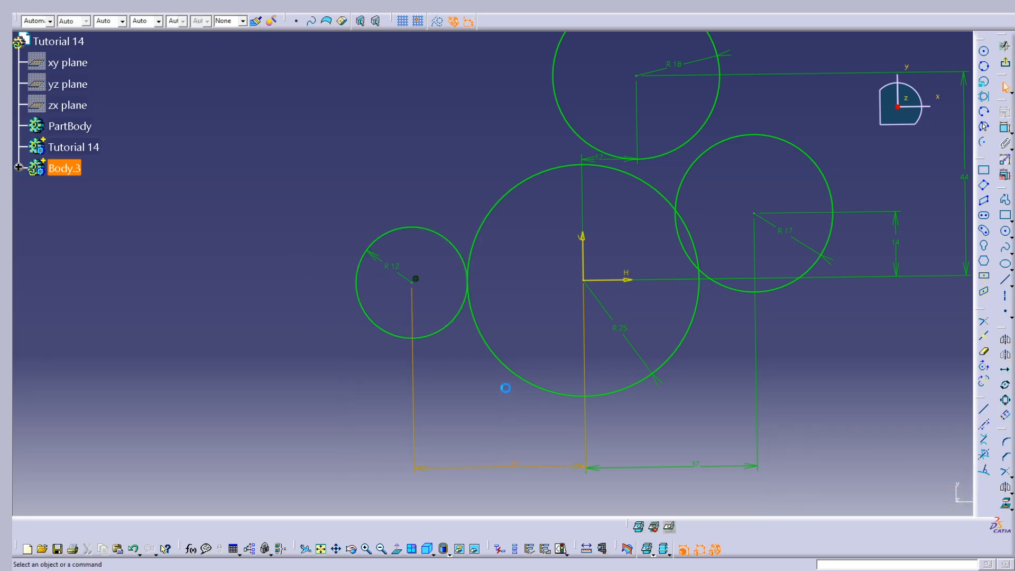
- Draw three free circles around the profile: one above the right circle, one below it, and one between the upper and left circles
mouse_move(524, 201)
middle_down()
mouse_move(476, 258)
mouse_move(559, 281)
middle_up()
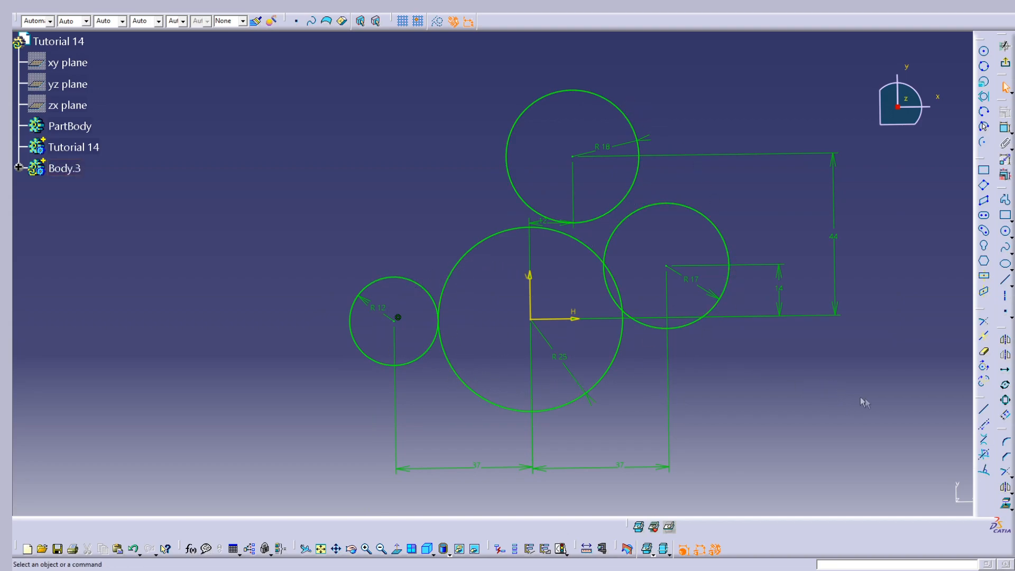
click(984, 52)
click(708, 148)
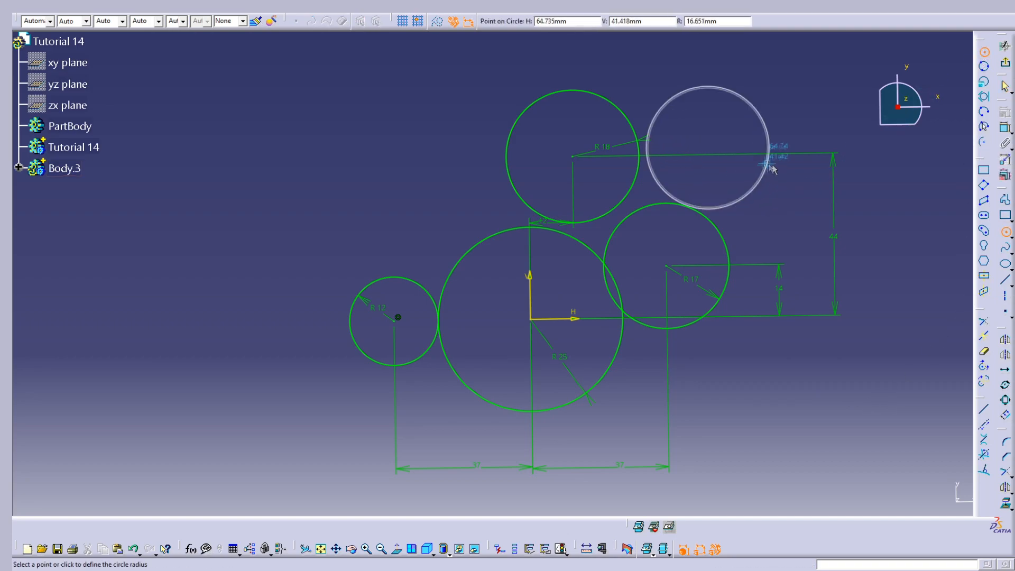
click(747, 159)
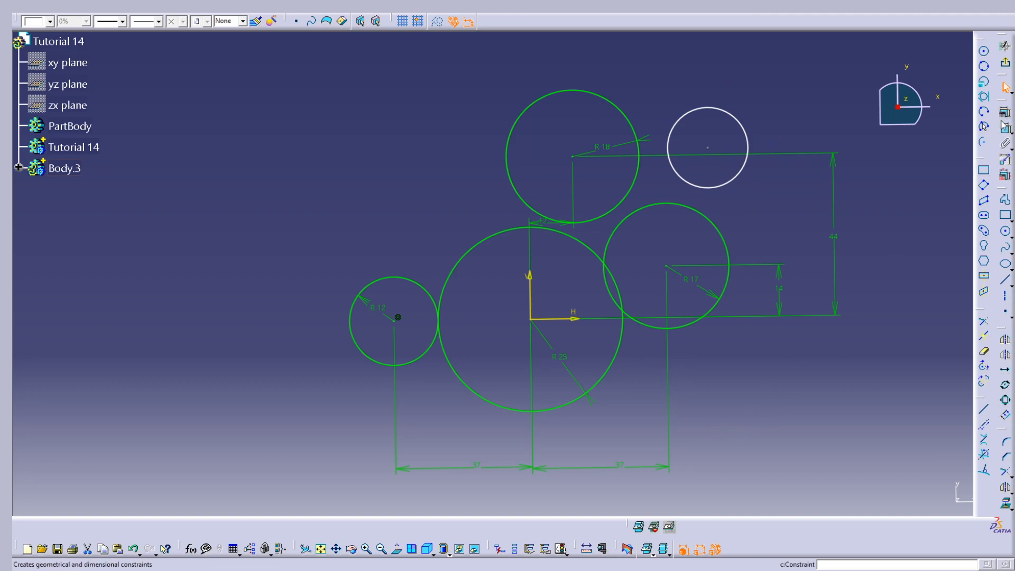
click(984, 51)
click(694, 411)
click(744, 393)
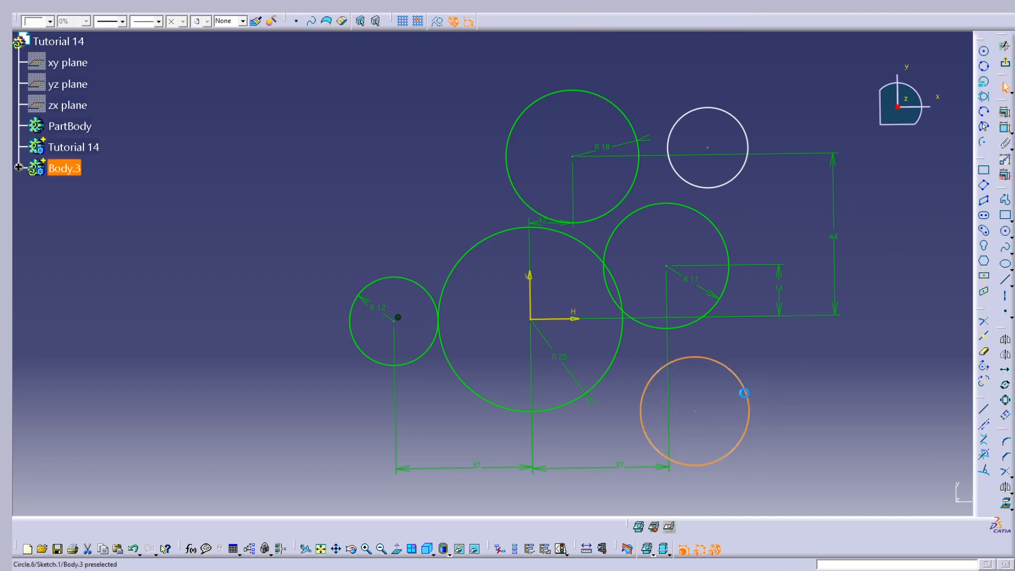
click(862, 358)
click(984, 51)
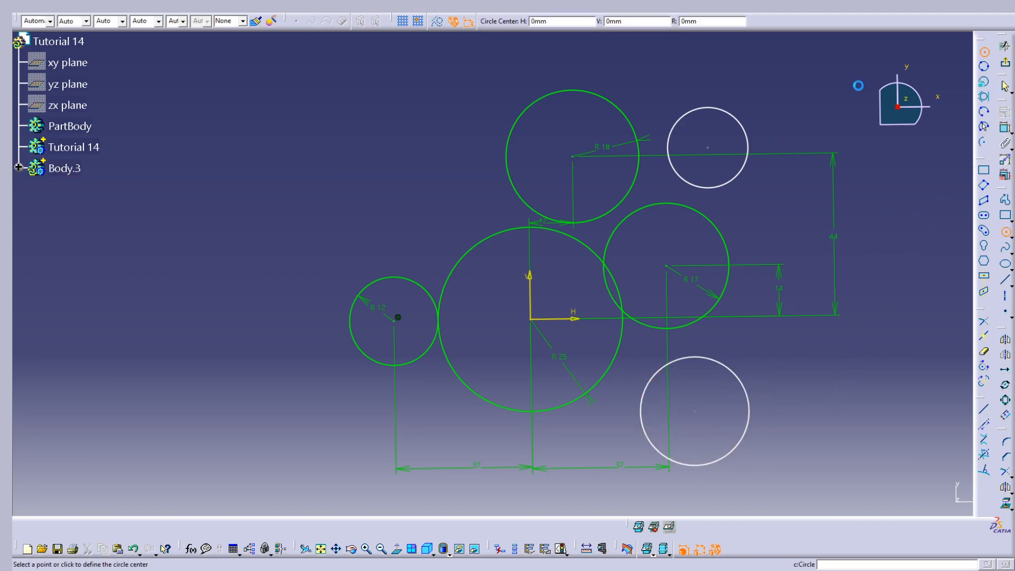
click(448, 178)
click(491, 185)
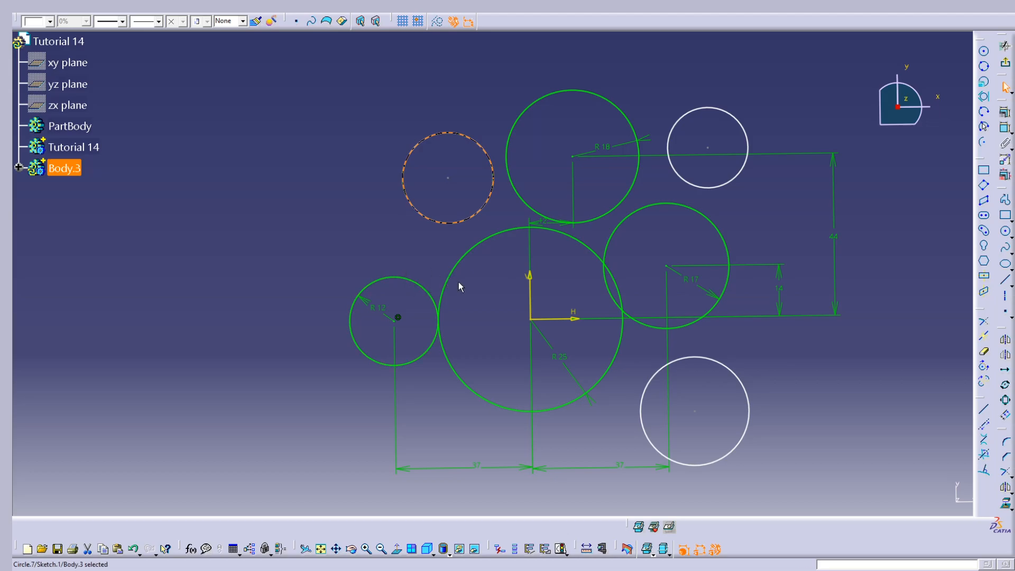
click(406, 297)
- Draw two lines about 15 mm long from the top and bottom of the left circle to the origin circle
click(1005, 280)
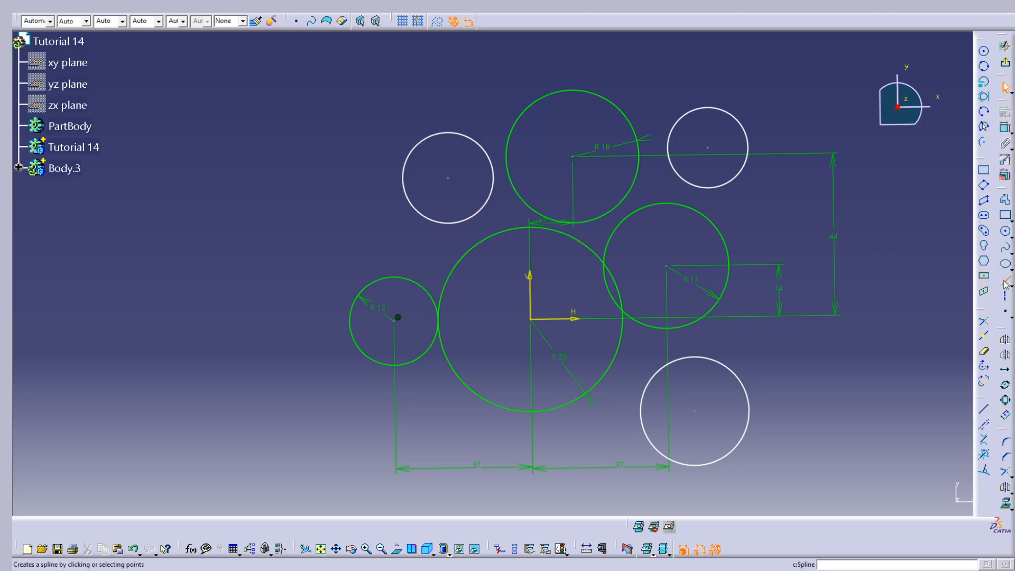
click(394, 277)
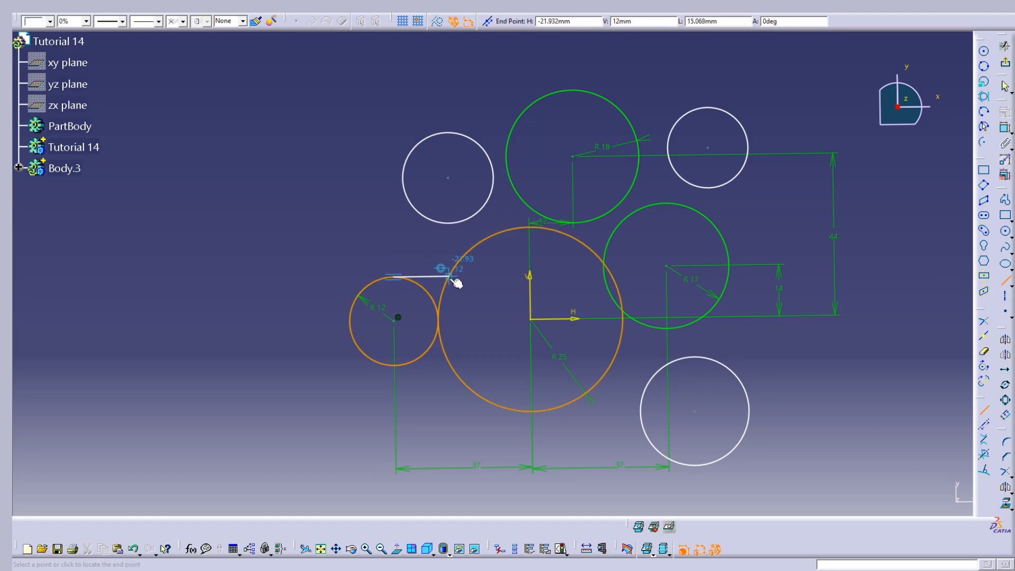
click(453, 279)
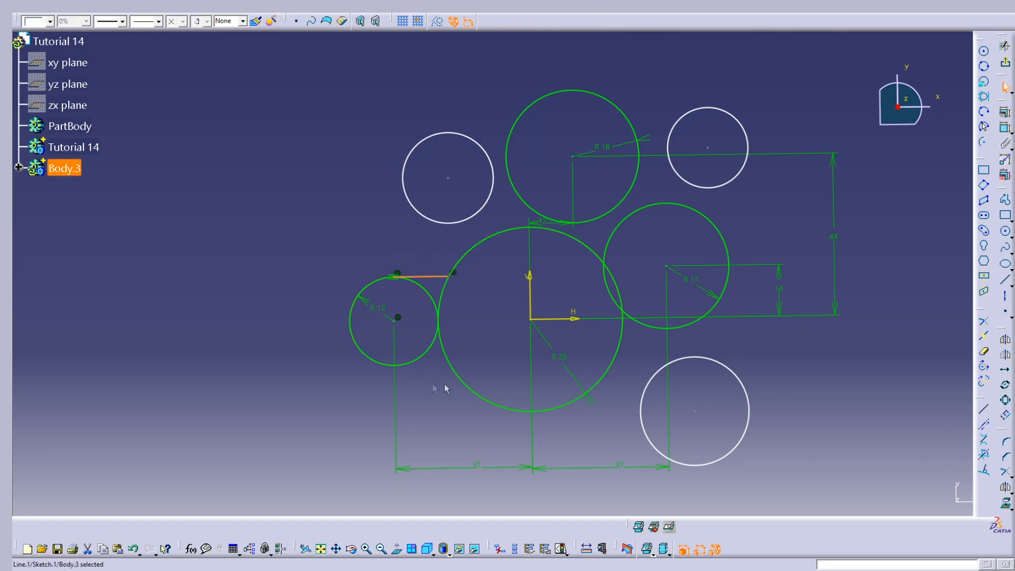
click(1006, 283)
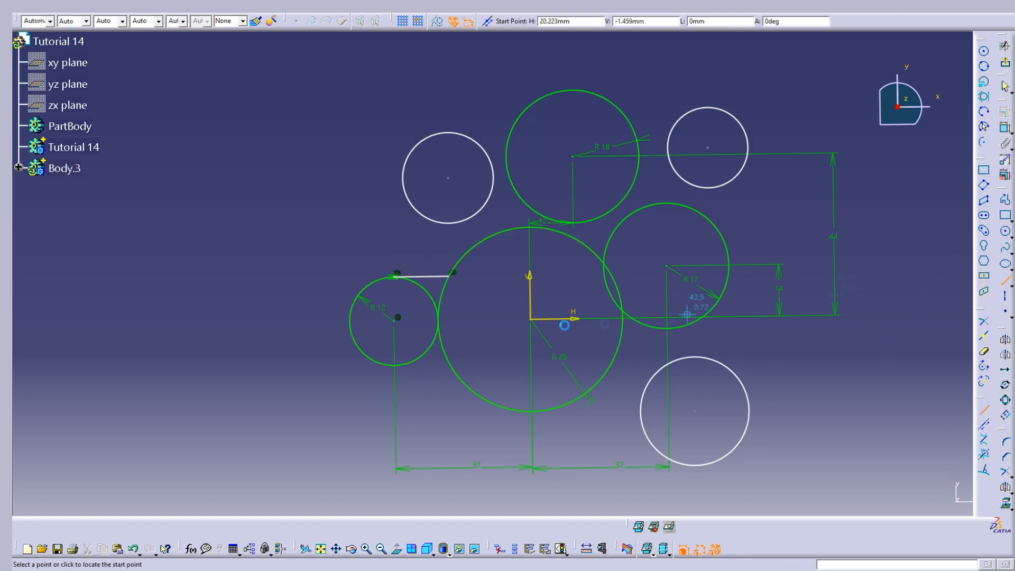
click(396, 368)
click(453, 362)
- Apply a horizontal constraint to both lines joining the left circle and the origin circle
mouse_move(454, 305)
middle_down()
mouse_move(587, 274)
mouse_move(602, 229)
middle_up()
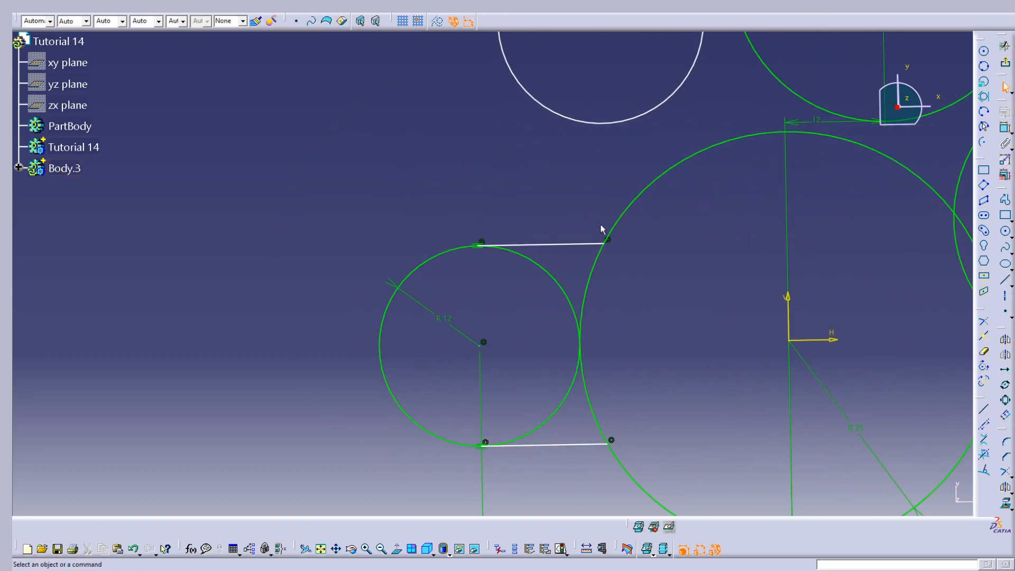
click(566, 243)
ctrl+click(582, 446)
right_click(583, 449)
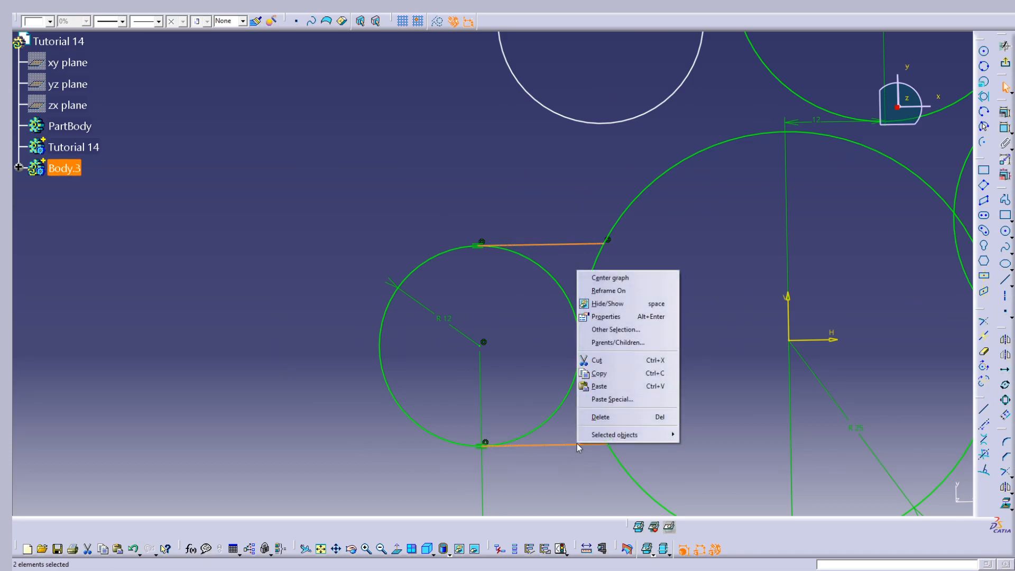
mouse_move(661, 434)
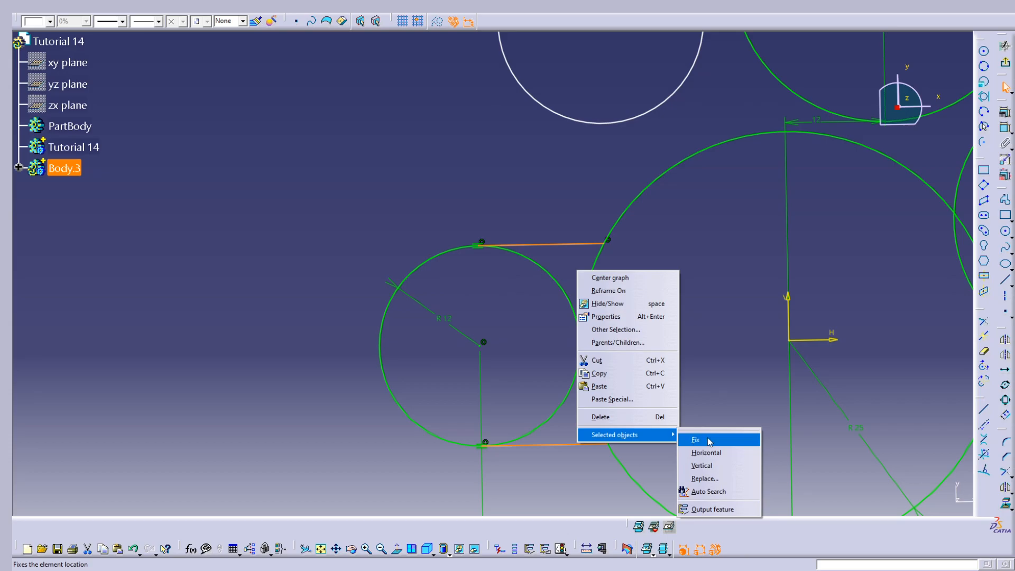
click(706, 452)
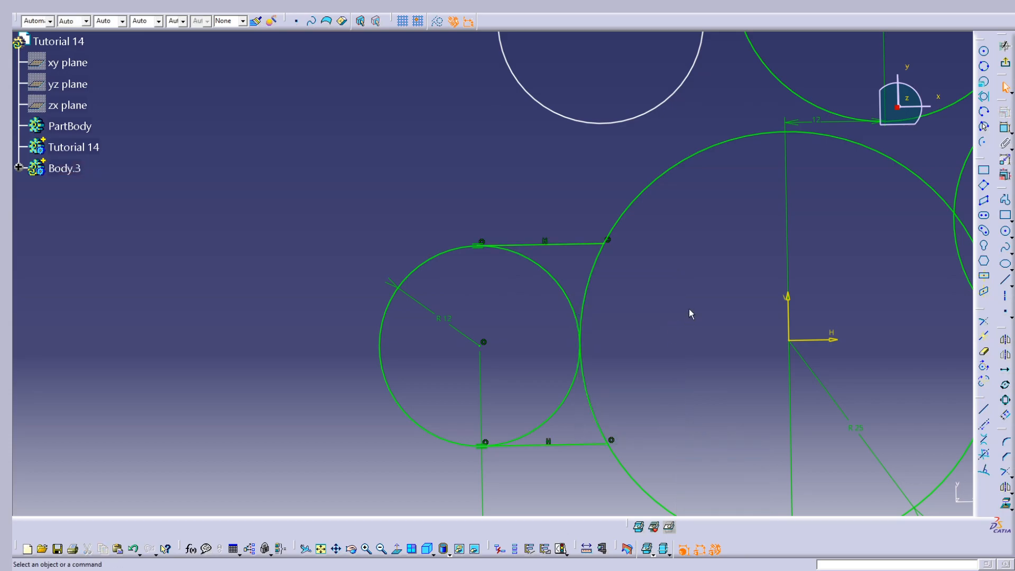
- Trim away the left circle's inner arc and the origin circle's arc between the two horizontal lines
click(985, 354)
click(552, 282)
click(567, 400)
mouse_move(686, 321)
middle_down()
mouse_move(600, 308)
mouse_move(605, 324)
middle_up()
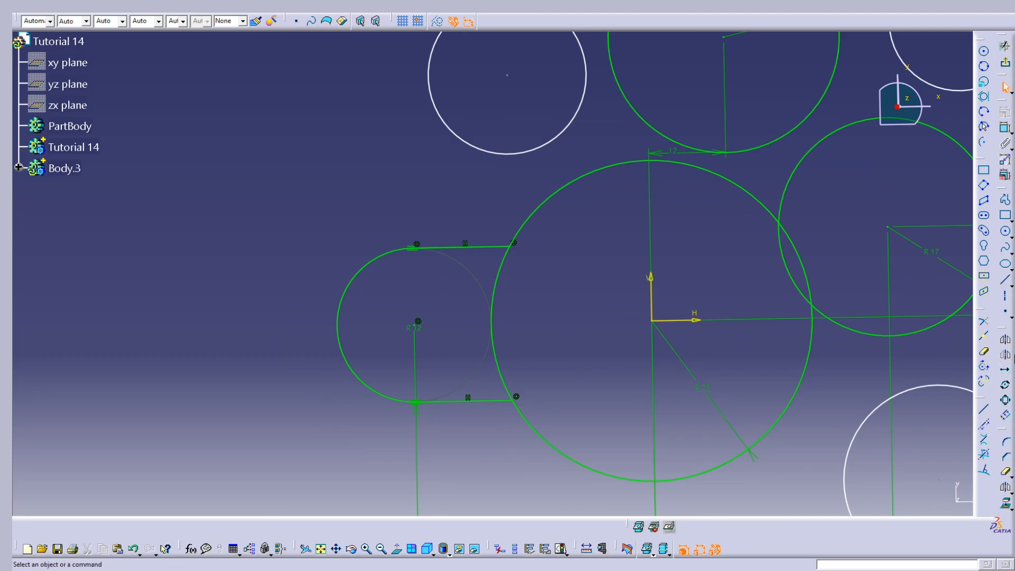
click(496, 298)
- Round the corner between the upper horizontal line and the origin circle with a 7 mm radius
click(1008, 442)
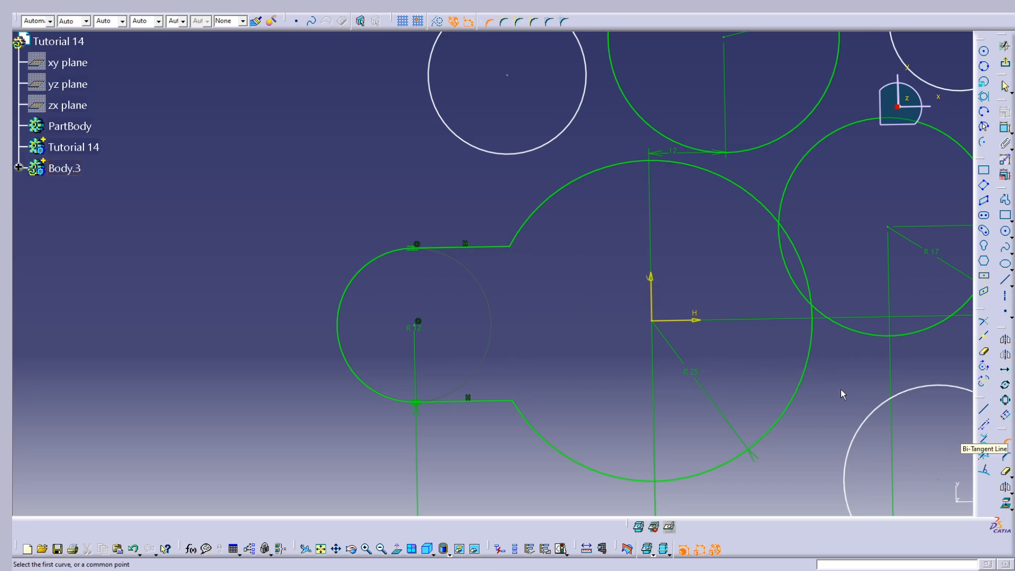
click(498, 247)
click(520, 234)
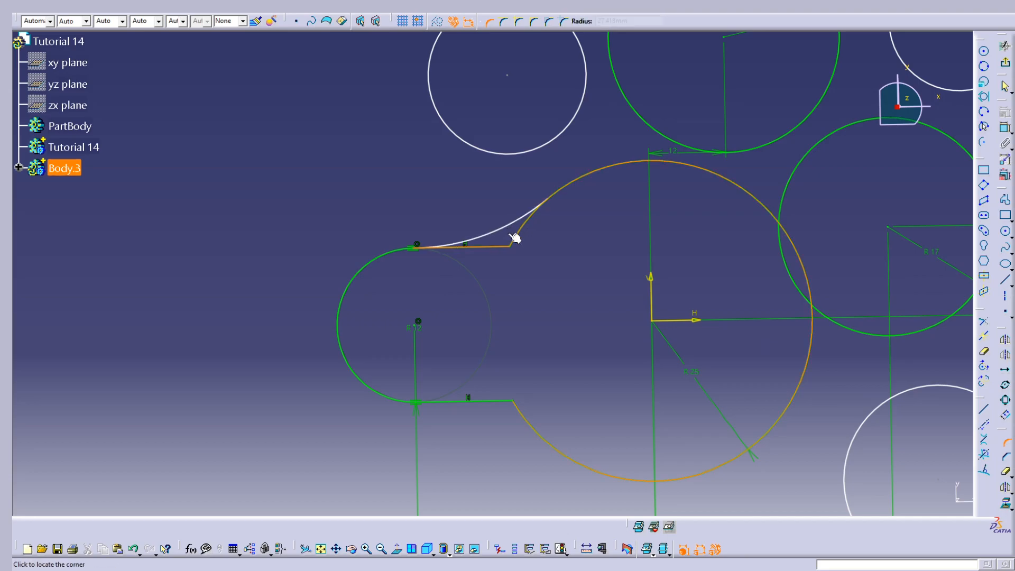
click(509, 242)
double_click(496, 228)
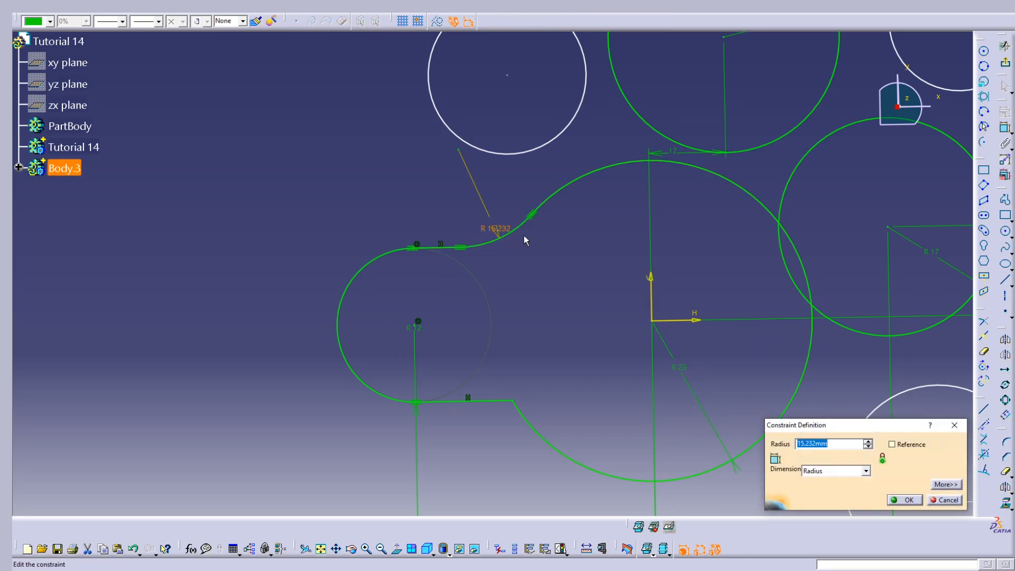
text(7)
key(Return)
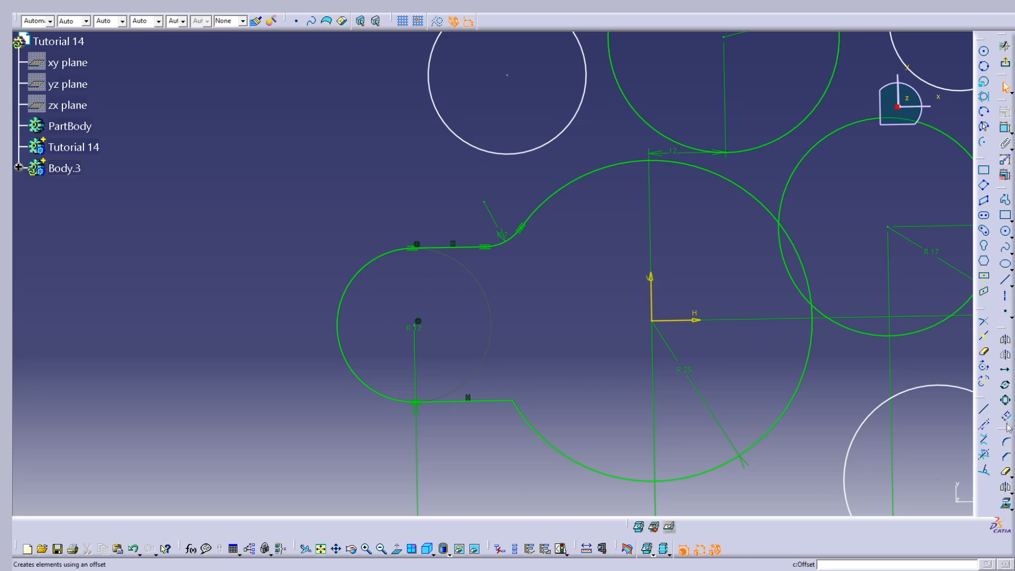
- Round the corner between the lower horizontal line and the origin circle with a 7 mm radius
click(1006, 442)
click(506, 400)
click(530, 421)
click(514, 410)
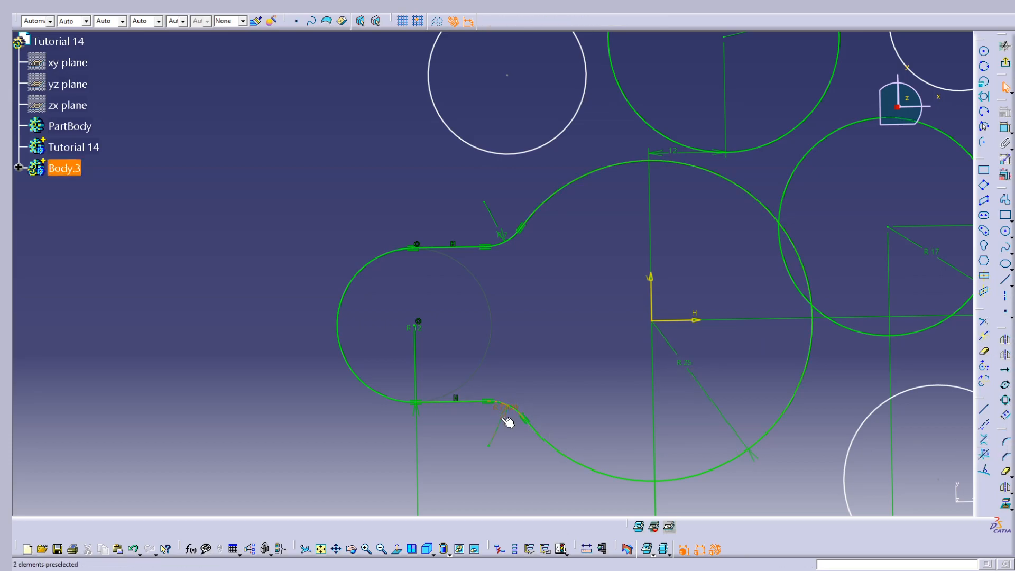
double_click(505, 414)
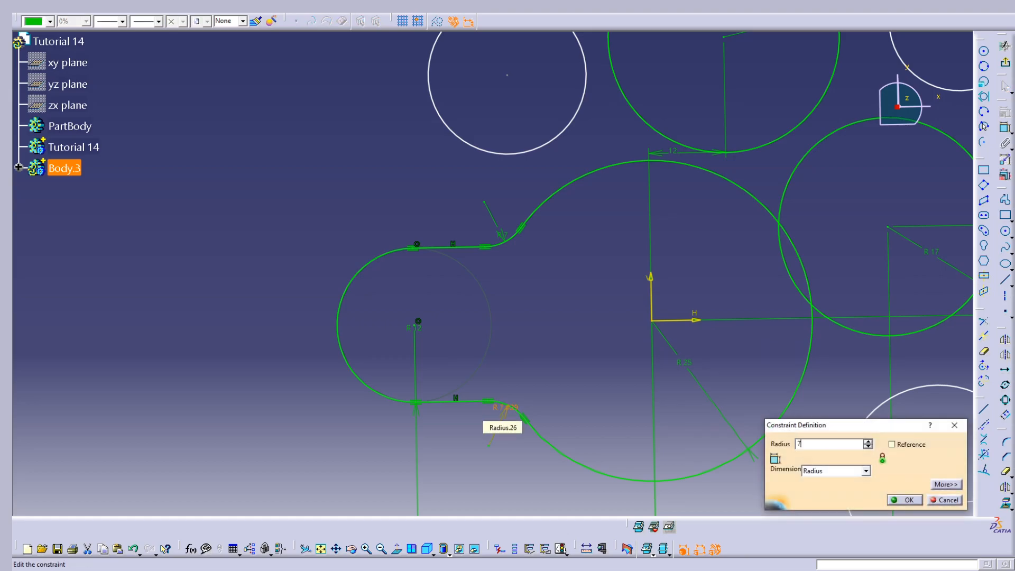
text(7)
key(Return)
- Make the unconstrained lower-right circle tangent to the origin circle
middle_drag(558, 315, 490, 267)
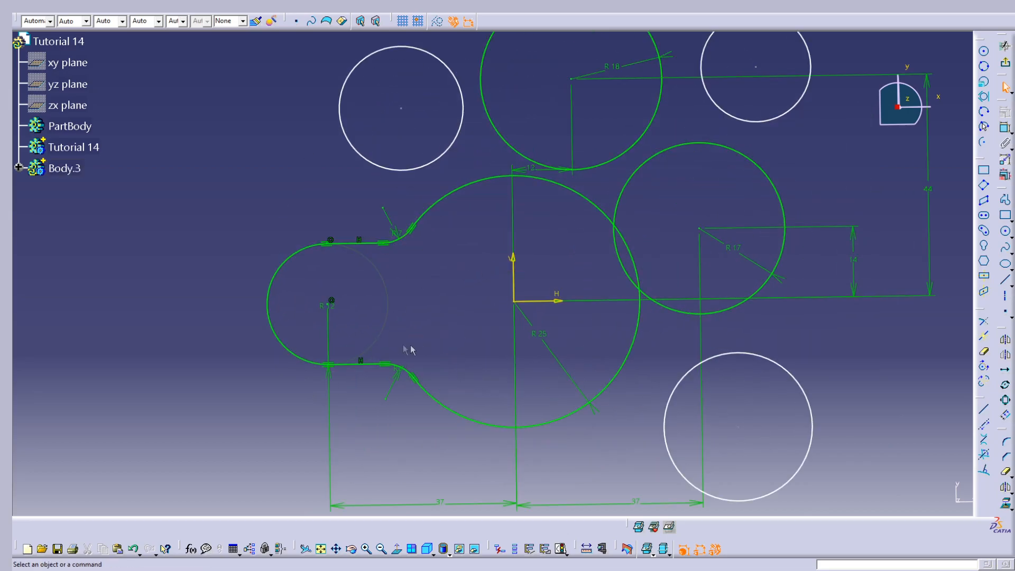
mouse_move(574, 315)
middle_down()
mouse_move(592, 323)
mouse_move(613, 310)
middle_up()
click(559, 332)
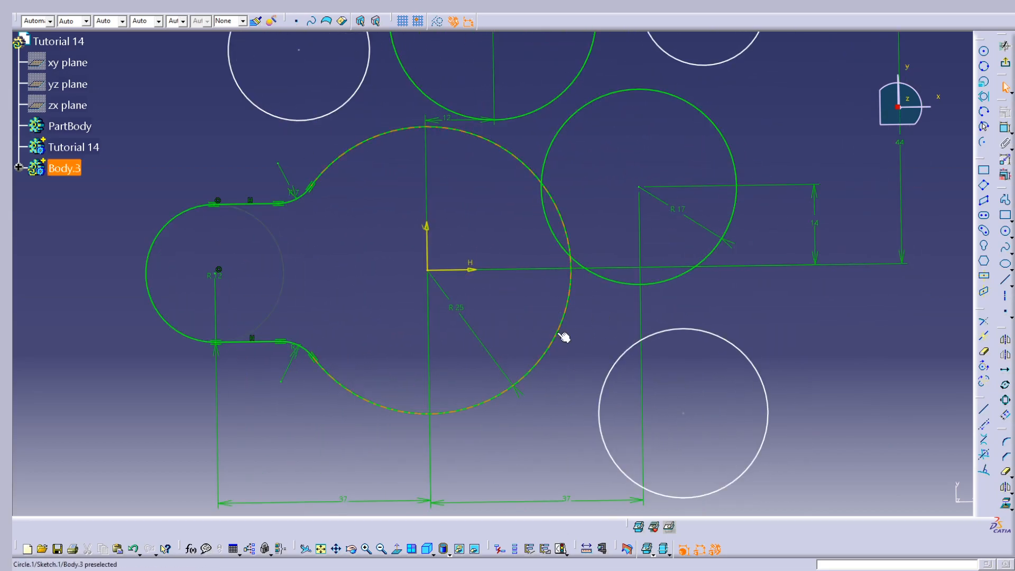
ctrl+click(677, 276)
click(756, 296)
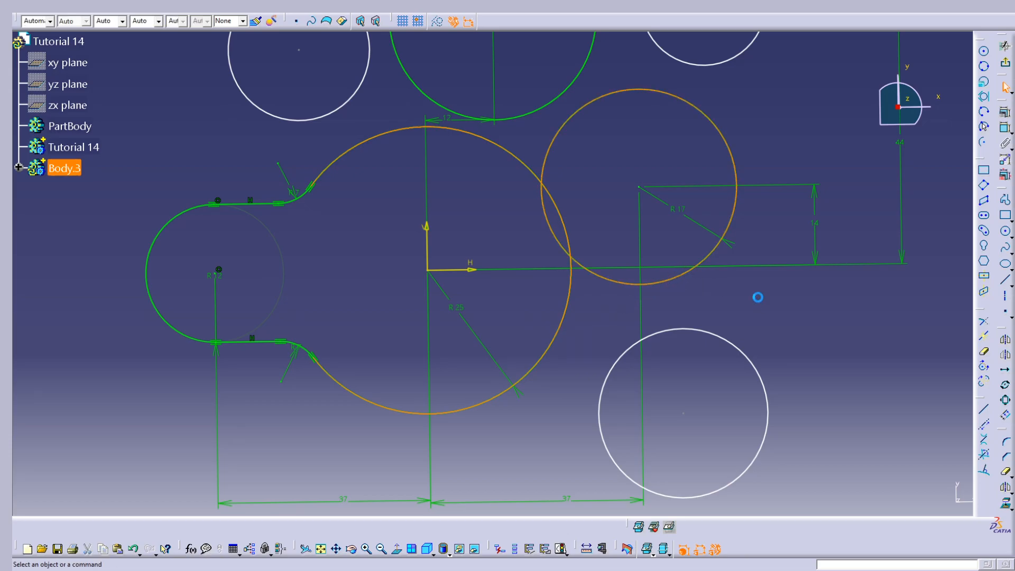
click(642, 346)
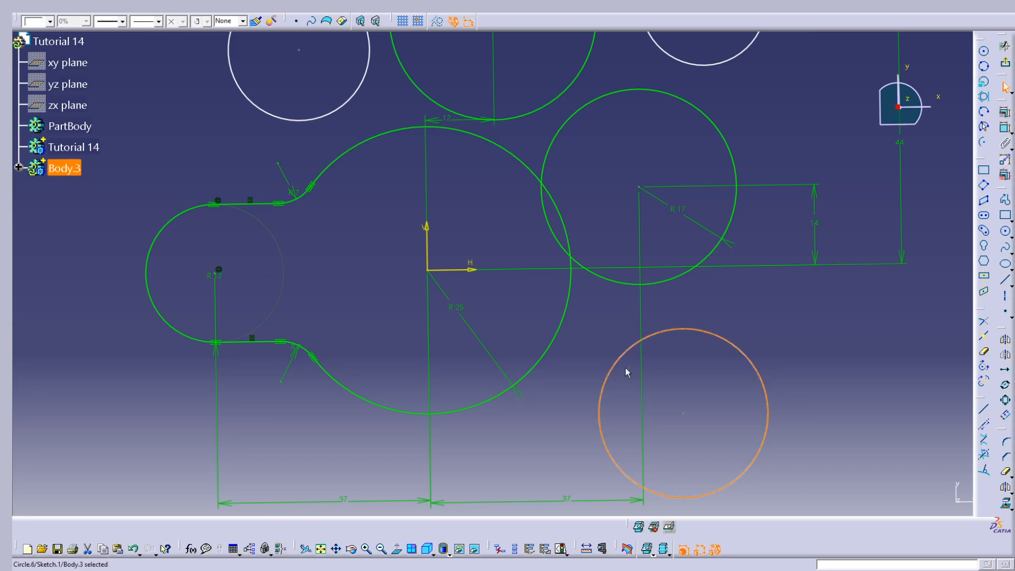
ctrl+click(557, 339)
click(1005, 112)
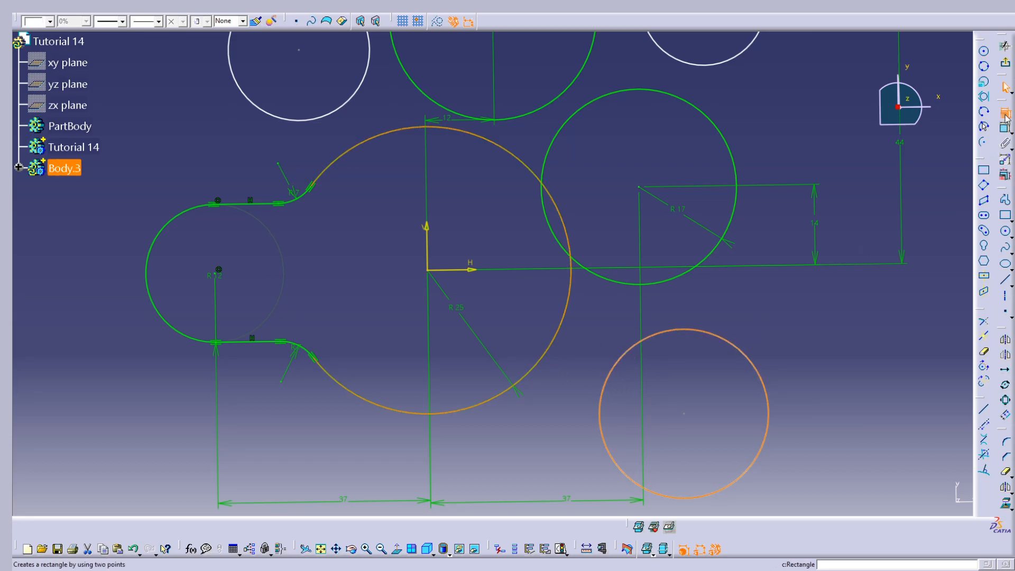
click(926, 425)
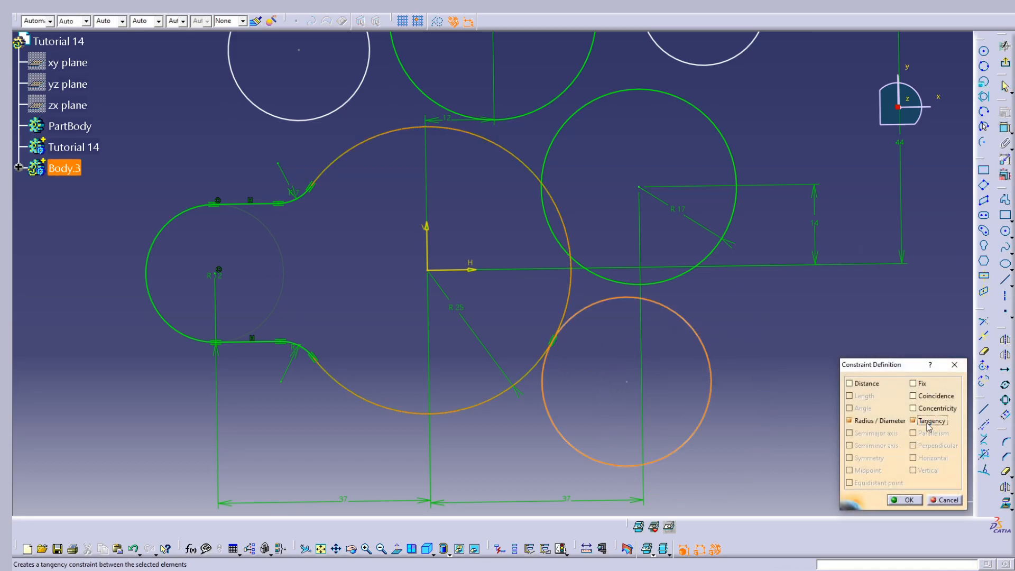
click(906, 500)
- Make the lower-right circle tangent to the dimensioned 17 mm radius circle above it
click(657, 305)
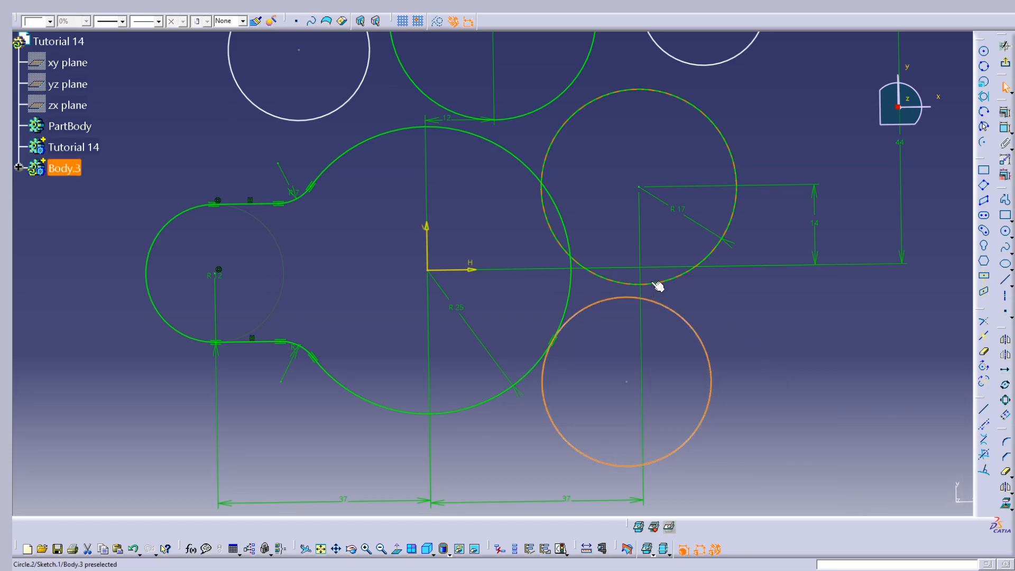
ctrl+click(657, 285)
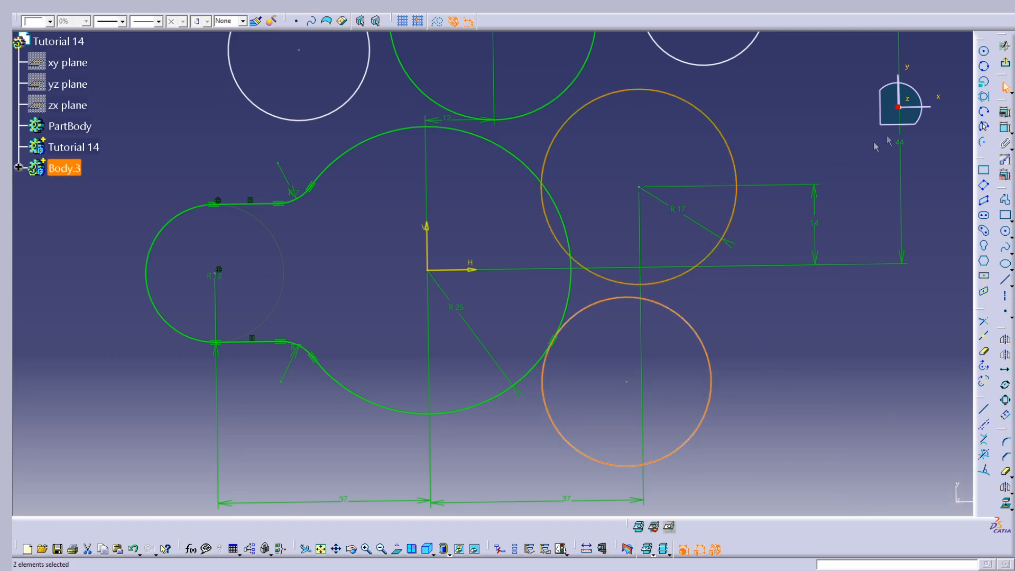
click(1004, 109)
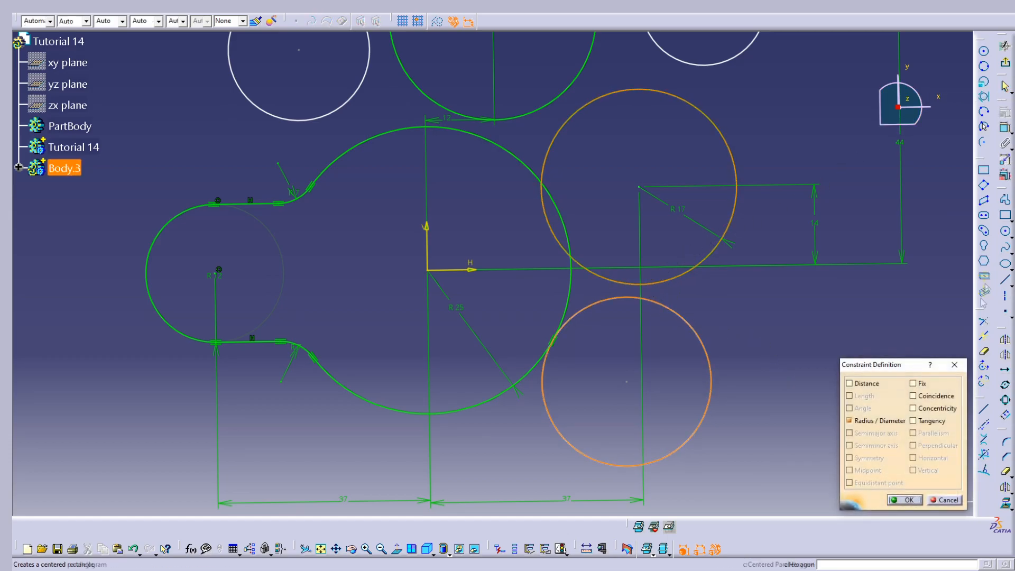
click(932, 421)
key(Return)
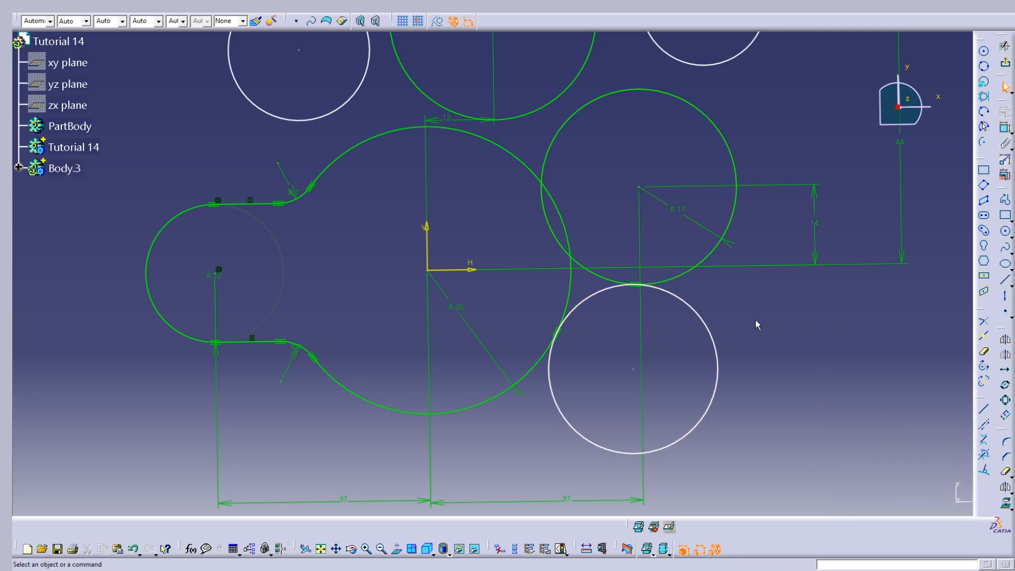
- Dimension the lower-right circle's radius and set it to 17 mm
click(1005, 129)
click(714, 330)
click(764, 421)
double_click(775, 419)
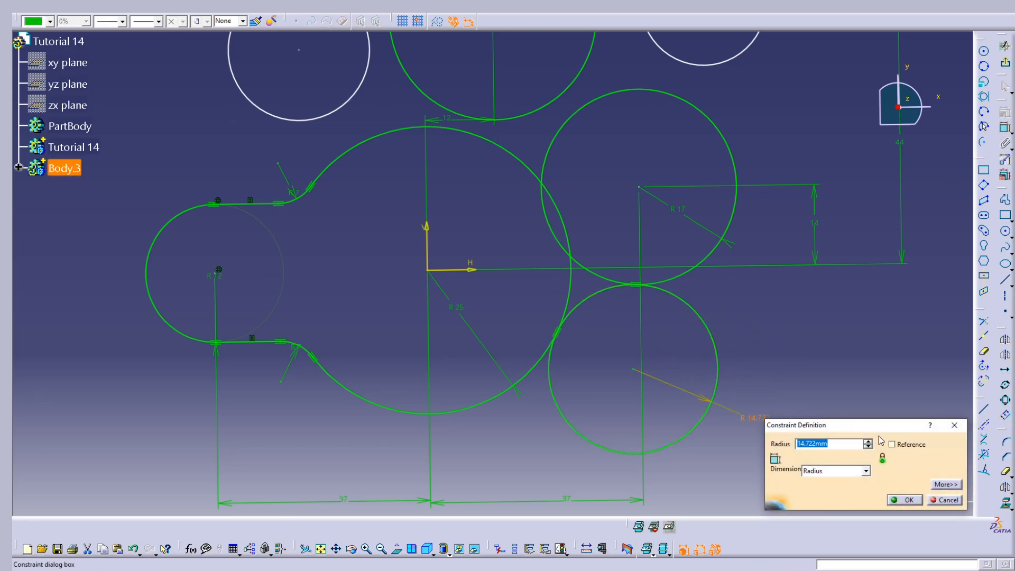
key(Return)
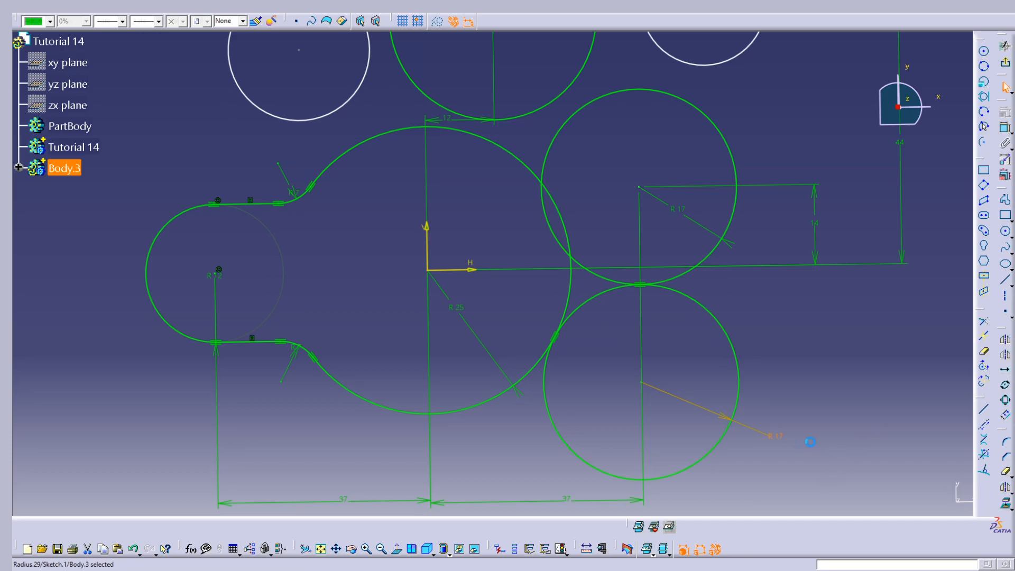
click(825, 369)
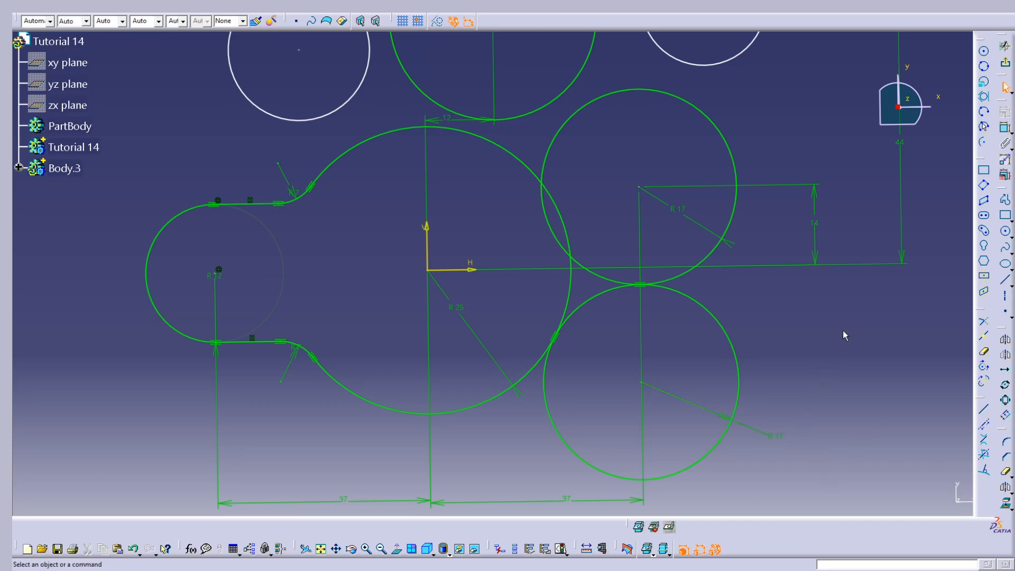
- Enlarge the unconstrained upper-right circle slightly and make it tangent to the 18 mm radius circle beside it
mouse_move(796, 149)
middle_down()
mouse_move(750, 255)
mouse_move(754, 278)
middle_up()
middle_drag(740, 234, 770, 217)
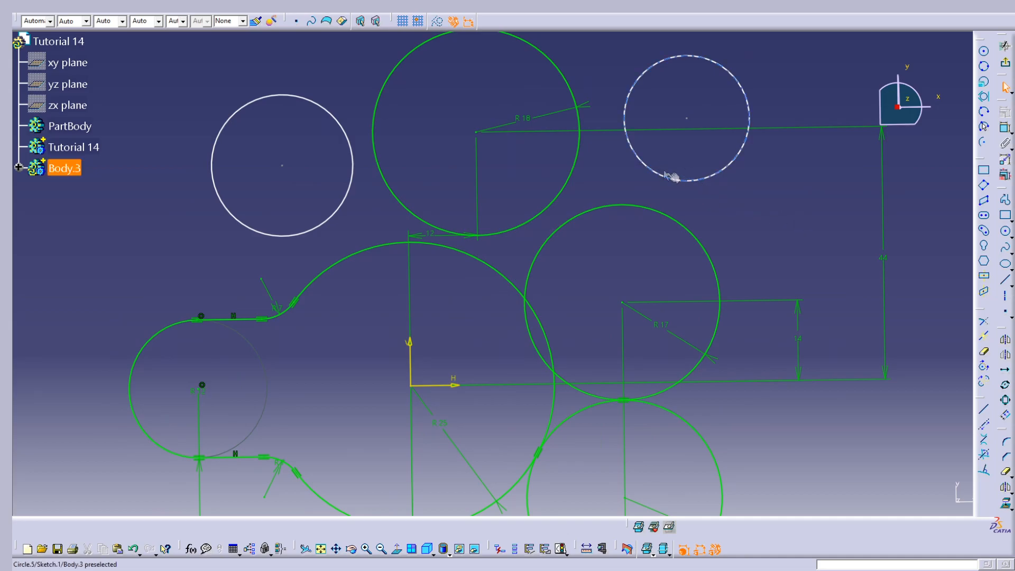
drag(641, 159, 610, 141)
click(610, 139)
click(595, 102)
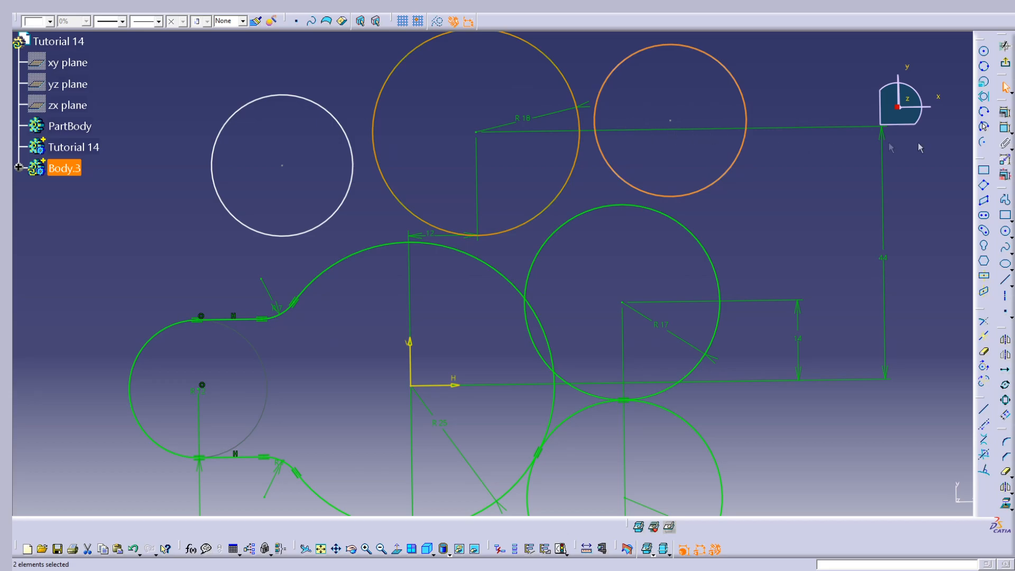
click(1005, 127)
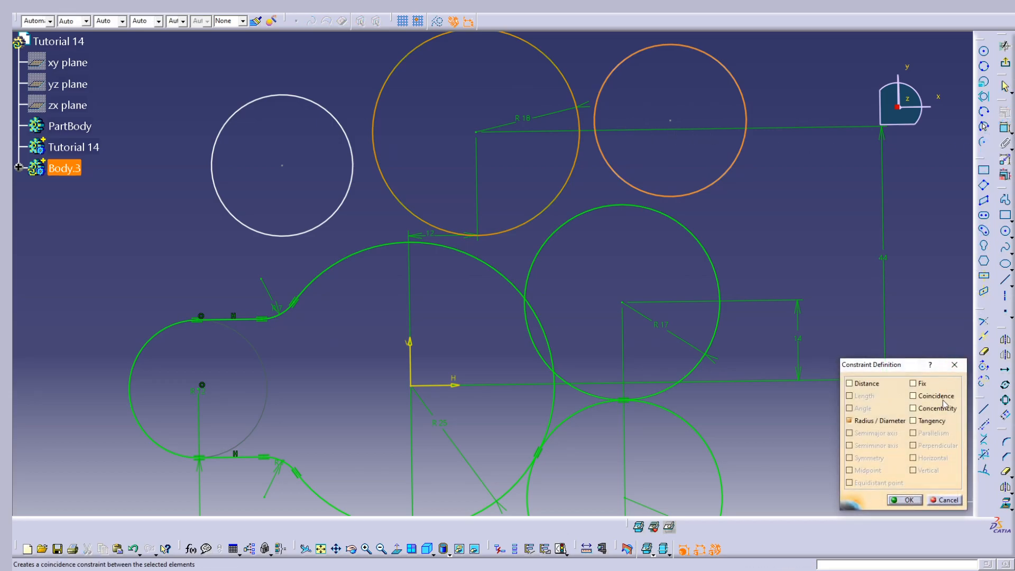
click(930, 421)
click(906, 498)
- Make the upper-right circle tangent to the 17 mm radius circle directly below it
click(664, 195)
click(1005, 113)
click(913, 421)
click(905, 497)
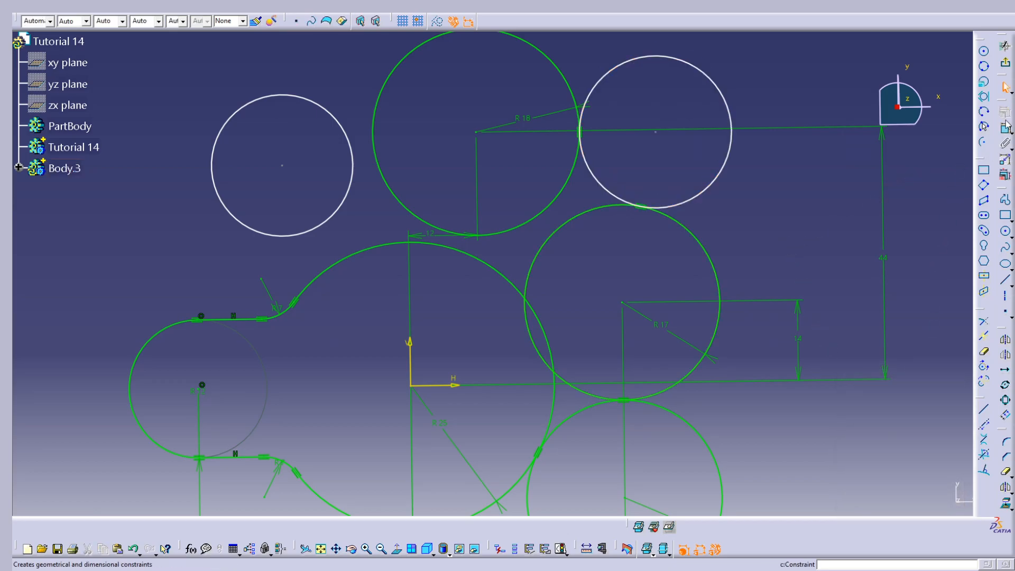
- Dimension the upper-right circle's radius and set it to 17 mm
middle_drag(740, 50, 689, 122)
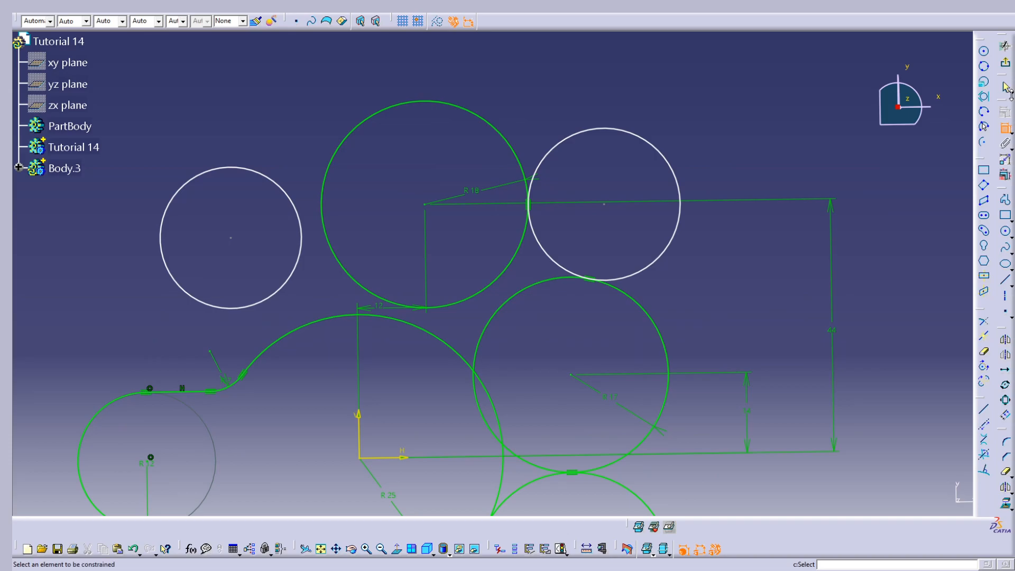
click(650, 141)
click(670, 96)
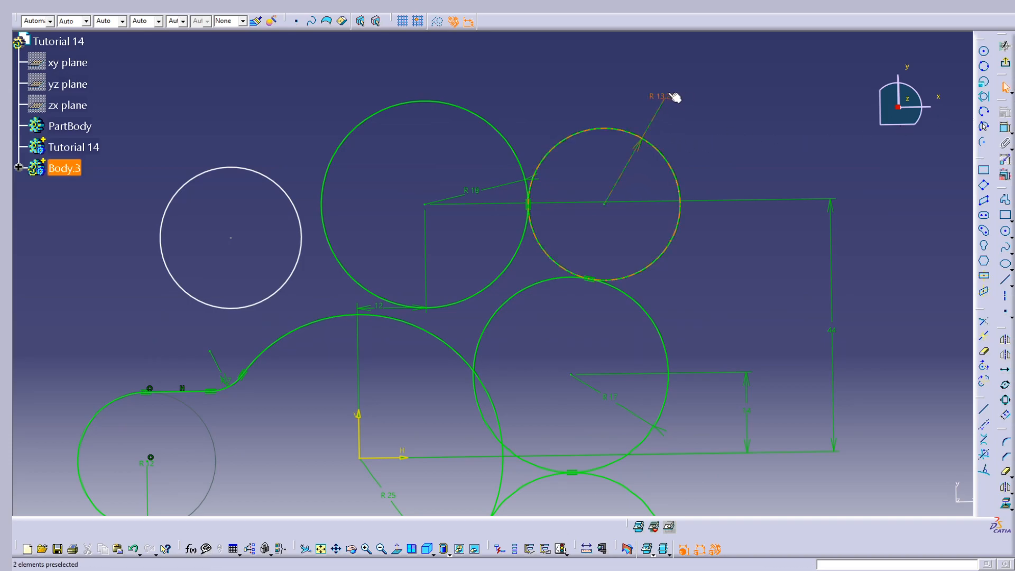
double_click(668, 94)
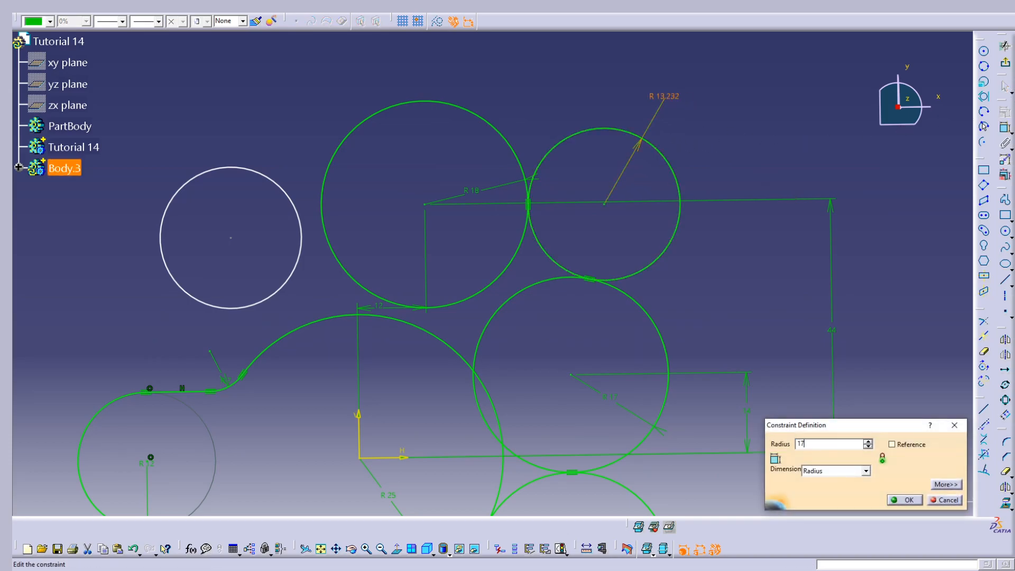
text(17)
key(Return)
click(780, 299)
- Make the unconstrained upper-left circle tangent to the 18 mm radius circle
mouse_move(529, 306)
middle_down()
mouse_move(604, 243)
mouse_move(642, 176)
mouse_move(607, 216)
middle_up()
click(641, 177)
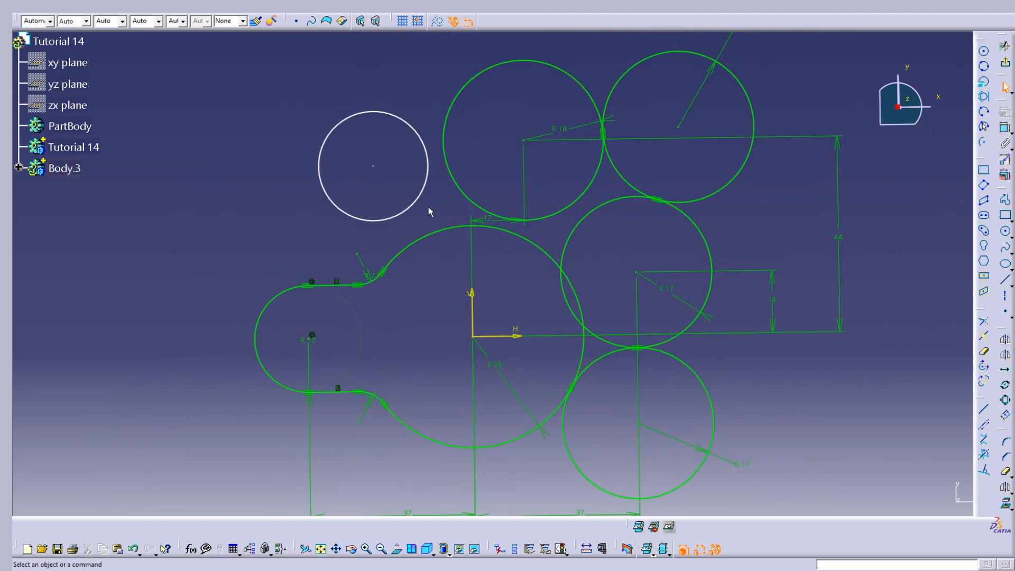
click(430, 154)
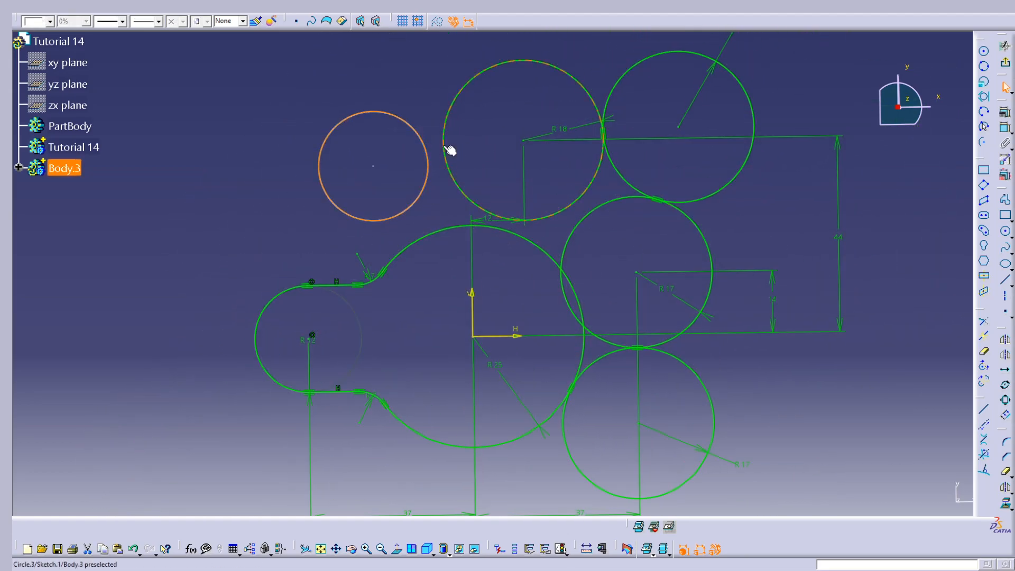
click(1005, 112)
click(932, 421)
key(Return)
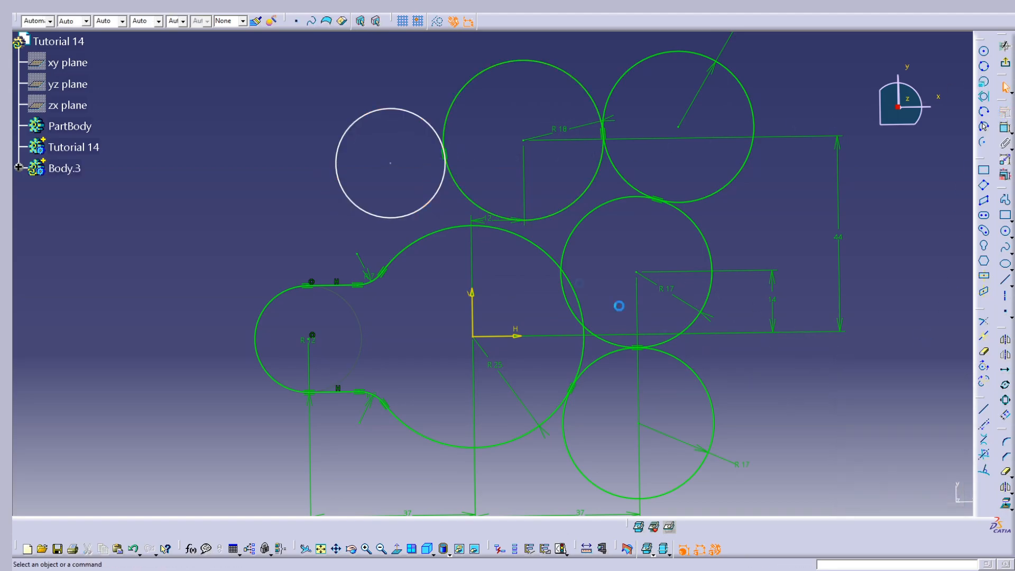
- Make the upper-left circle tangent to the origin circle
click(367, 220)
click(1006, 112)
click(925, 422)
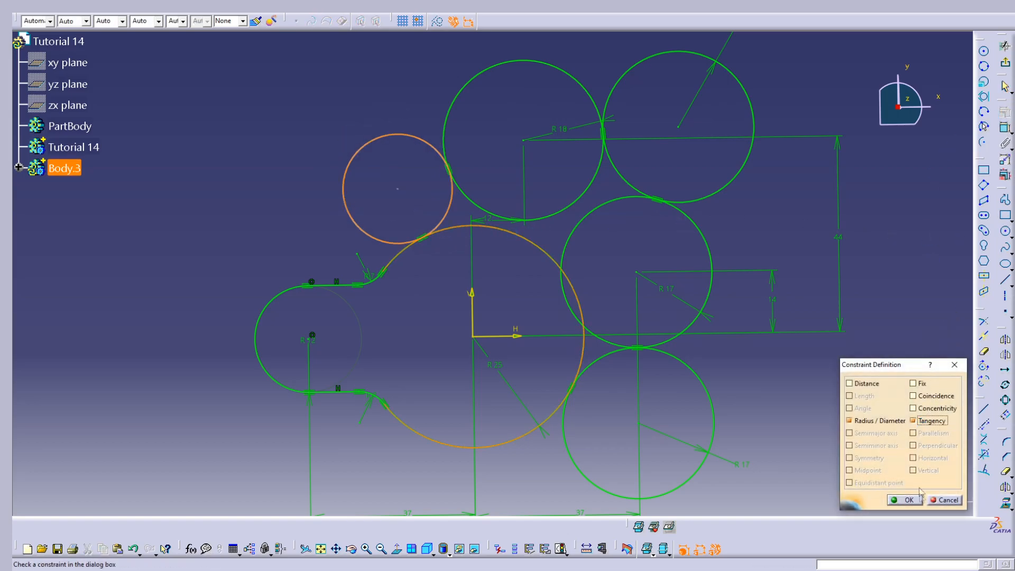
click(909, 500)
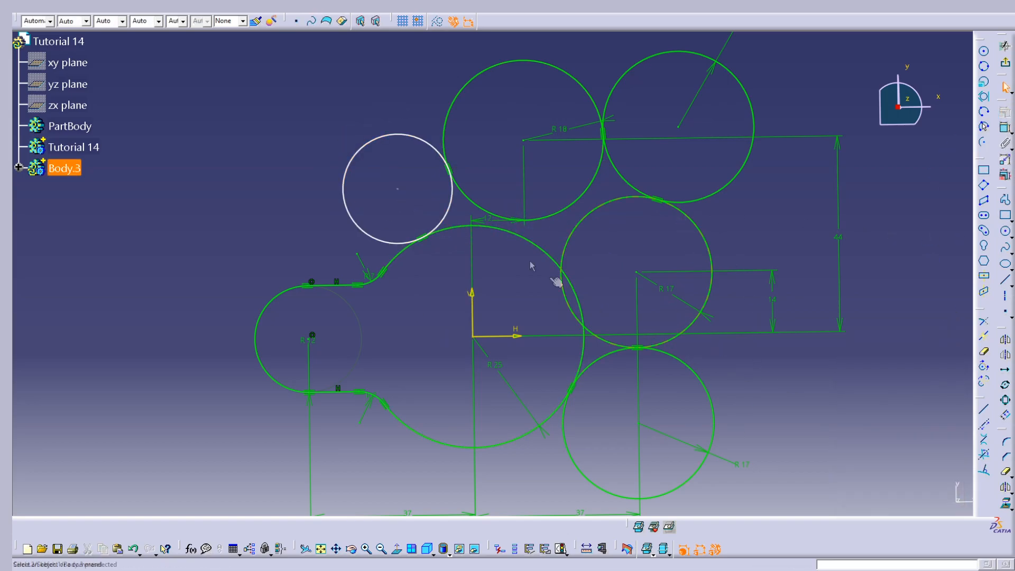
- Dimension the upper-left circle's radius, set it to 17 mm, and place the dimension text inside the circle
click(1005, 128)
click(346, 181)
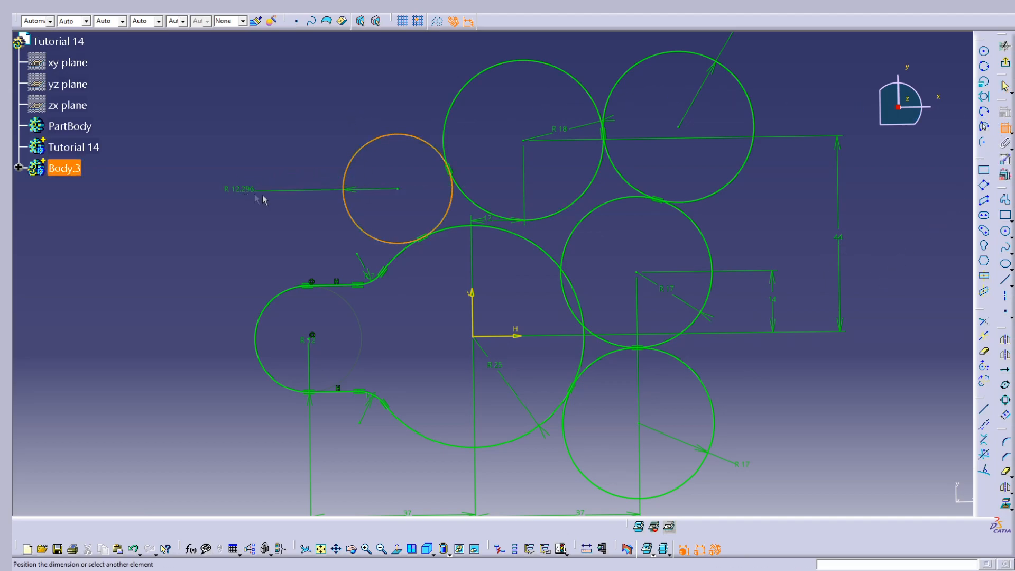
click(313, 192)
double_click(338, 197)
text(17)
key(Return)
click(426, 198)
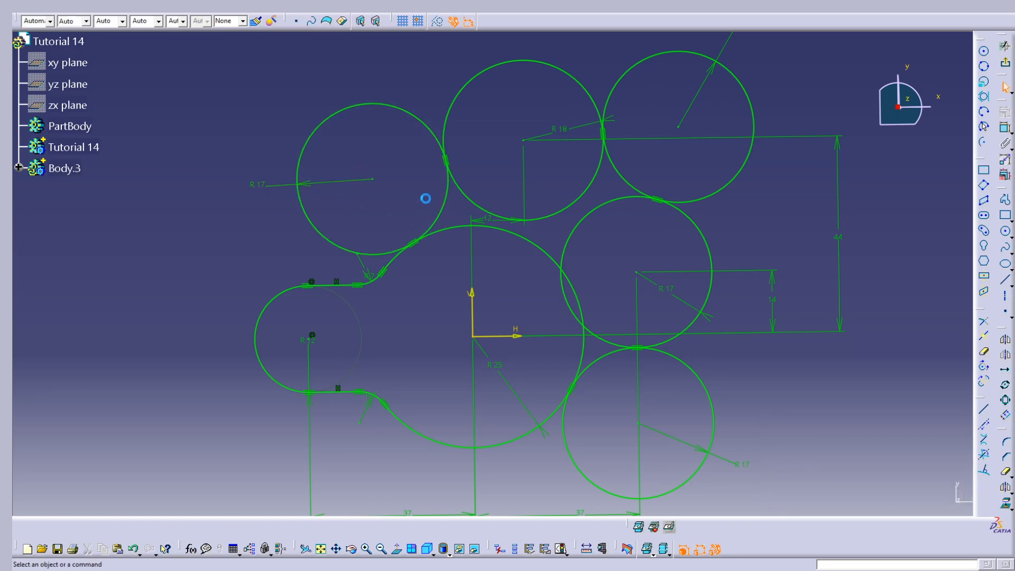
drag(259, 185, 360, 179)
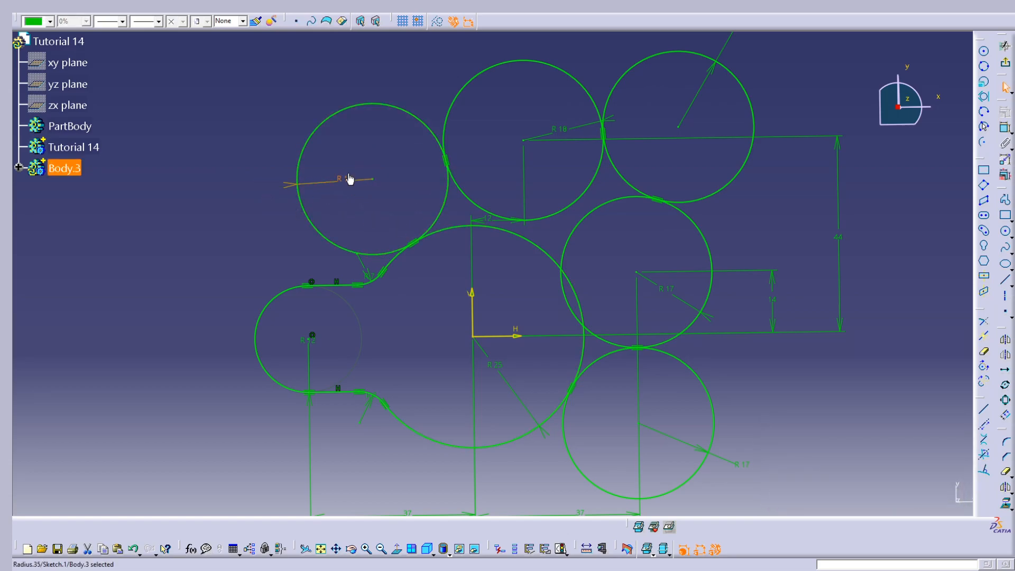
click(803, 243)
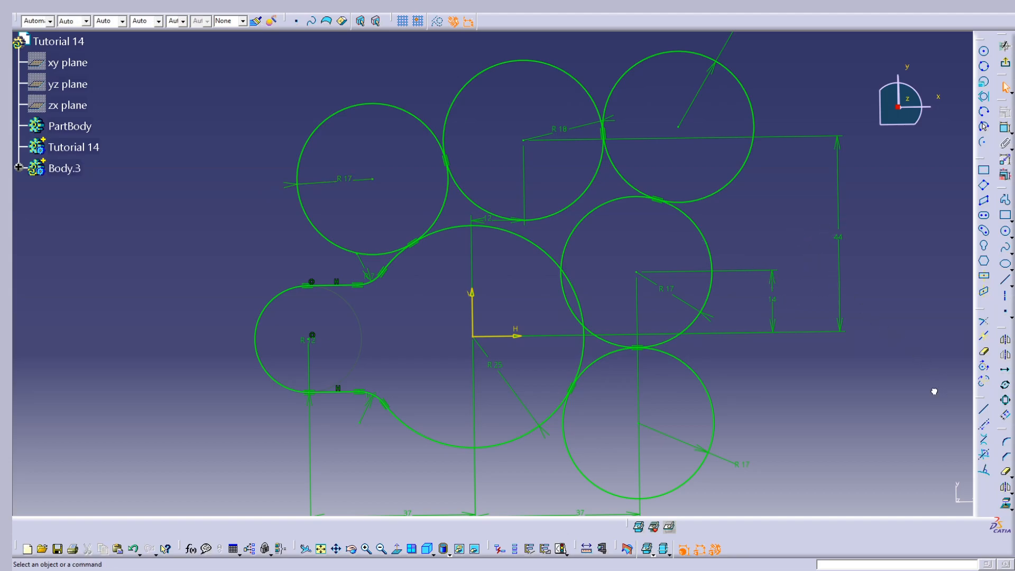
- Quick Trim the surplus arcs of the overlapping and tangent circles to leave one closed outer profile
click(984, 355)
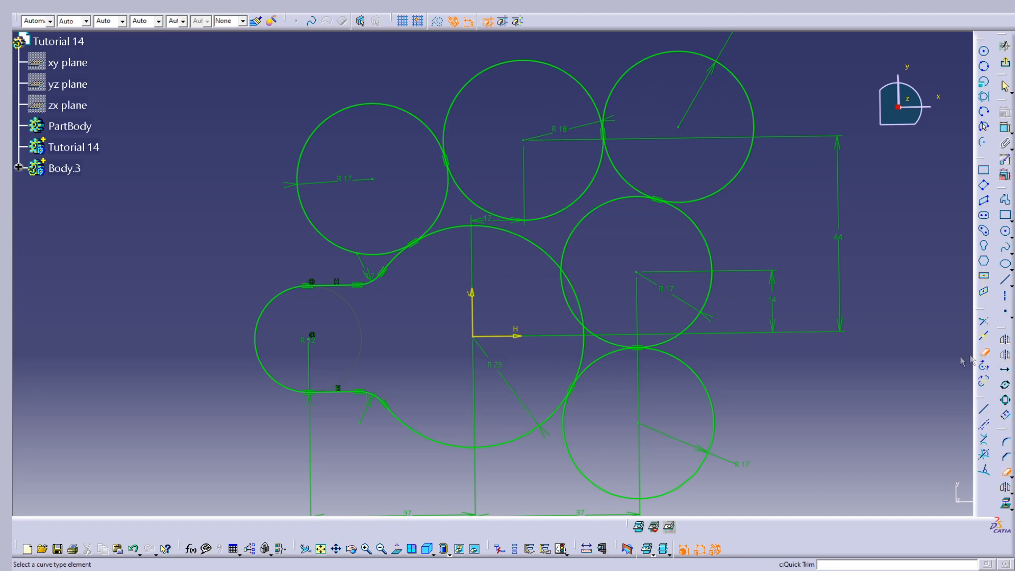
click(712, 398)
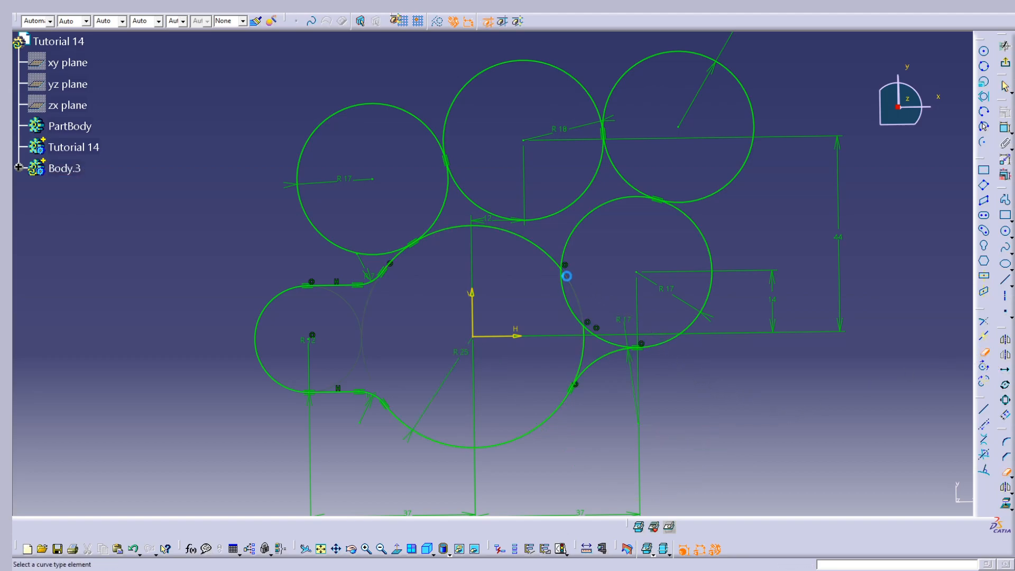
click(567, 252)
click(548, 255)
click(569, 290)
click(592, 350)
click(734, 72)
click(564, 213)
click(364, 106)
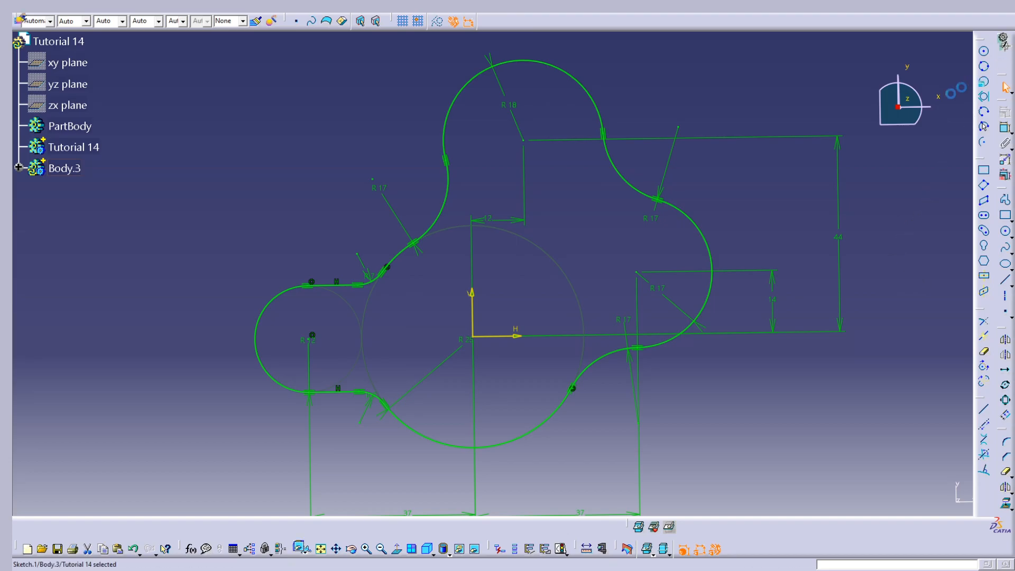
- Exit the finished profile sketch to the 3D part environment
click(1005, 46)
double_click(701, 281)
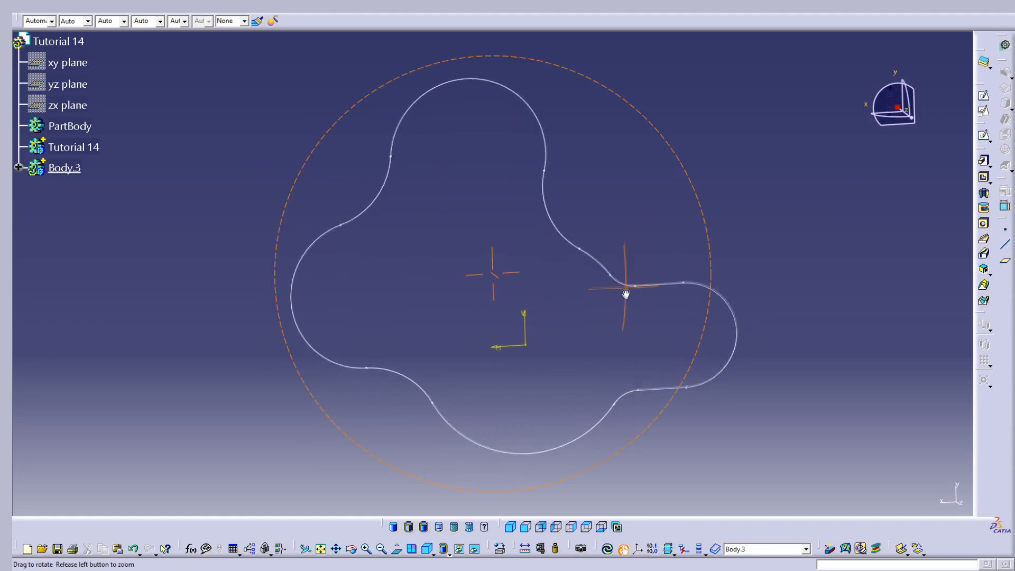
- Pad the closed profile sketch to a length of 10 mm and update the part
mouse_move(653, 296)
middle_down()
mouse_move(408, 328)
mouse_move(571, 215)
mouse_move(391, 246)
middle_up()
double_click(73, 217)
click(788, 187)
click(984, 163)
click(94, 238)
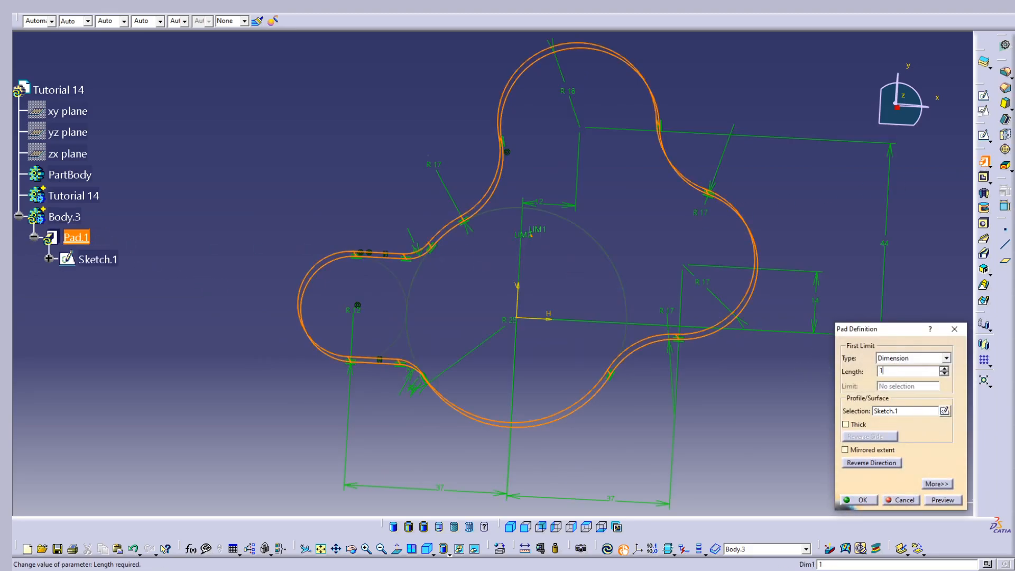
text(10mm)
key(Return)
click(942, 500)
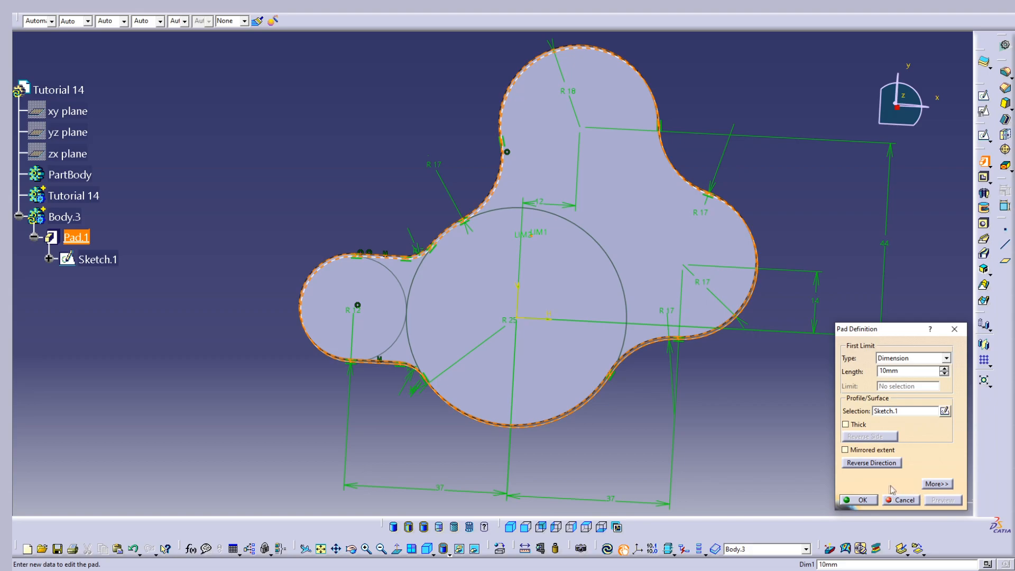
click(860, 500)
mouse_move(608, 370)
middle_down()
mouse_move(566, 324)
mouse_move(556, 294)
mouse_move(861, 229)
mouse_move(510, 374)
mouse_move(555, 181)
mouse_move(525, 329)
mouse_move(691, 194)
mouse_move(503, 349)
mouse_move(569, 319)
middle_up()
click(624, 550)
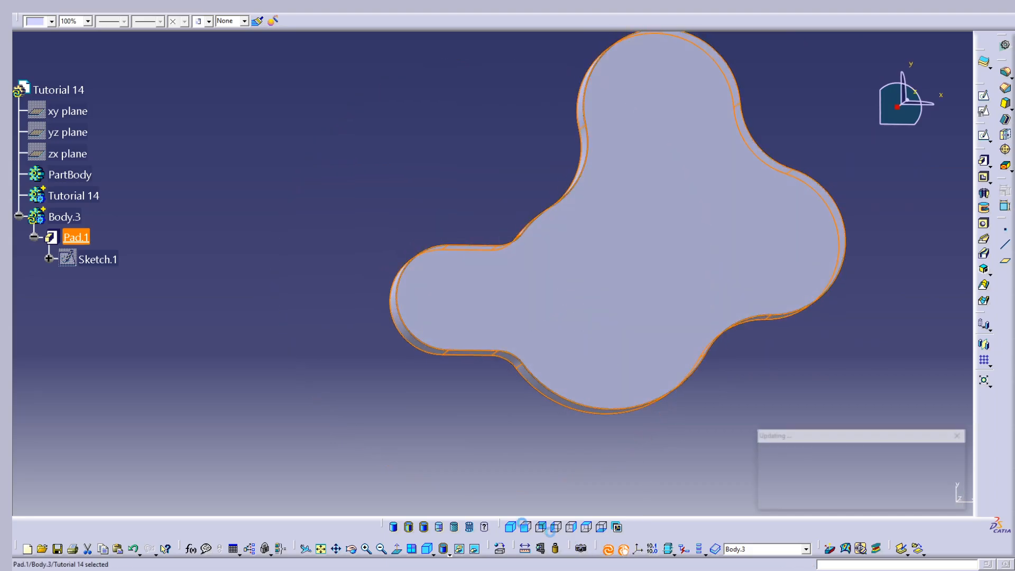
click(418, 402)
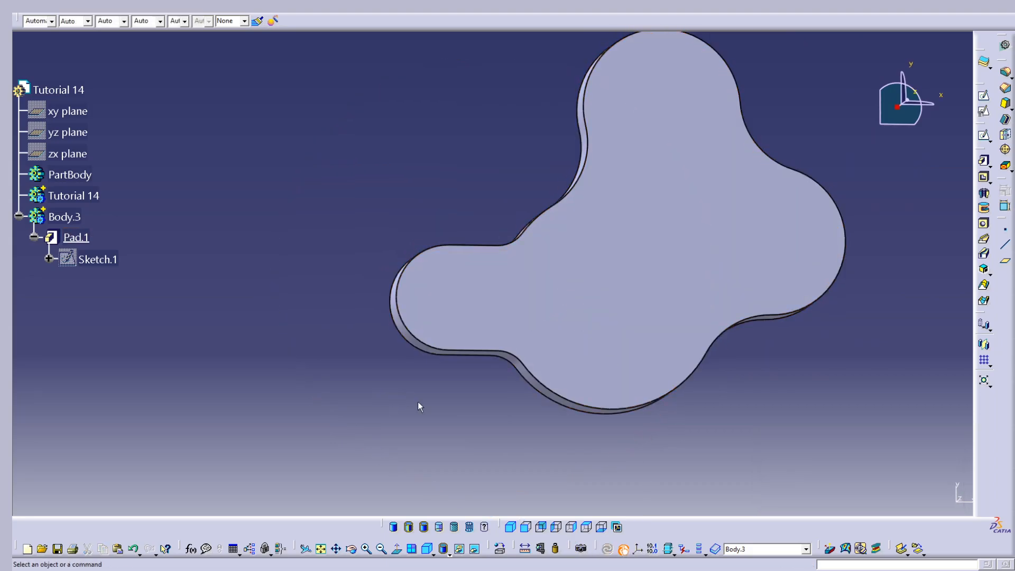
- Insert a new body and paste a copy of the pad's profile sketch into it
click(575, 151)
middle_drag(668, 199, 608, 239)
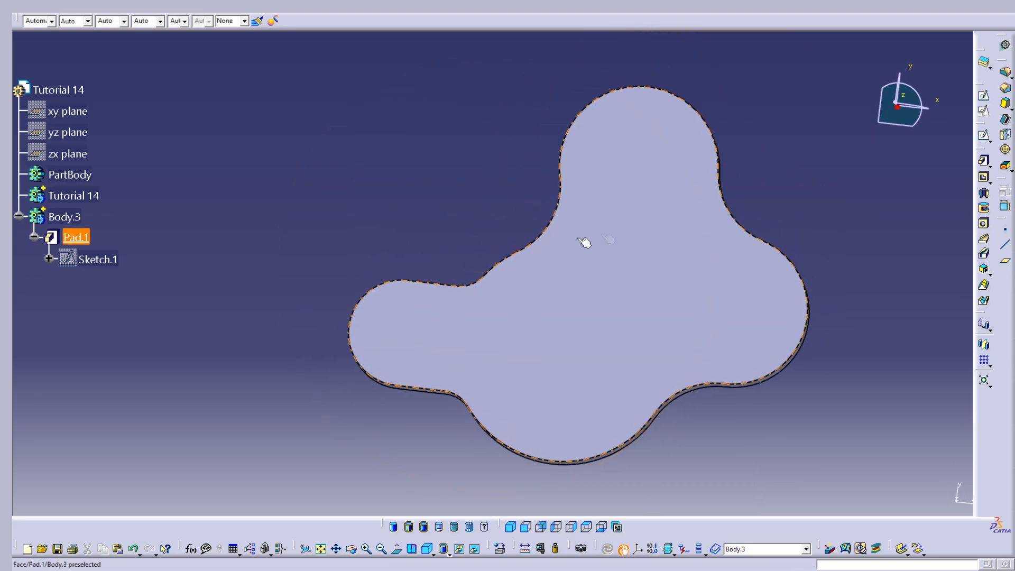
middle_drag(441, 235, 476, 195)
click(190, 13)
click(208, 27)
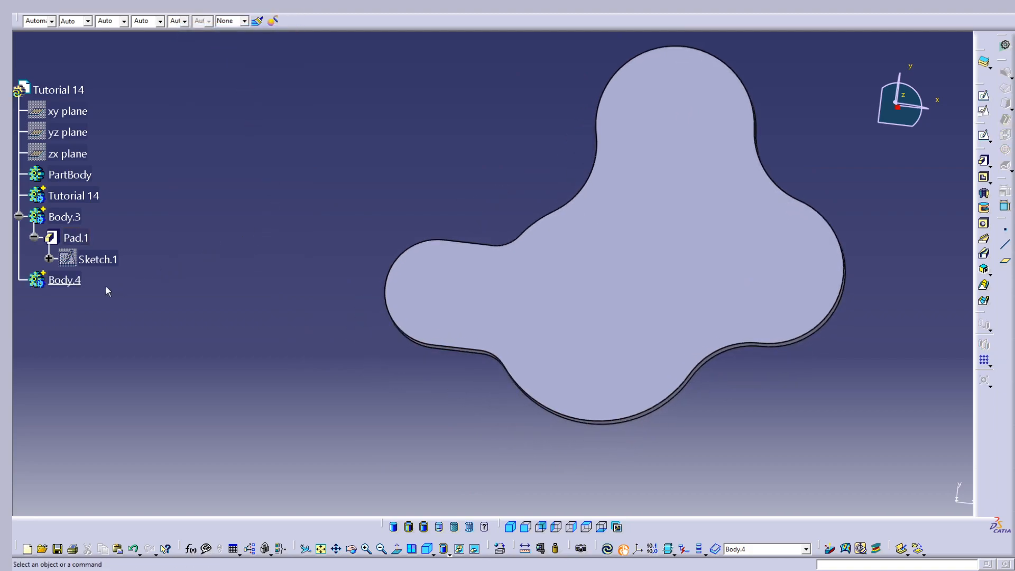
right_click(68, 279)
click(106, 353)
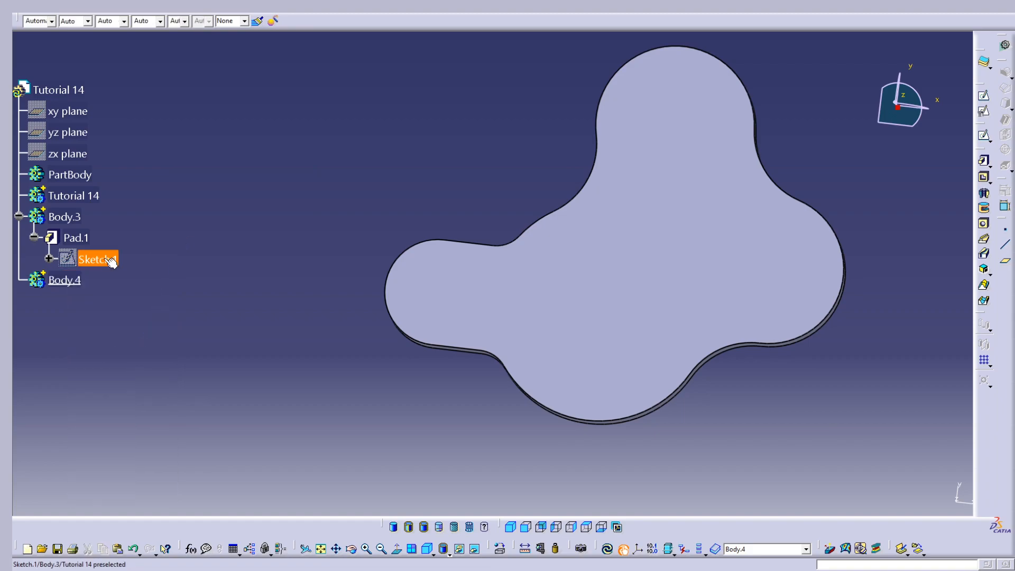
right_click(111, 262)
click(151, 365)
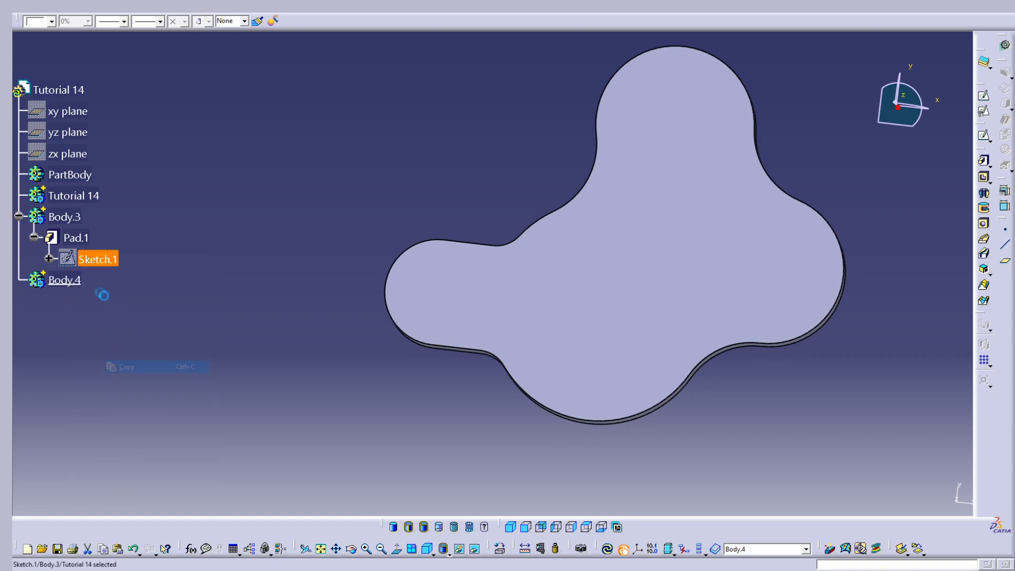
right_click(71, 284)
click(107, 406)
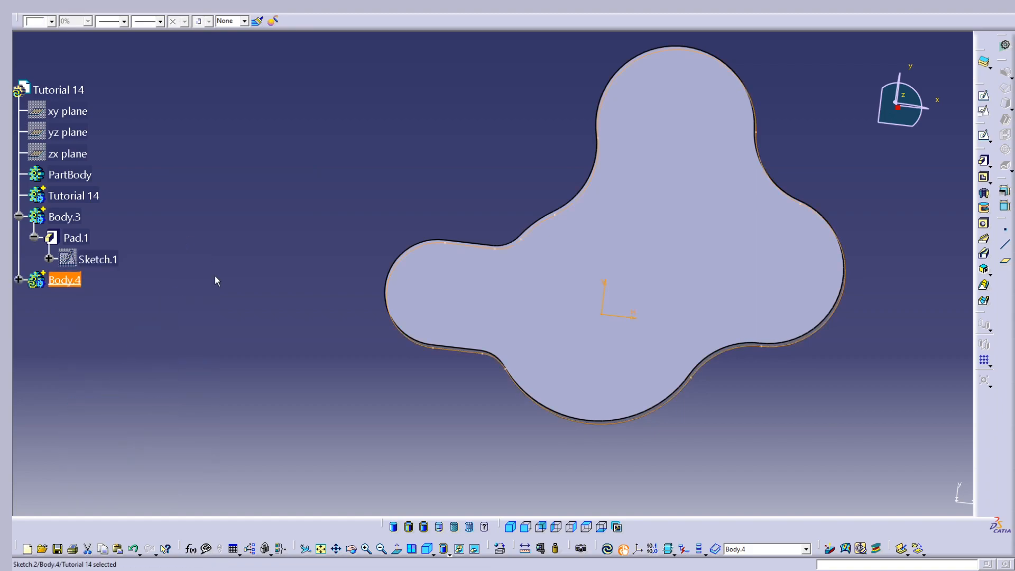
- Open the pasted sketch in the new body for editing and dim the 3D geometry behind it
click(103, 304)
double_click(103, 304)
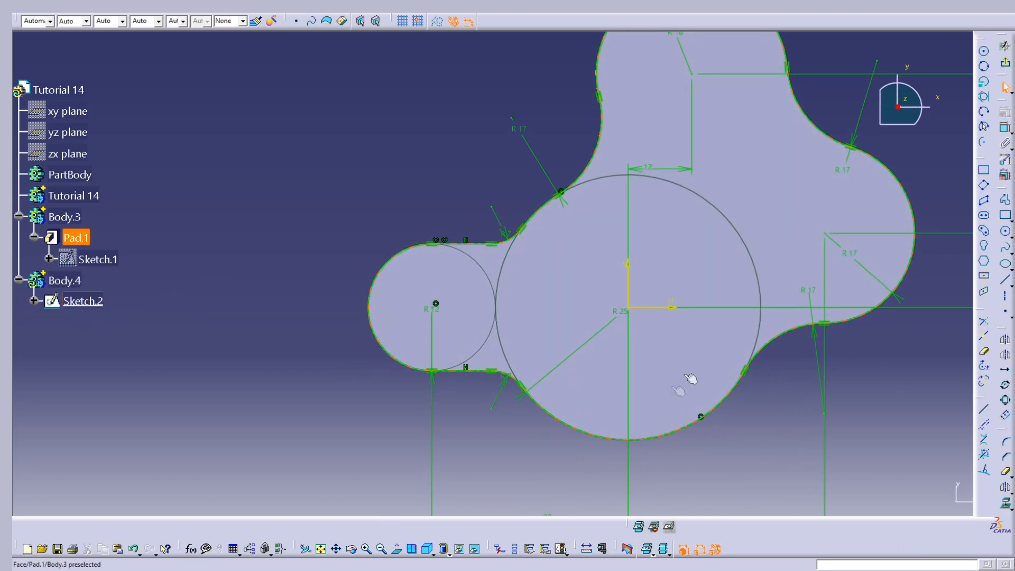
click(656, 528)
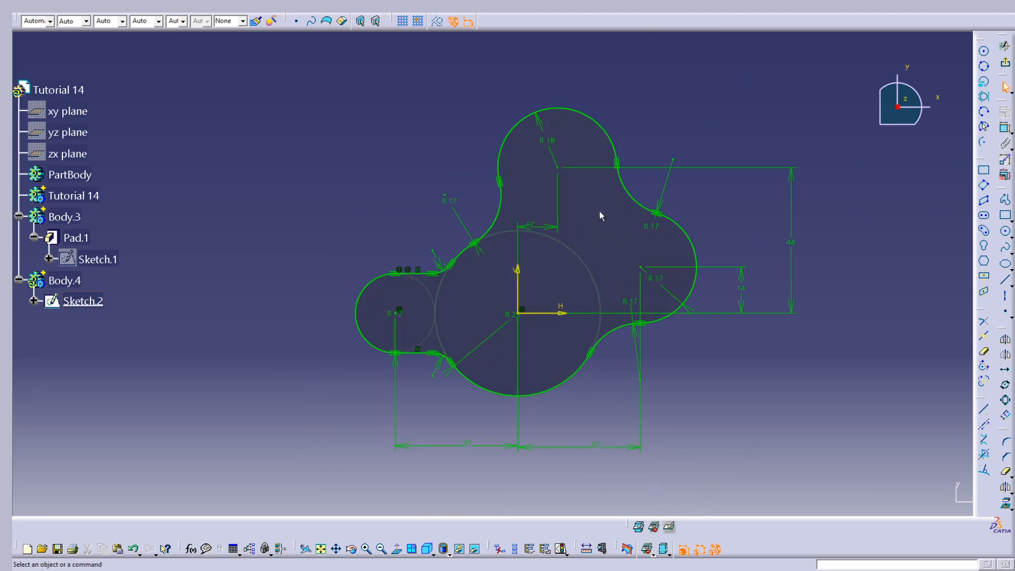
- Convert all segments of the sketch's outer profile to construction elements
drag(589, 213, 609, 258)
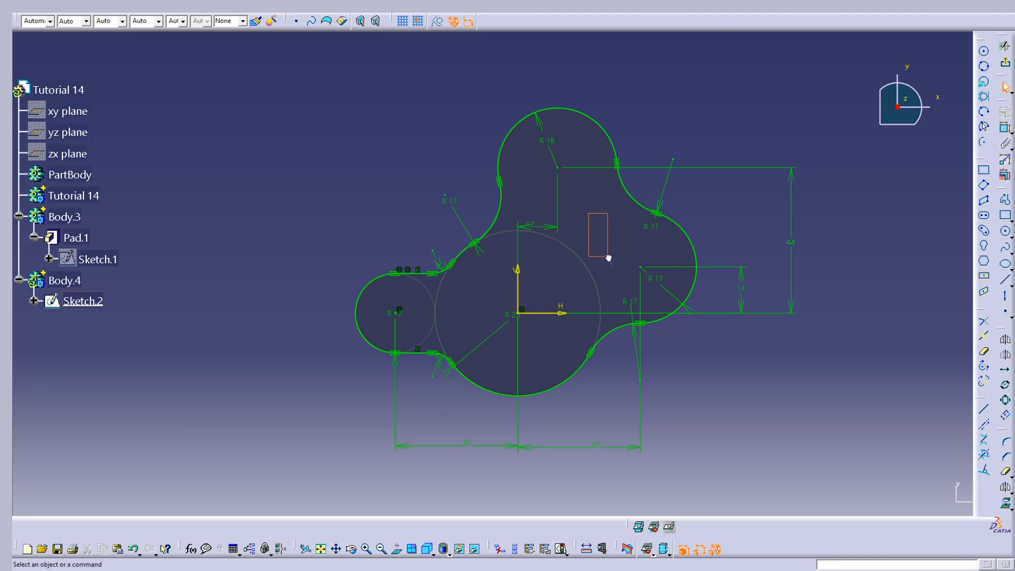
click(629, 191)
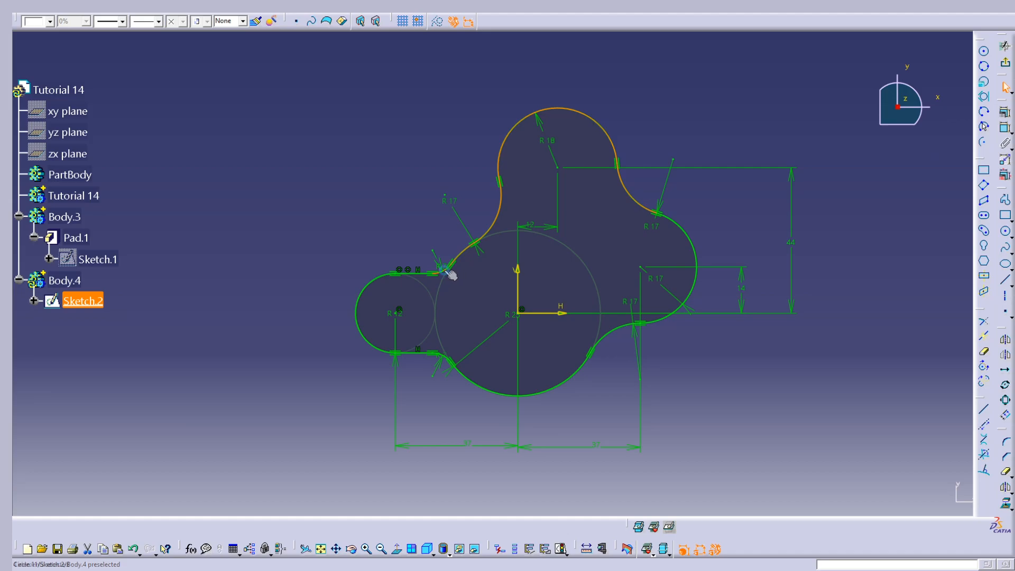
ctrl+click(374, 279)
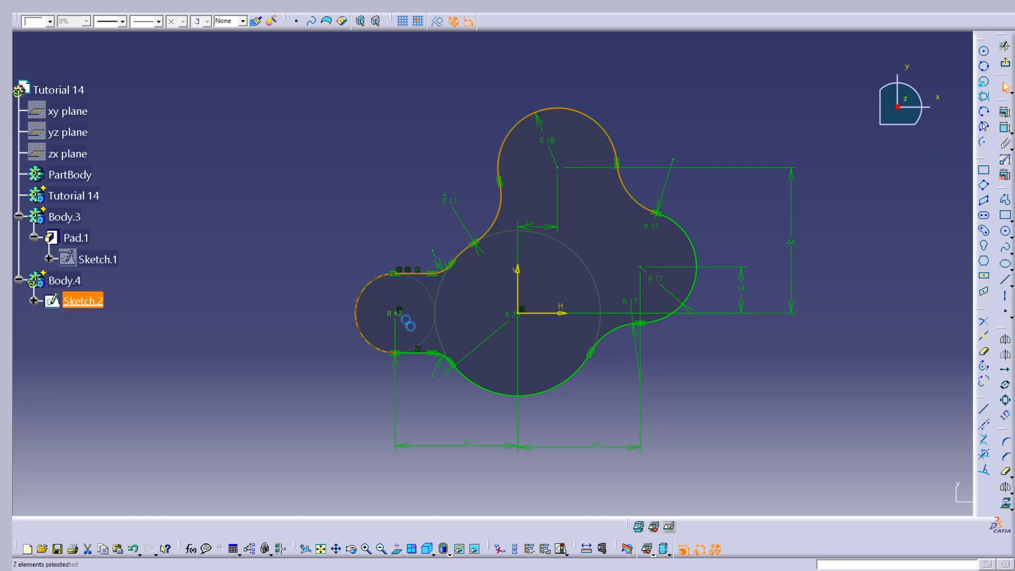
ctrl+click(452, 359)
ctrl+click(613, 333)
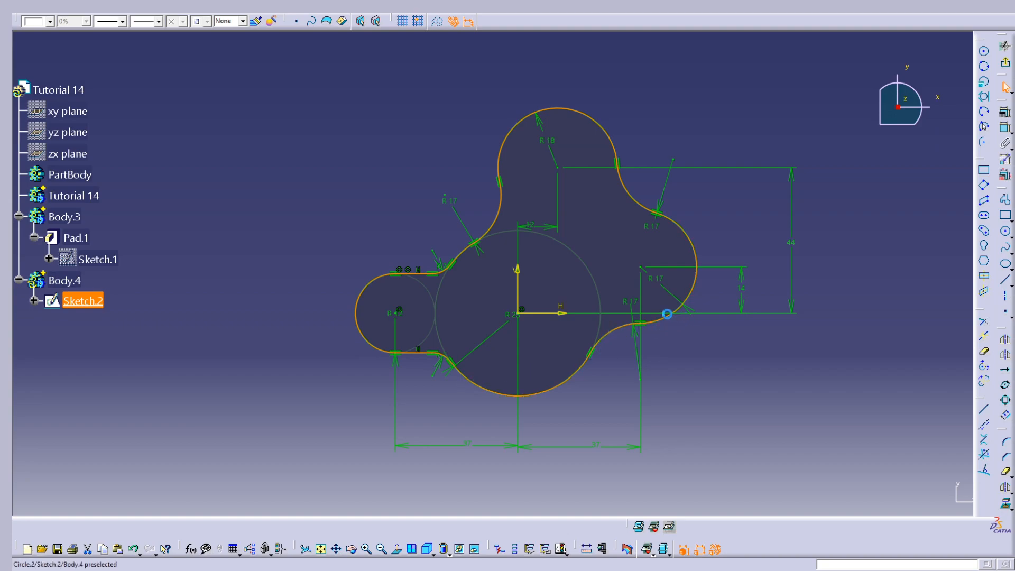
click(439, 24)
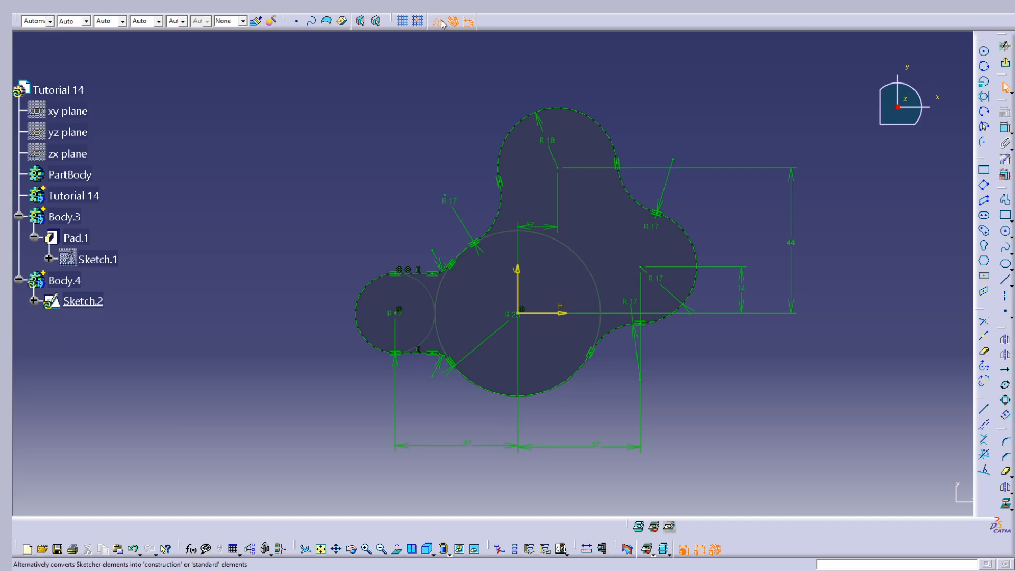
- Sketch one circle about 12.4 mm in radius in the top lobe and one about 12 mm in the right lobe
mouse_move(618, 207)
middle_down()
mouse_move(636, 197)
mouse_move(640, 148)
mouse_move(548, 272)
middle_up()
click(983, 51)
click(538, 210)
click(600, 207)
click(984, 52)
click(665, 359)
click(725, 359)
click(805, 261)
mouse_move(755, 262)
middle_down()
mouse_move(754, 178)
mouse_move(757, 198)
middle_up()
middle_drag(728, 231, 639, 430)
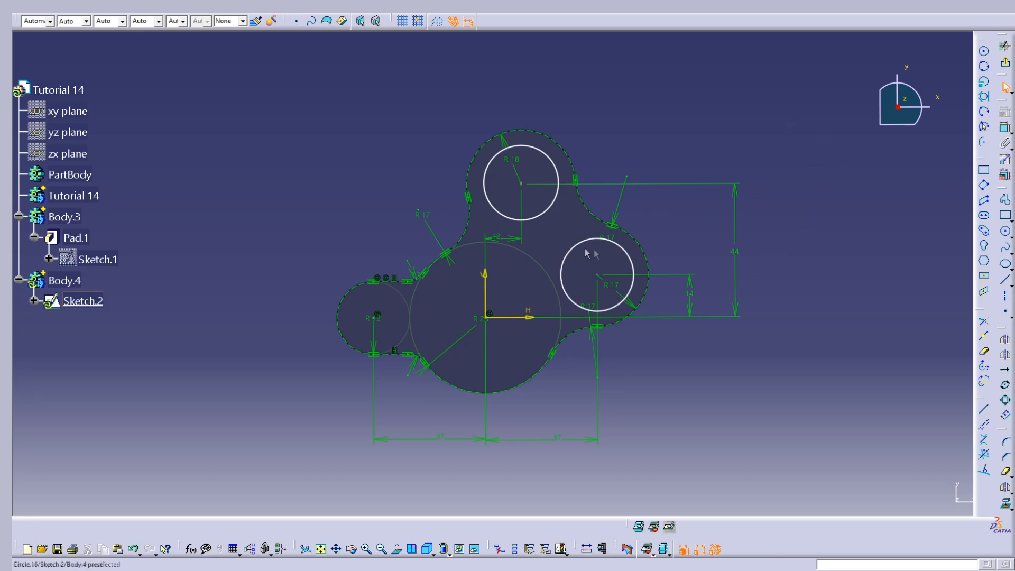
- Dimension the radii of the circles in the top and right lobes, placing each dimension outside the profile
click(1006, 128)
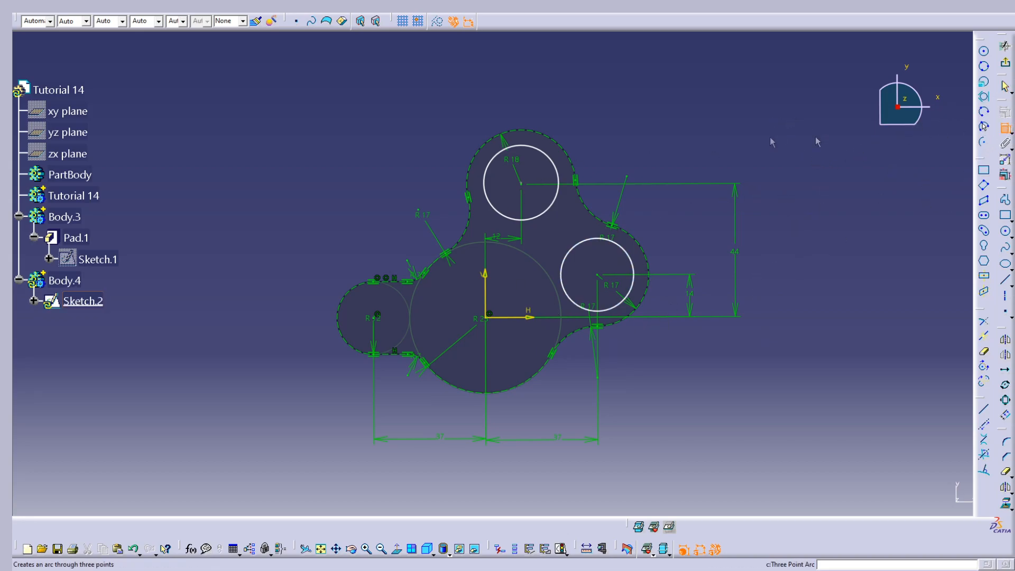
mouse_move(646, 43)
middle_down()
mouse_move(639, 122)
mouse_move(629, 79)
middle_up()
click(555, 226)
click(634, 165)
click(674, 365)
click(730, 335)
mouse_move(730, 335)
middle_down()
mouse_move(721, 226)
mouse_move(688, 126)
middle_up()
key(Escape)
mouse_move(517, 128)
middle_down()
mouse_move(566, 239)
mouse_move(689, 142)
mouse_move(611, 151)
mouse_move(605, 223)
middle_up()
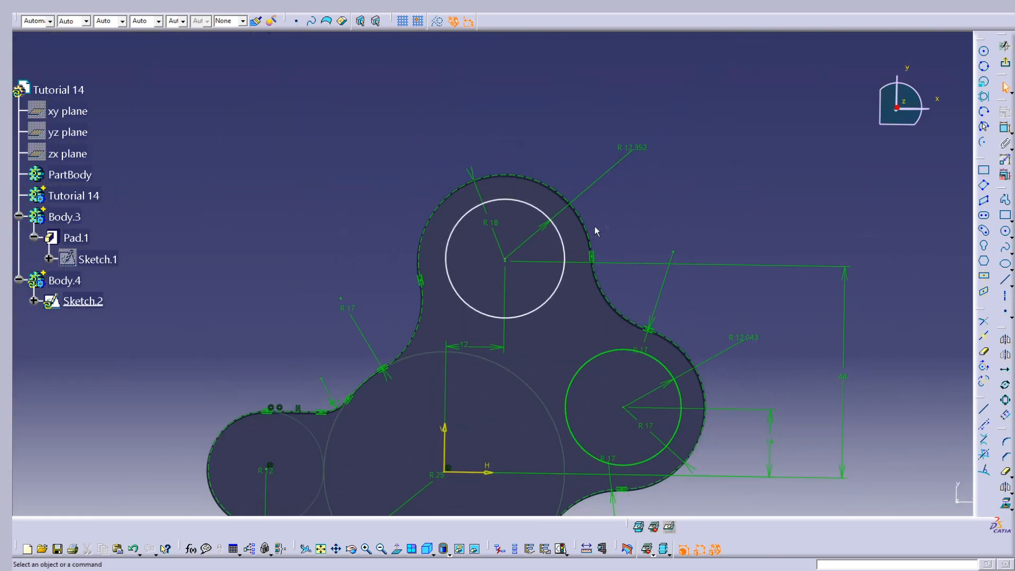
- Delete the top lobe's inner circle and redraw it about 12.5 mm in radius on the R18 arc's center point
click(561, 232)
key(Delete)
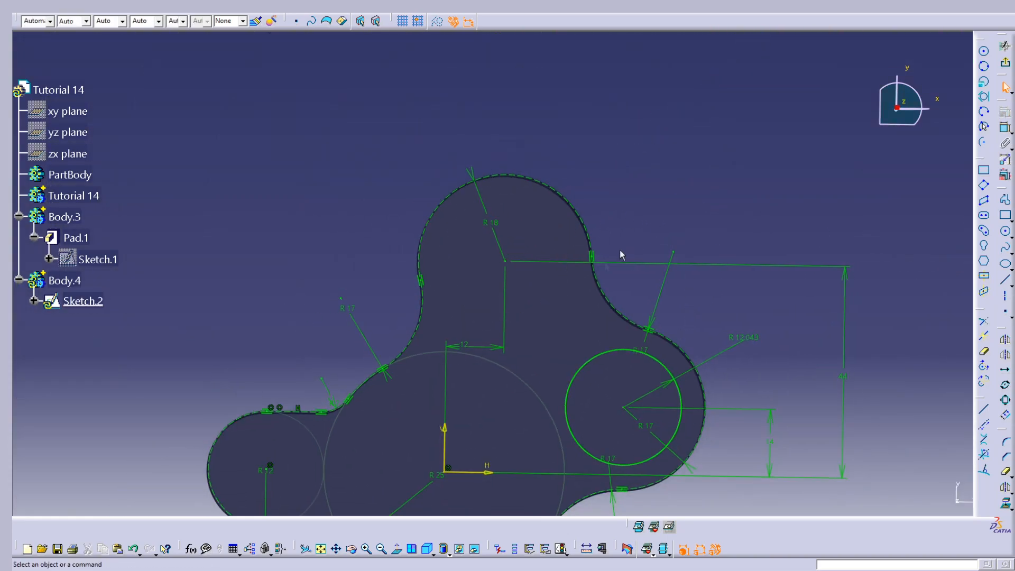
click(1006, 231)
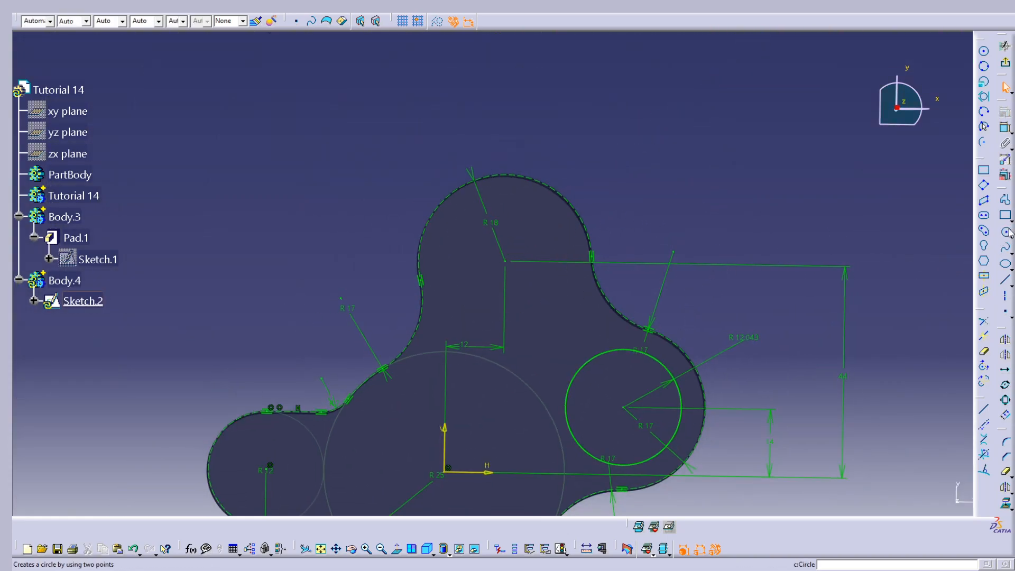
click(505, 261)
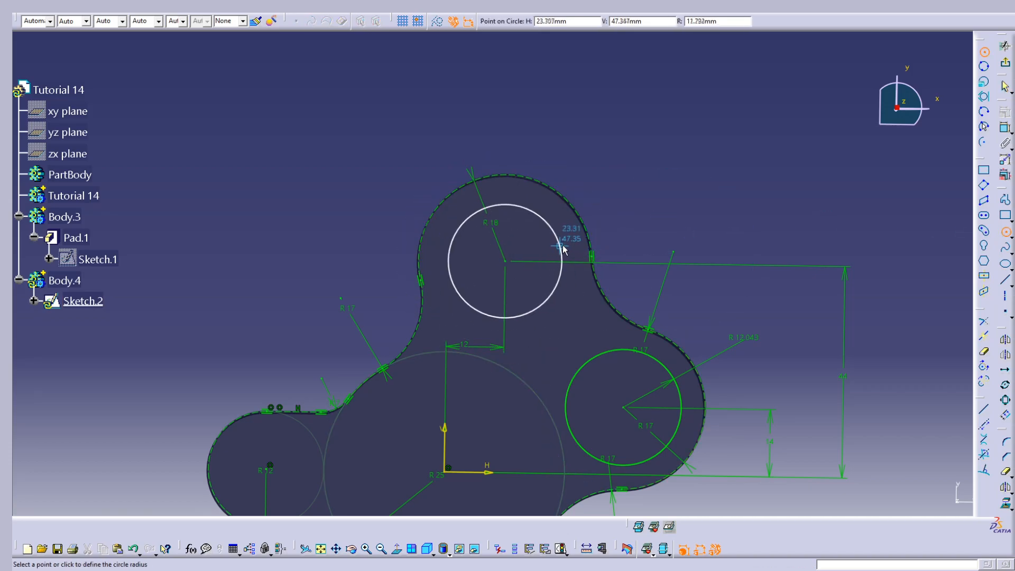
click(559, 236)
click(650, 218)
- Dimension the top lobe's inner circle as a diameter and set it to 17 mm
click(1005, 130)
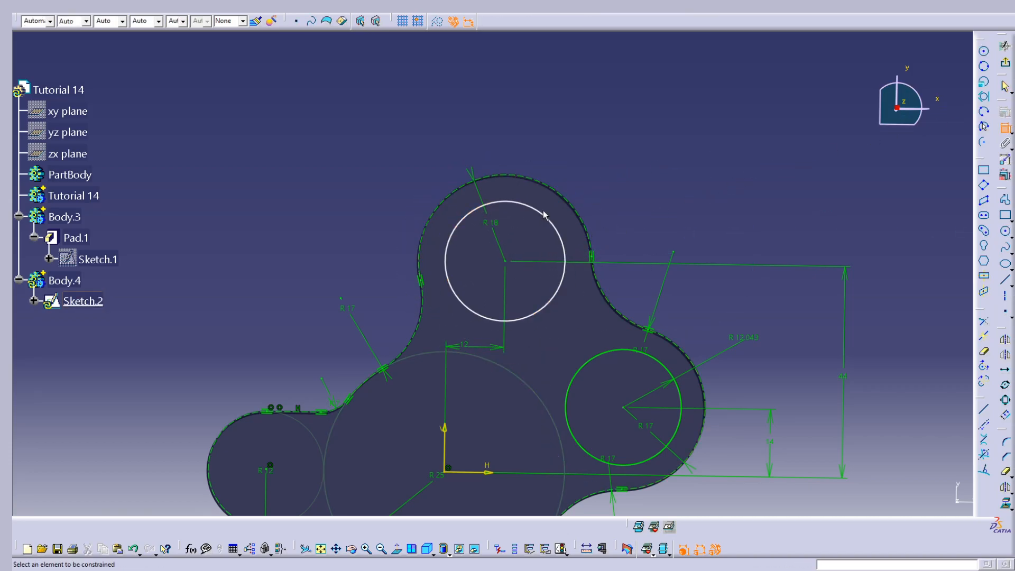
click(548, 219)
double_click(636, 162)
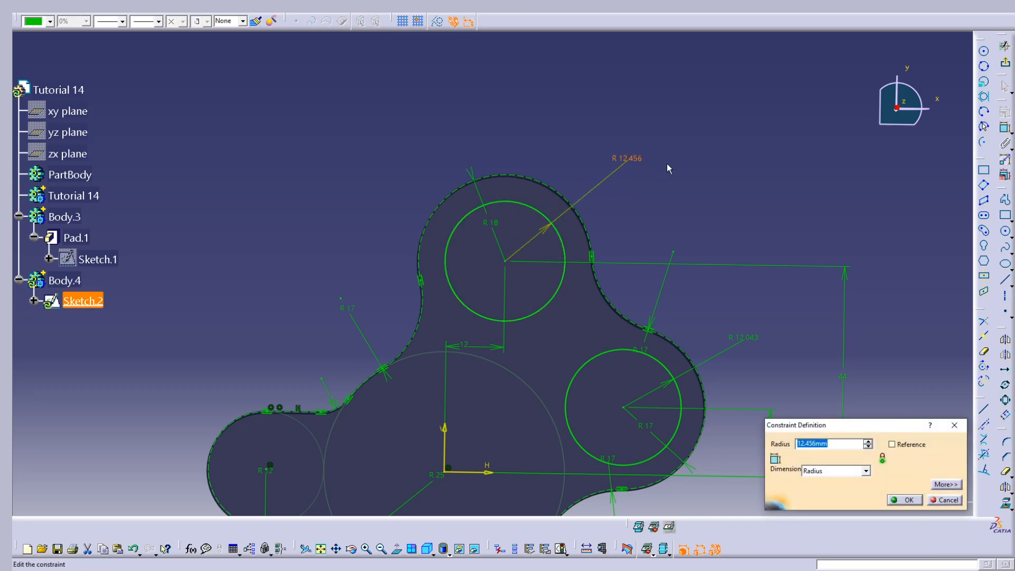
click(825, 471)
click(825, 485)
drag(834, 443, 793, 442)
text(17)
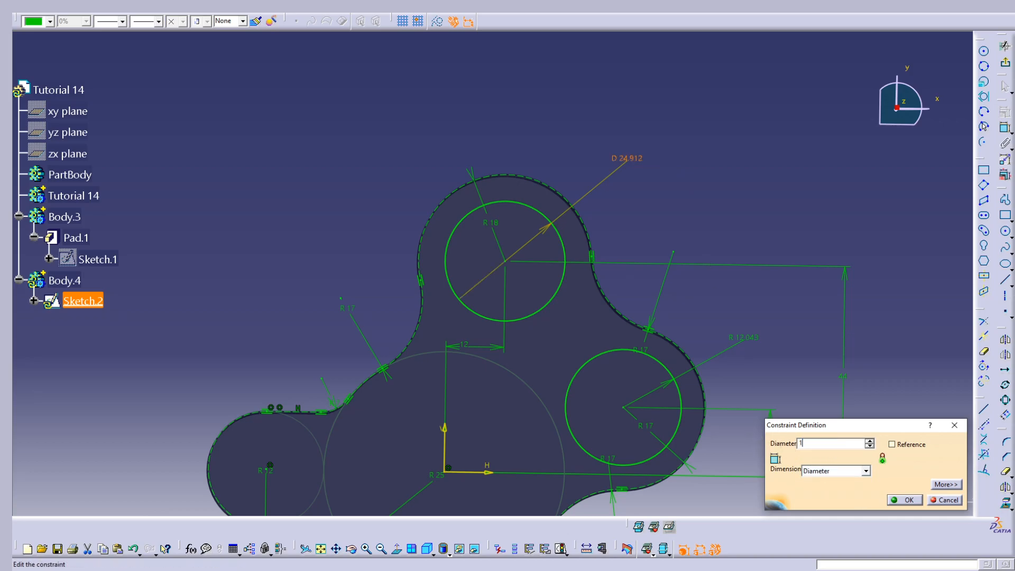
key(Return)
click(673, 427)
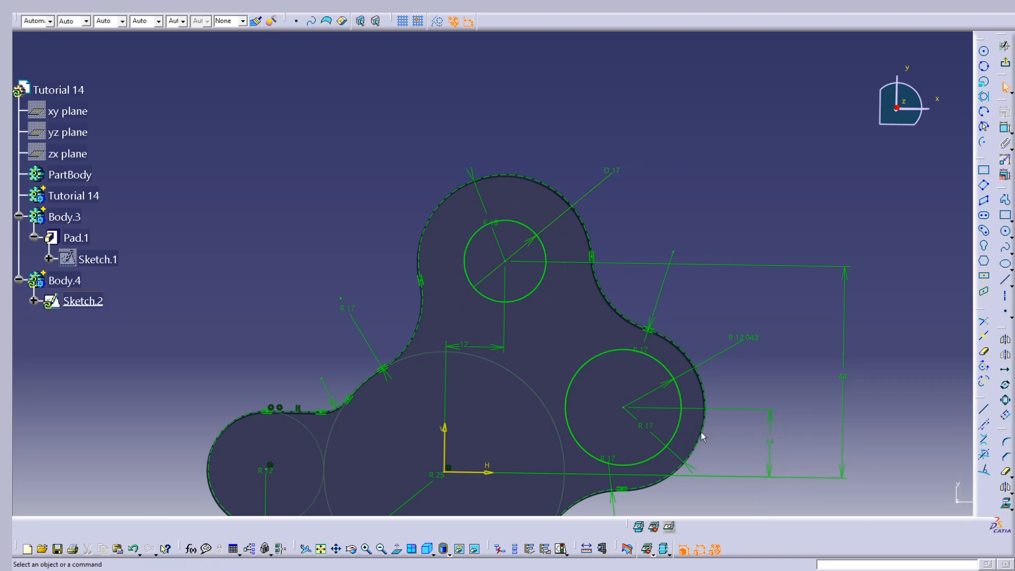
- Change the right lobe circle's radius dimension to a diameter and set it to 17 mm
double_click(738, 339)
click(835, 470)
click(817, 490)
drag(833, 444, 793, 443)
text(17mm)
key(Return)
click(592, 357)
- Sketch a circle centered on the sketch origin, inside the R25 construction circle
mouse_move(592, 357)
middle_down()
mouse_move(589, 279)
mouse_move(535, 430)
middle_up()
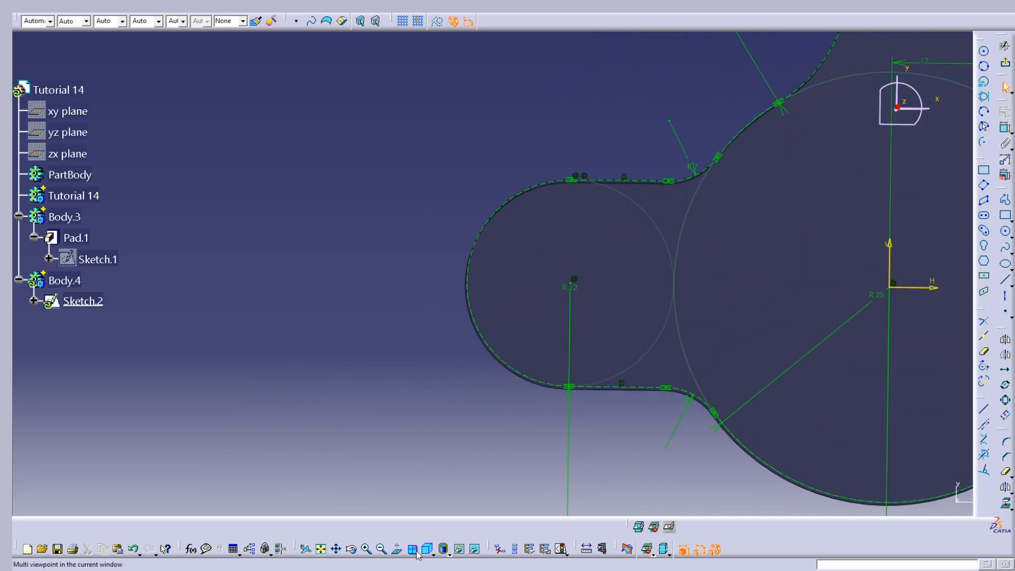
mouse_move(693, 374)
middle_down()
mouse_move(544, 403)
mouse_move(575, 400)
middle_up()
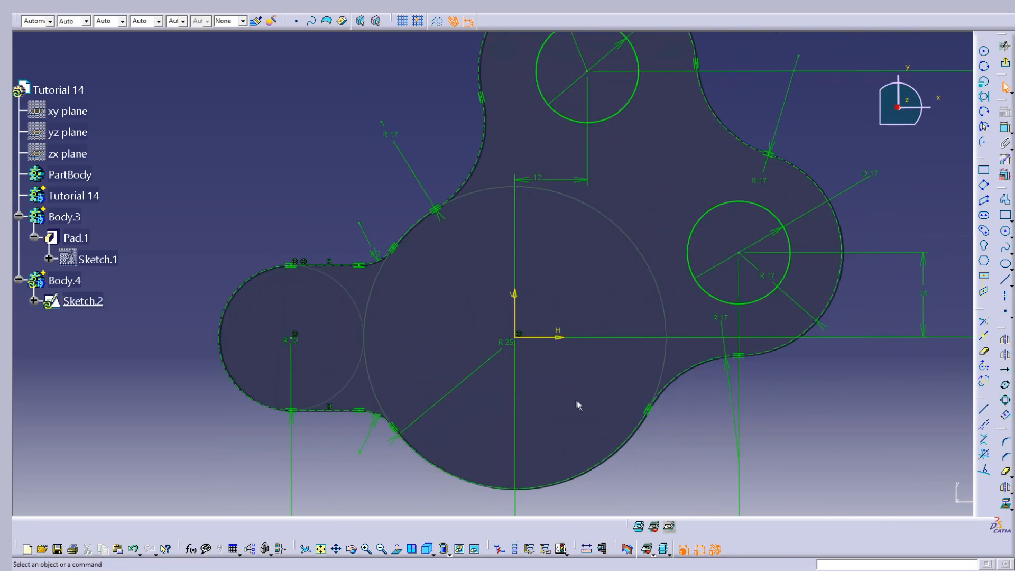
click(1005, 236)
click(516, 337)
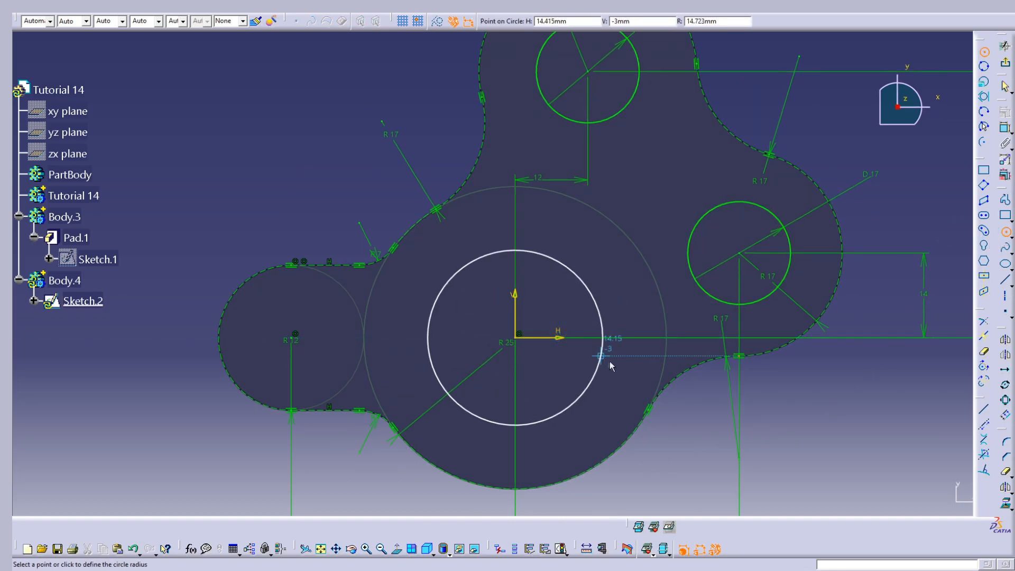
click(617, 360)
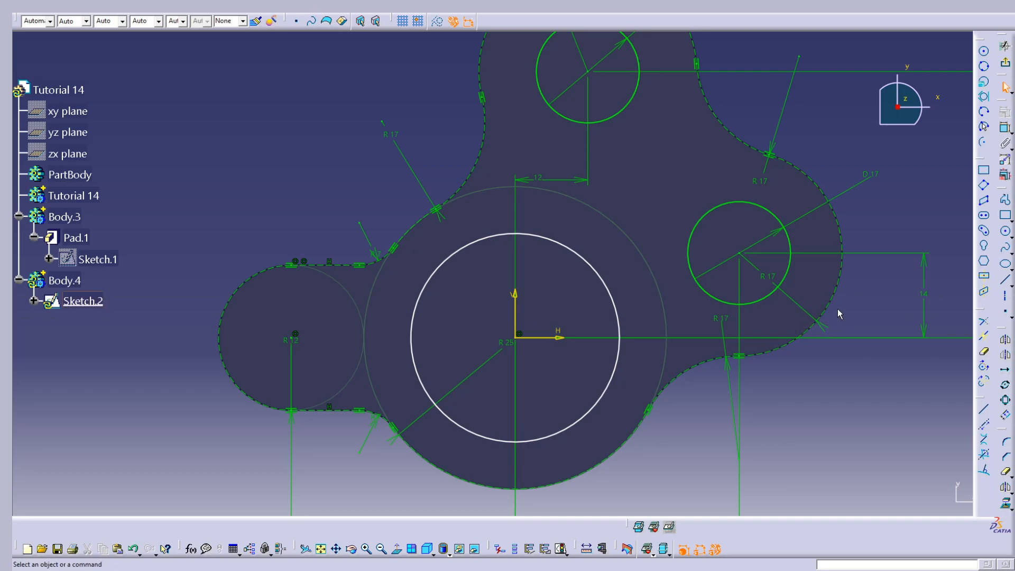
- Dimension the origin-centered circle's diameter and set it to 32 mm
click(1005, 128)
click(584, 260)
click(613, 238)
double_click(622, 234)
text(32)
key(Tab)
key(Return)
click(679, 391)
- Sketch a circle about 4.2 mm in radius on the center of the left lobe's R12 arc
mouse_move(473, 305)
middle_down()
mouse_move(674, 267)
mouse_move(707, 222)
middle_up()
click(719, 252)
mouse_move(619, 243)
middle_down()
mouse_move(549, 247)
mouse_move(565, 197)
middle_up()
click(555, 229)
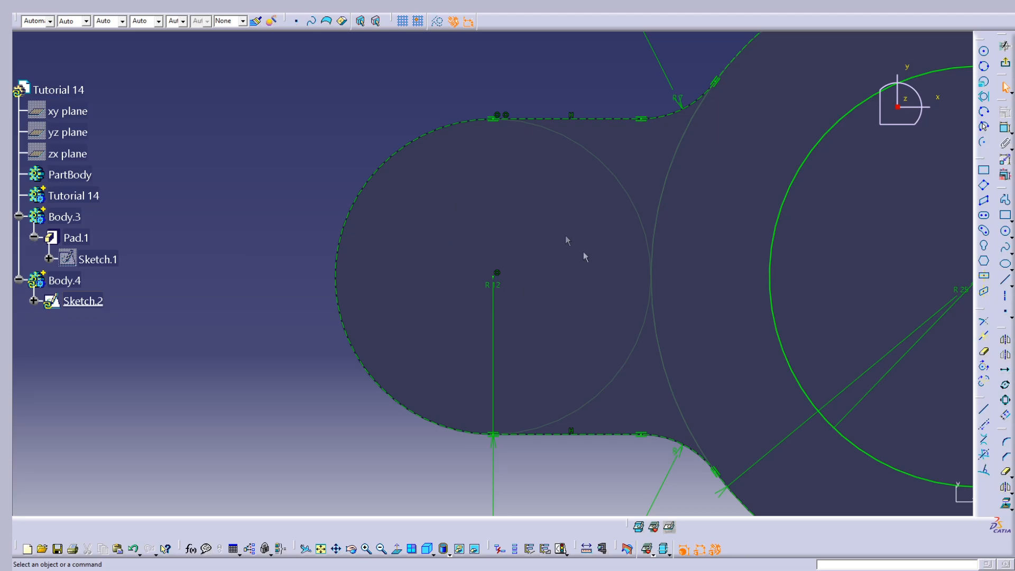
click(616, 211)
middle_drag(619, 213, 624, 228)
click(1006, 232)
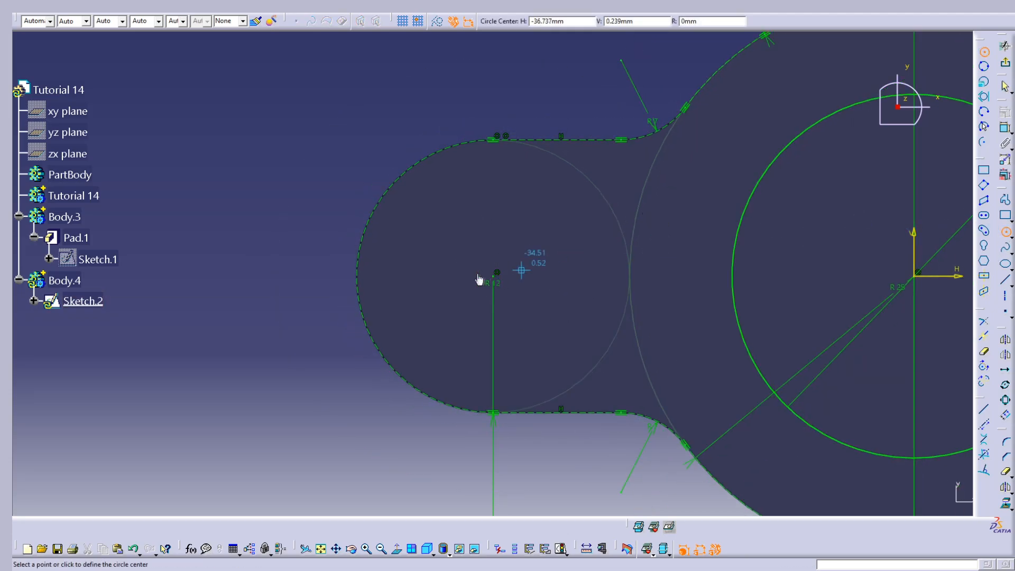
click(494, 277)
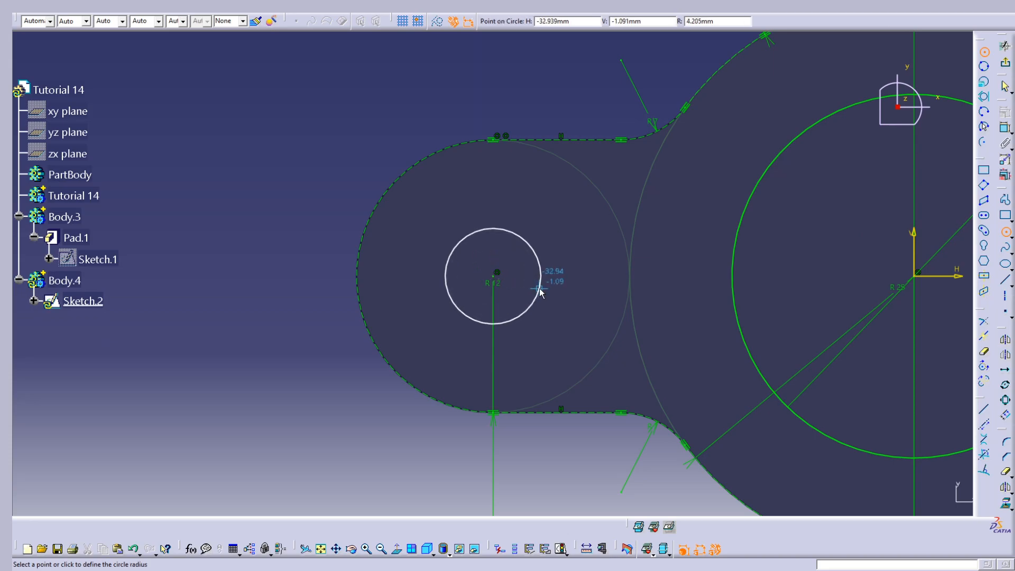
click(539, 285)
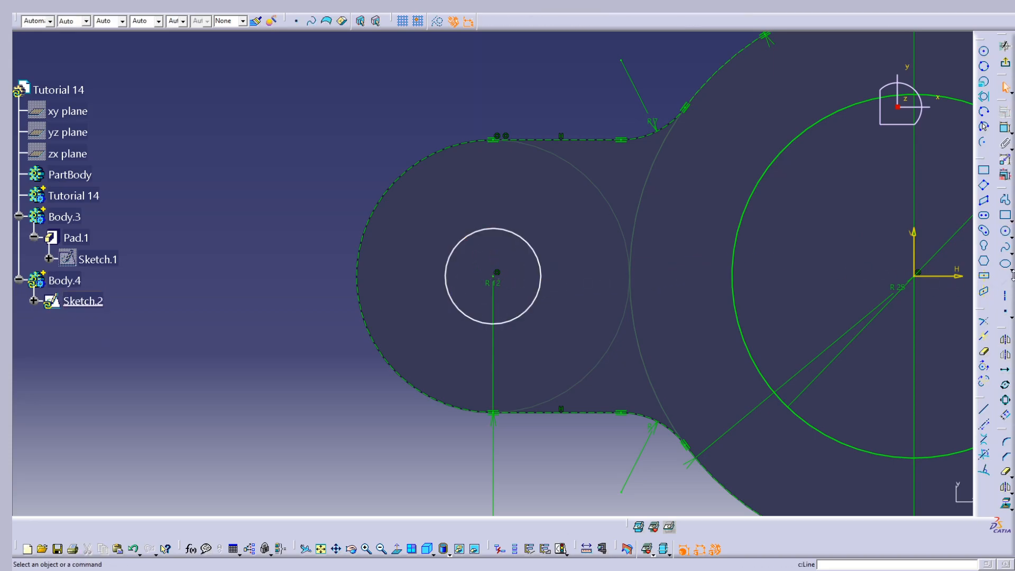
- Sketch a second, smaller circle centered at H -25 mm, V 0 mm, where the left lobe circle meets the R25 construction circle
click(1005, 233)
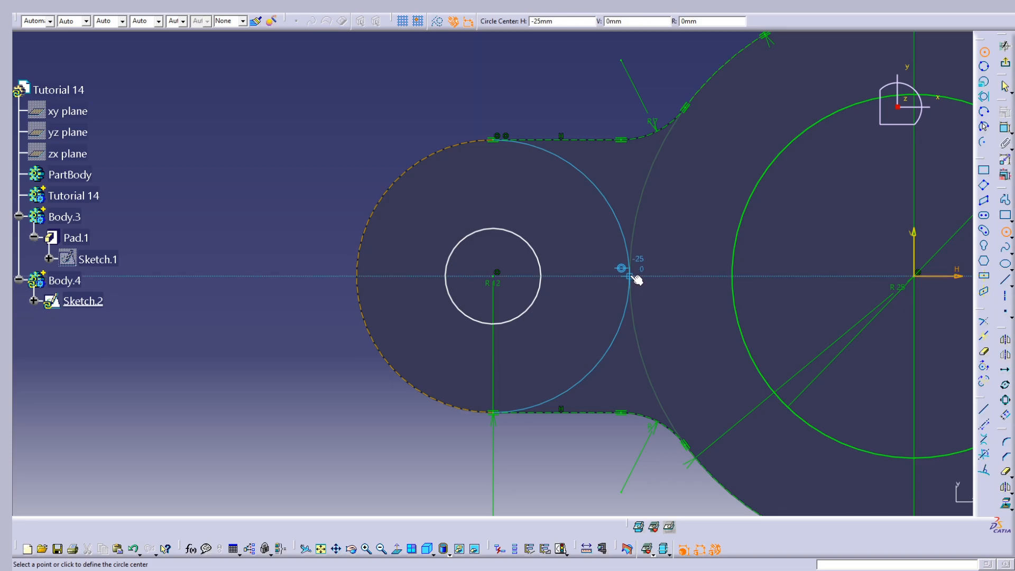
click(628, 280)
click(670, 276)
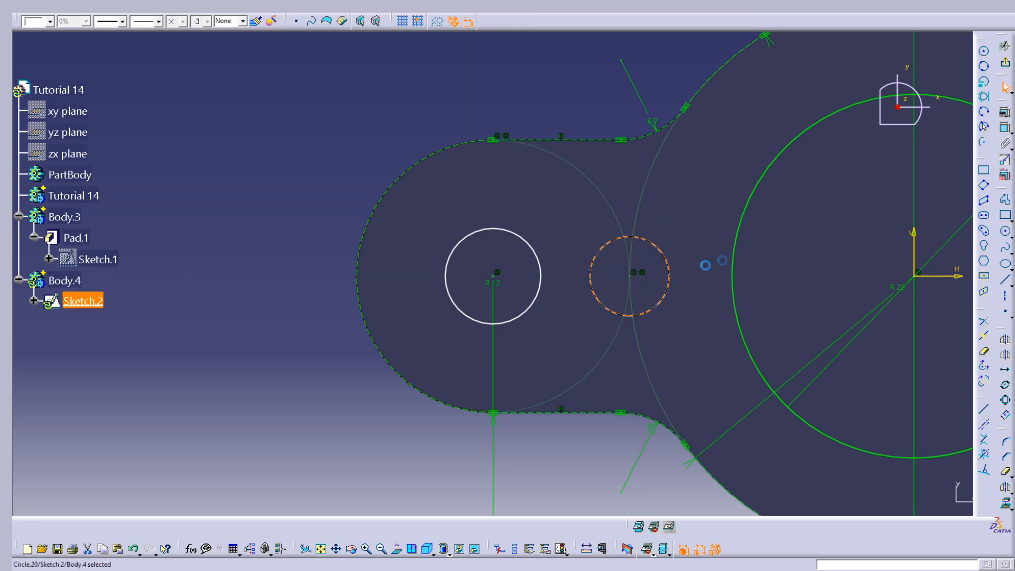
- Draw two lines joining the small circles in the left lobe, one along their upper edges and one along their lower edges
click(1005, 280)
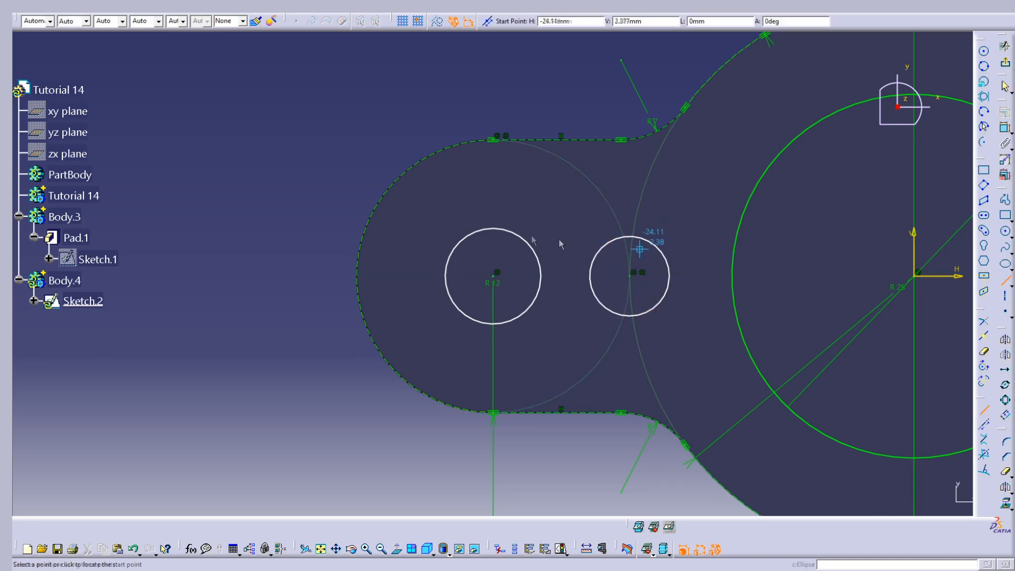
click(499, 231)
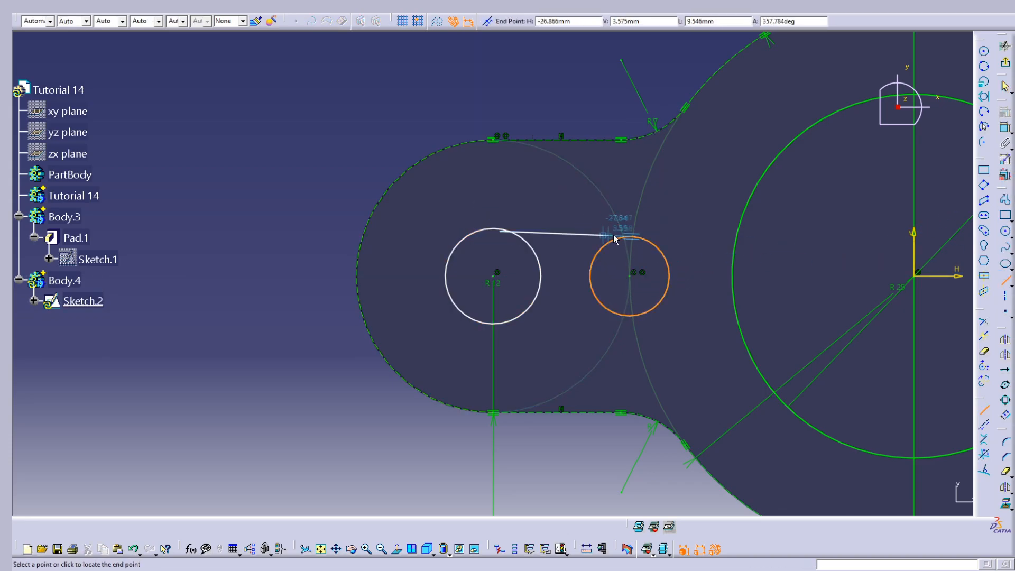
click(647, 239)
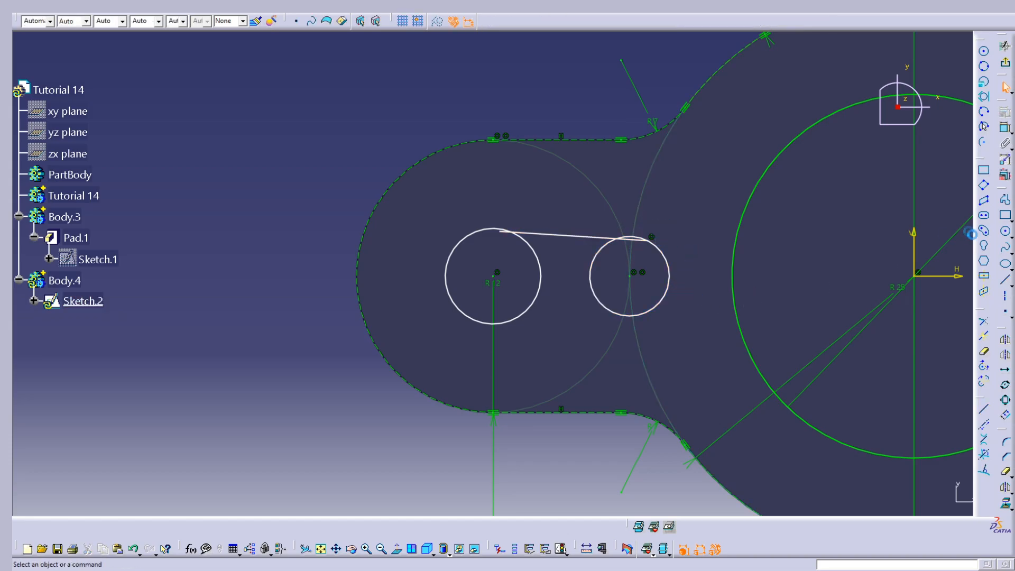
click(1005, 281)
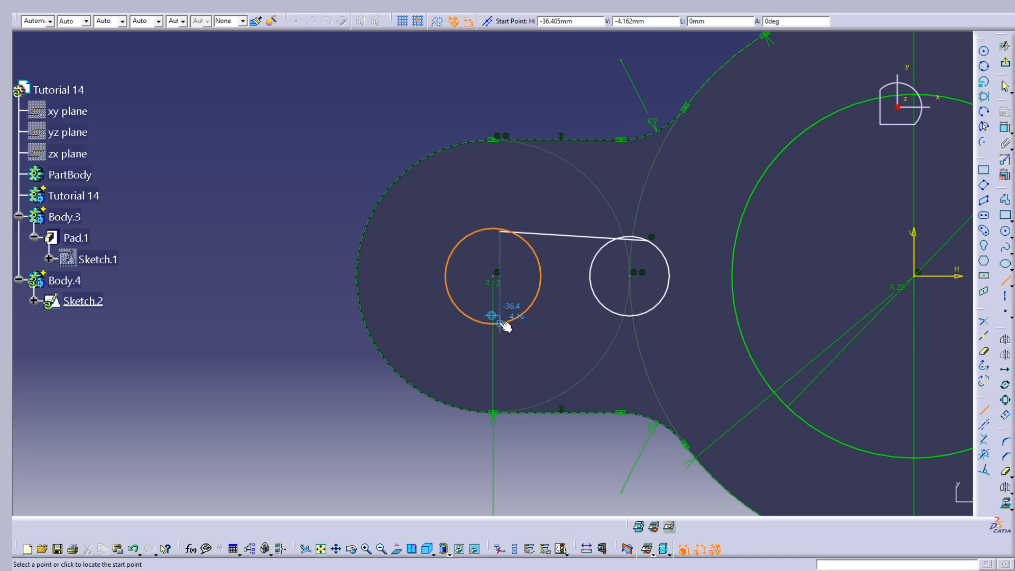
click(503, 326)
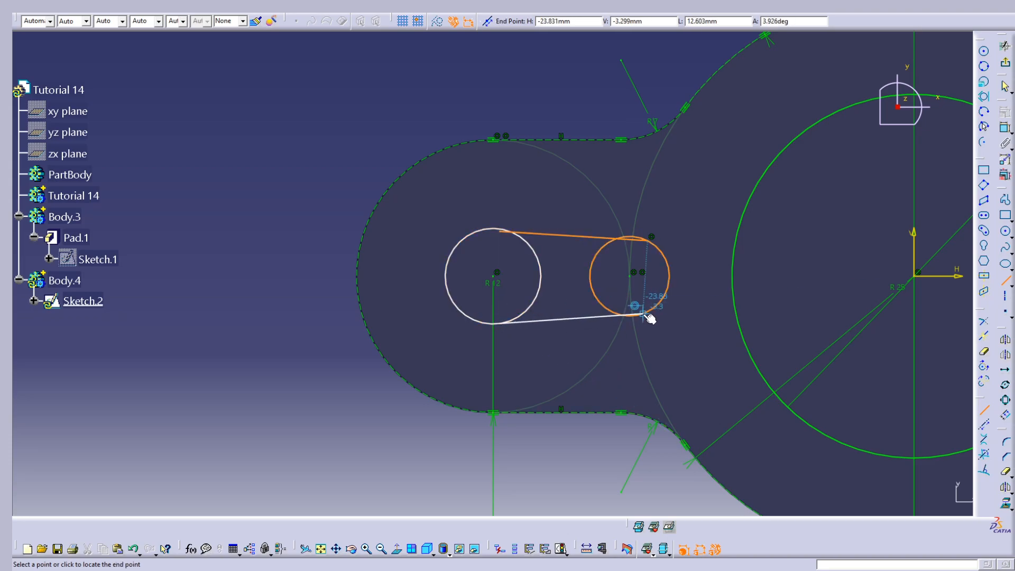
click(649, 318)
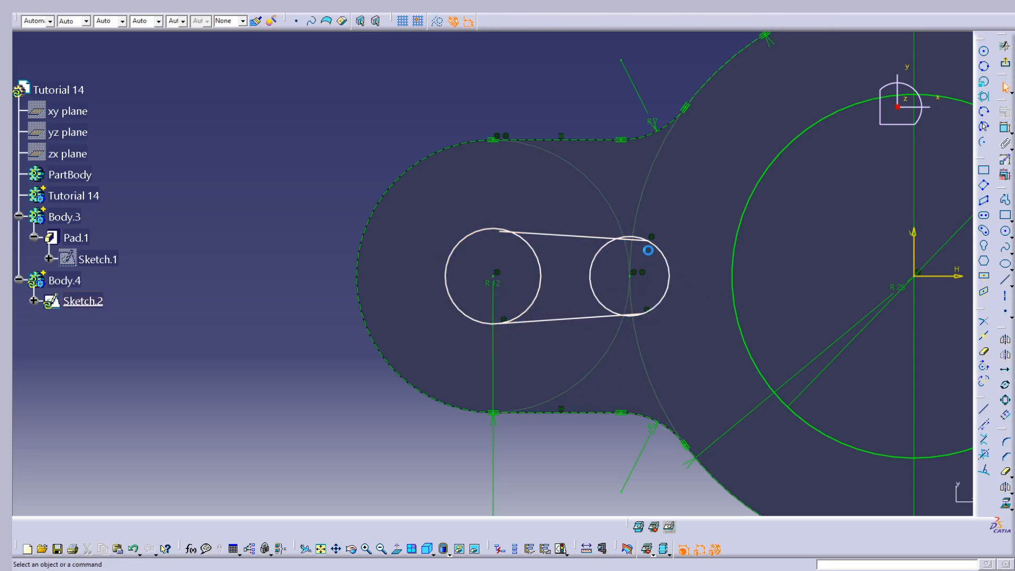
click(525, 231)
middle_drag(533, 224, 473, 201)
scroll(472, 201, up, 1)
click(472, 201)
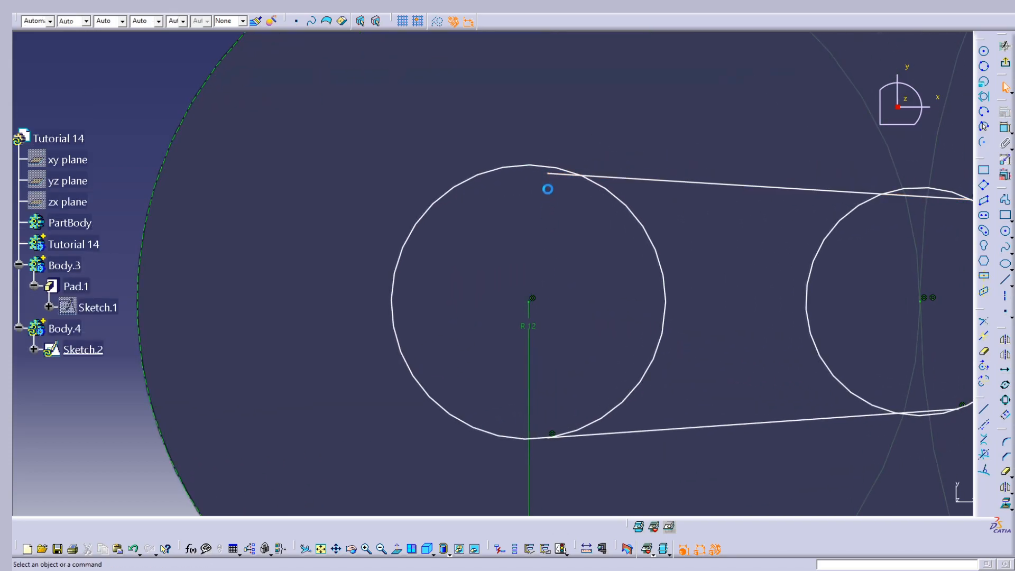
click(549, 174)
mouse_move(613, 192)
middle_down()
mouse_move(487, 220)
mouse_move(508, 186)
mouse_move(527, 189)
mouse_move(528, 199)
middle_up()
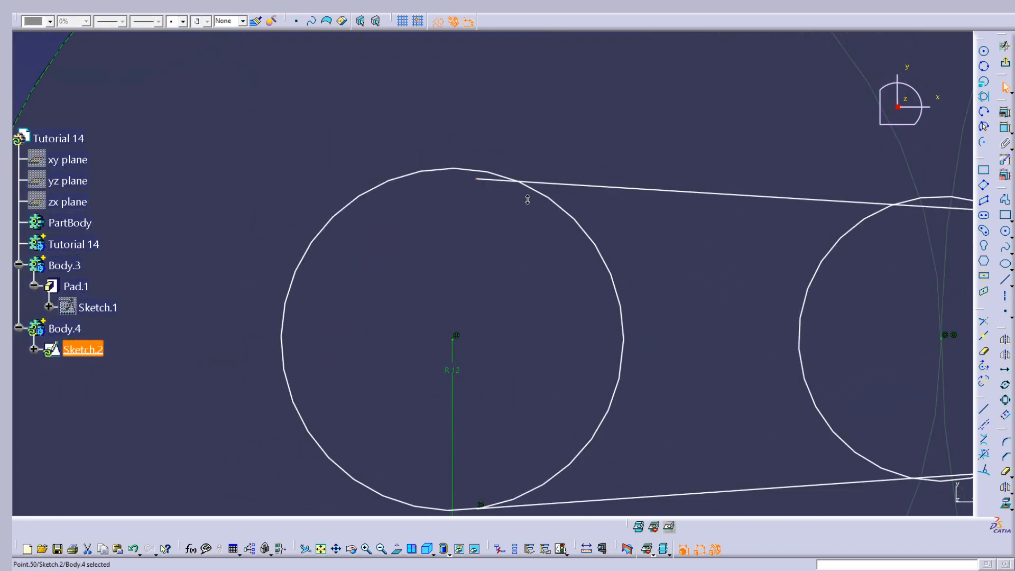
click(636, 223)
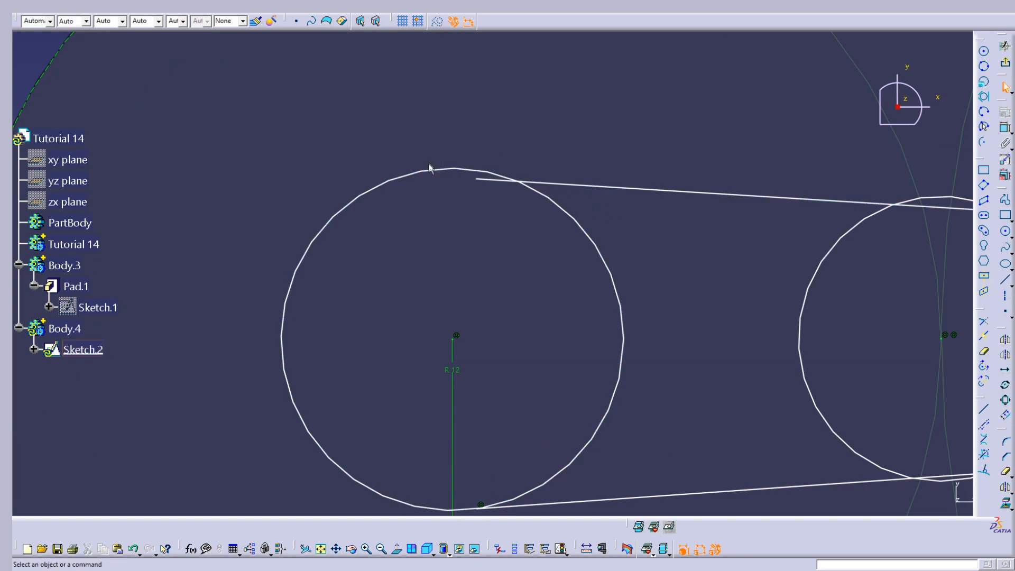
click(475, 182)
ctrl+click(447, 174)
click(983, 140)
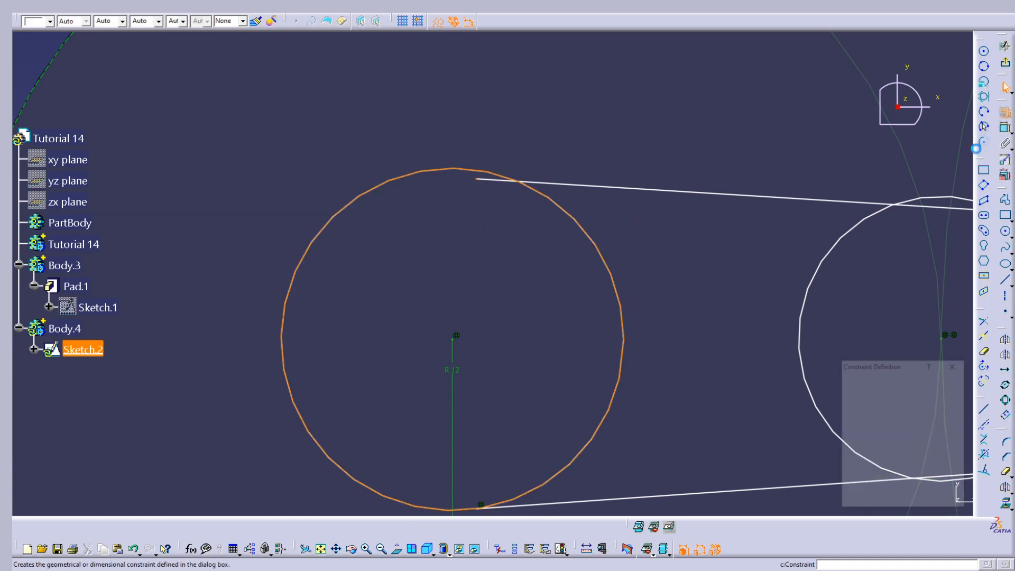
click(933, 396)
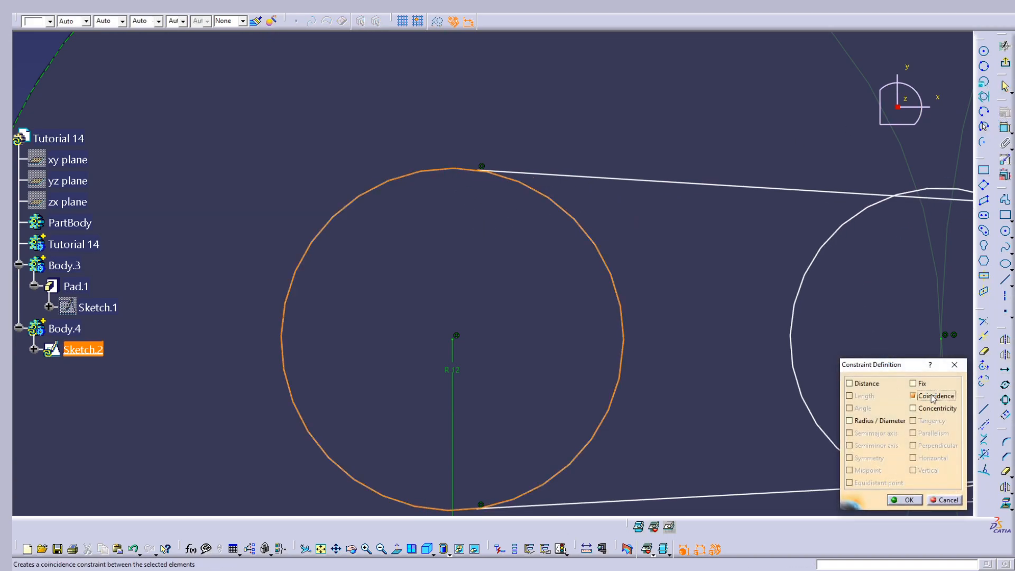
click(947, 501)
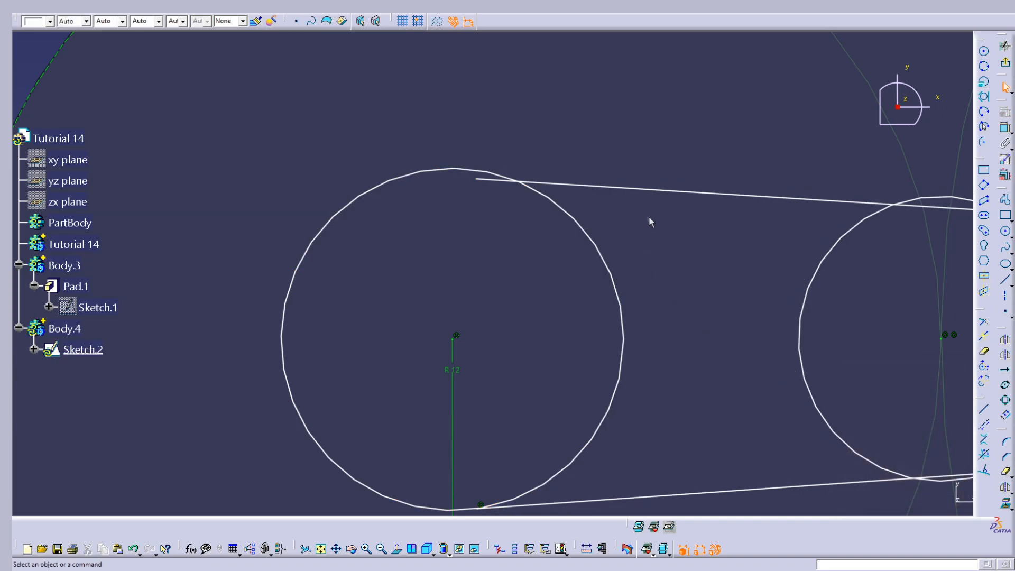
- Trim the left small circle with the upper and lower lines, keeping only its outer left arc
click(983, 323)
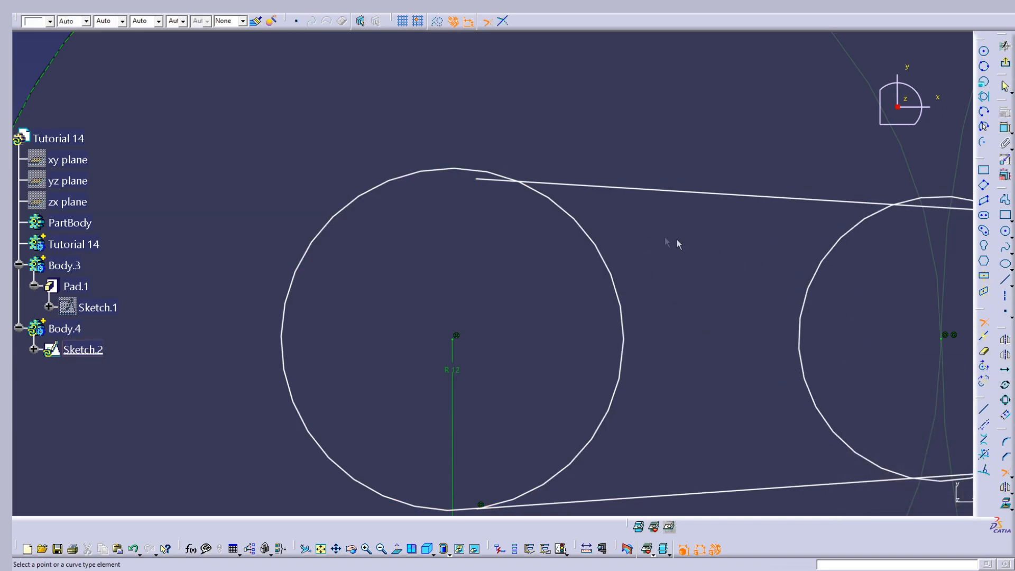
click(608, 186)
click(376, 189)
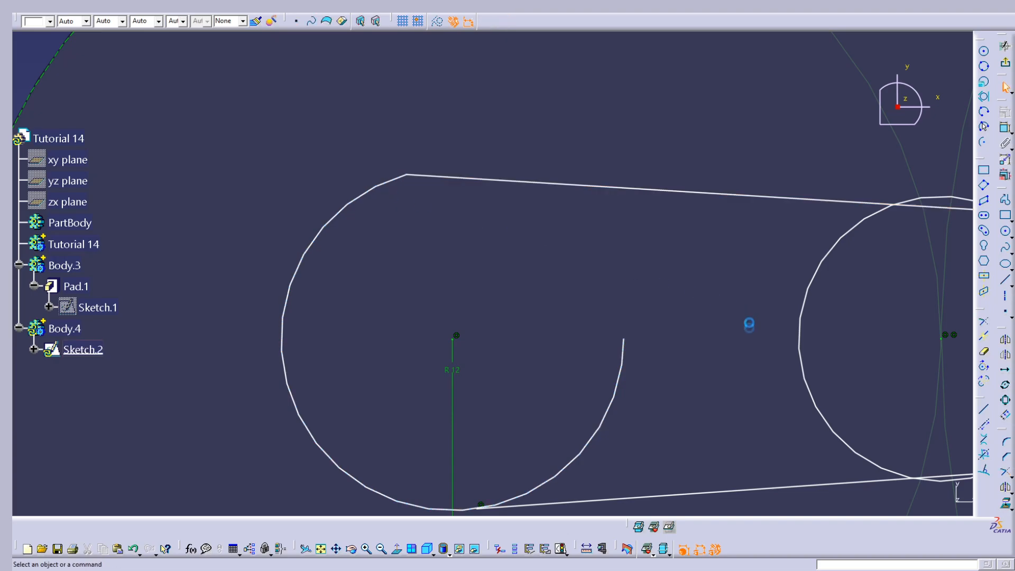
click(984, 324)
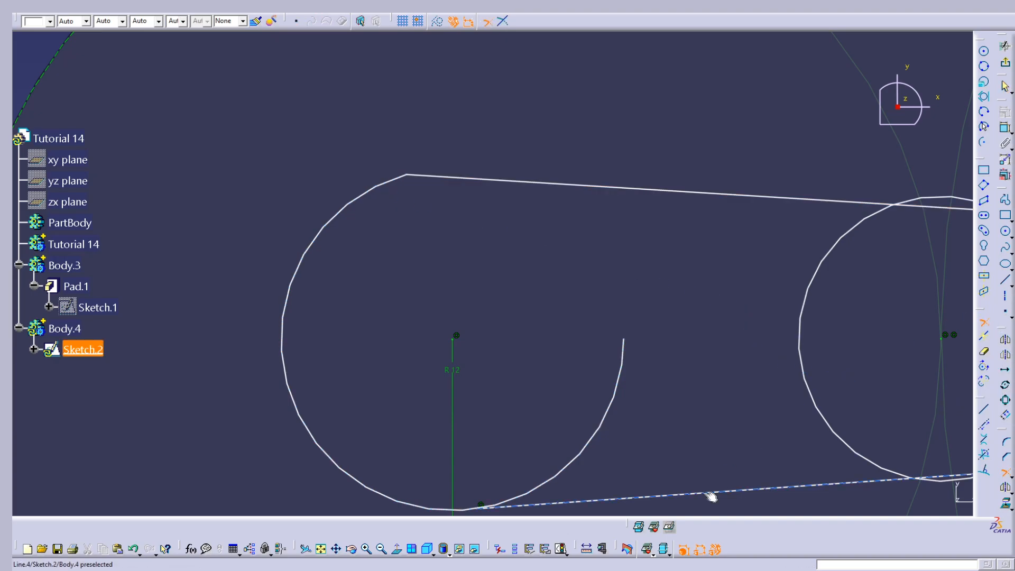
click(692, 494)
click(333, 458)
- Trim the right small circle with the upper and lower lines to close the slot outline with its outer right arc
mouse_move(573, 322)
middle_down()
mouse_move(457, 242)
mouse_move(476, 259)
middle_up()
middle_drag(498, 206, 443, 244)
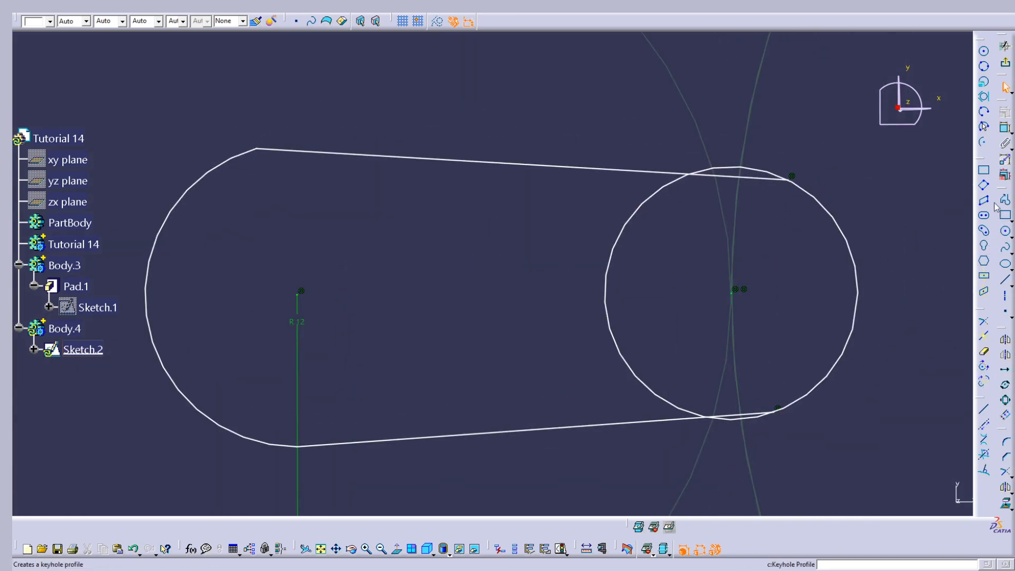
click(985, 324)
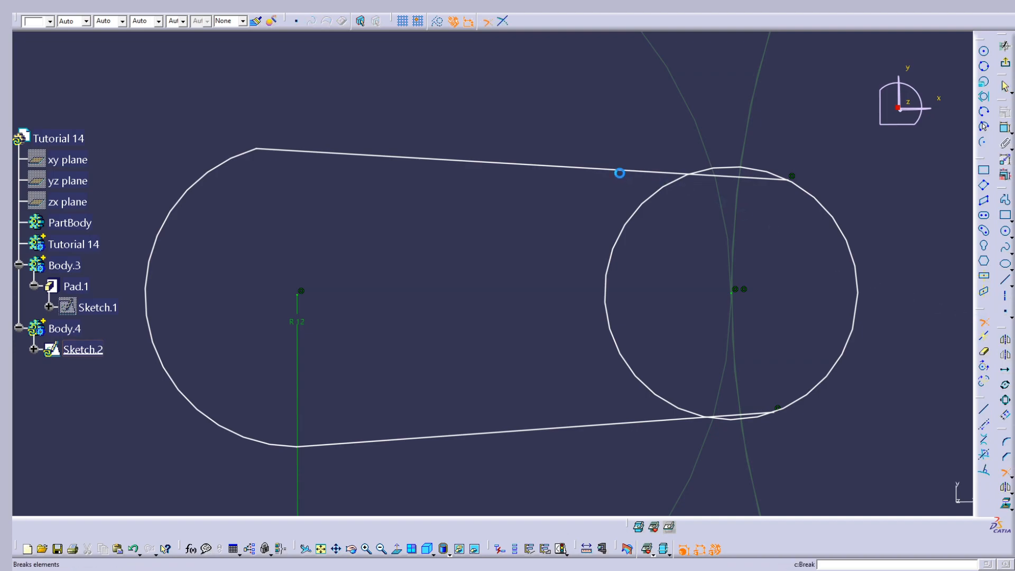
click(629, 171)
click(820, 204)
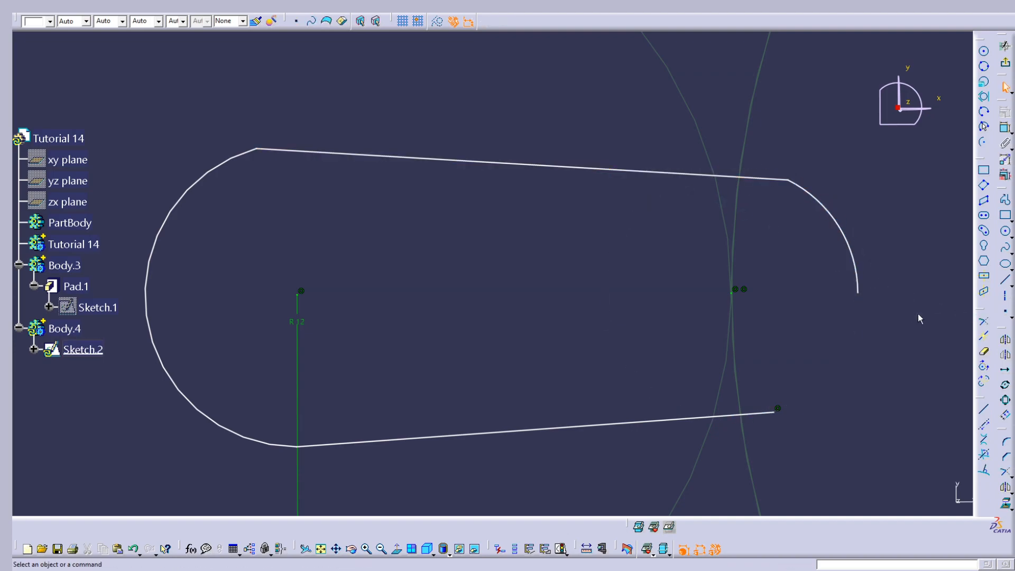
click(985, 323)
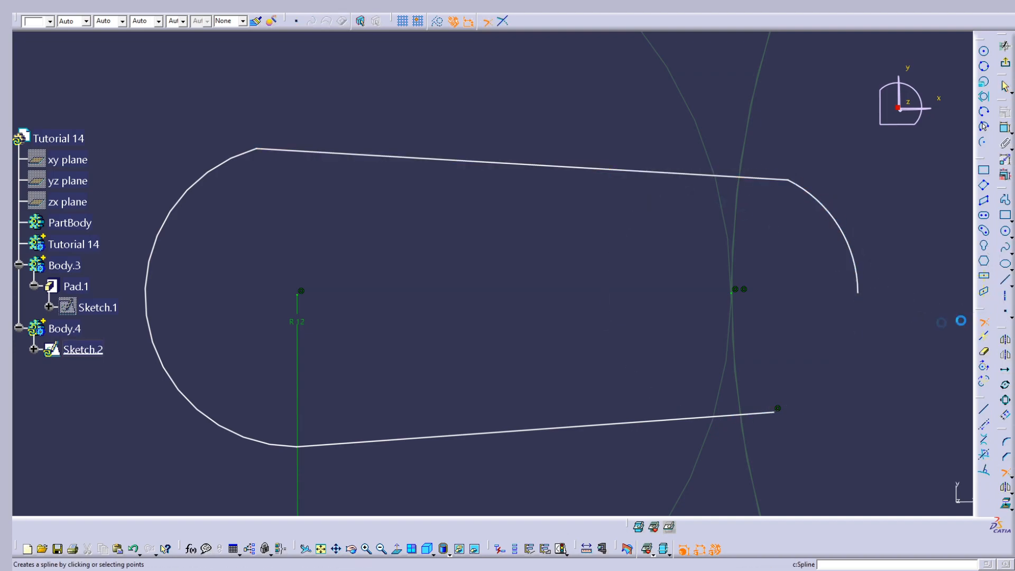
click(649, 428)
click(849, 239)
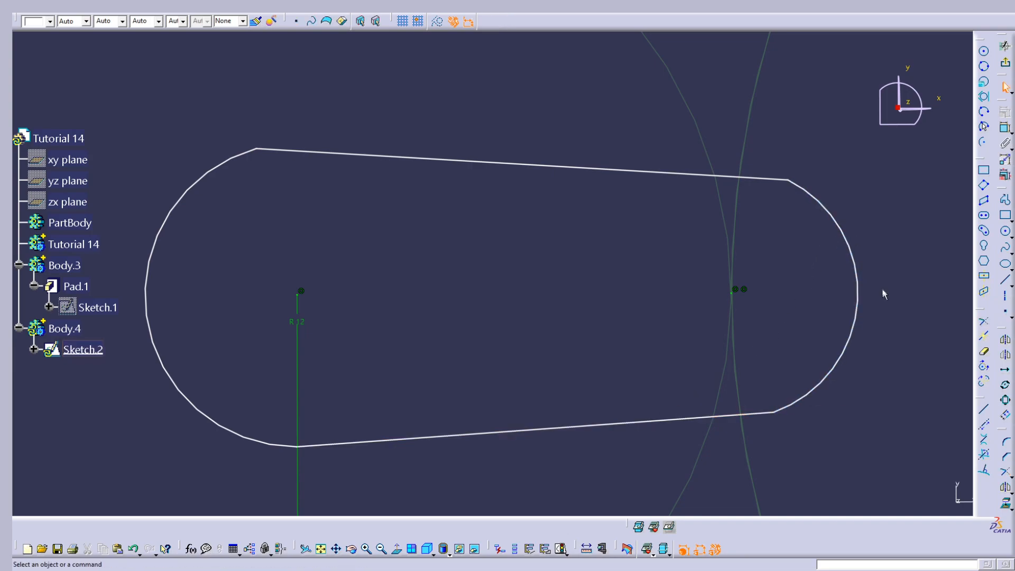
- Constrain the slot's right arc to be tangent to both the upper and lower lines
click(758, 178)
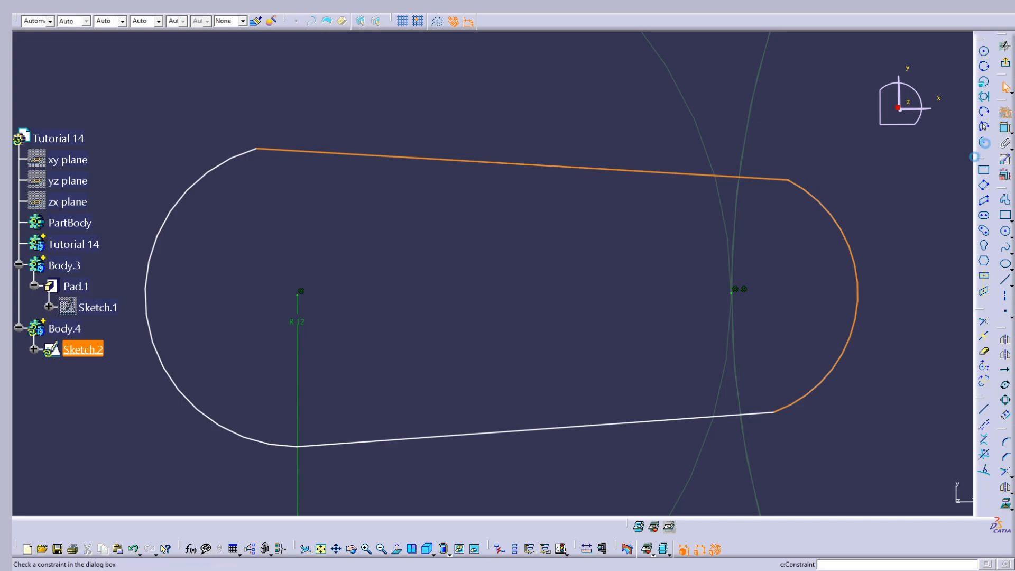
click(1005, 112)
click(926, 421)
click(906, 498)
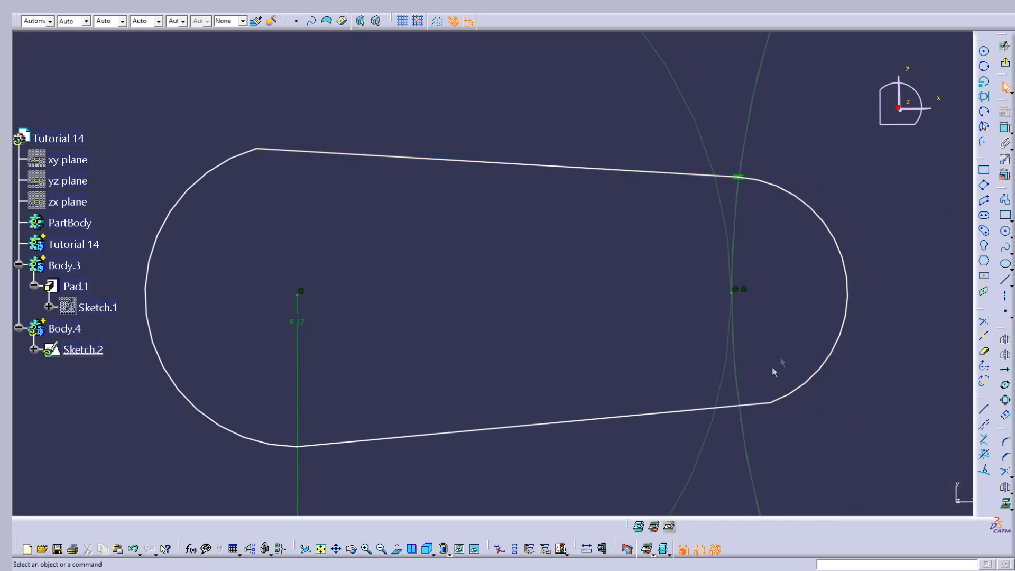
click(755, 406)
click(1005, 112)
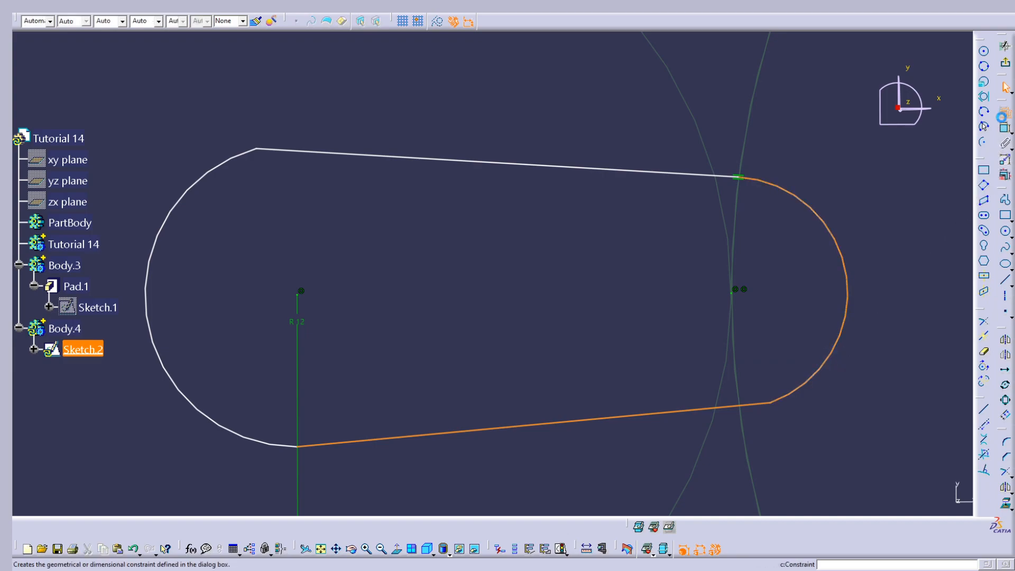
click(929, 419)
click(906, 500)
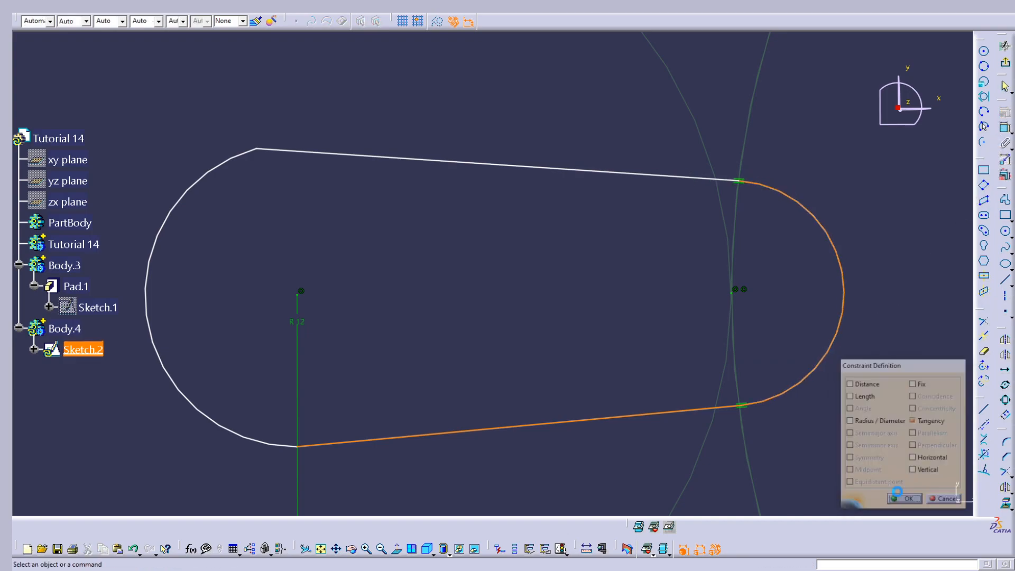
- Constrain the slot's left arc to be tangent to both the lower and upper lines
click(335, 443)
ctrl+click(230, 432)
click(1005, 113)
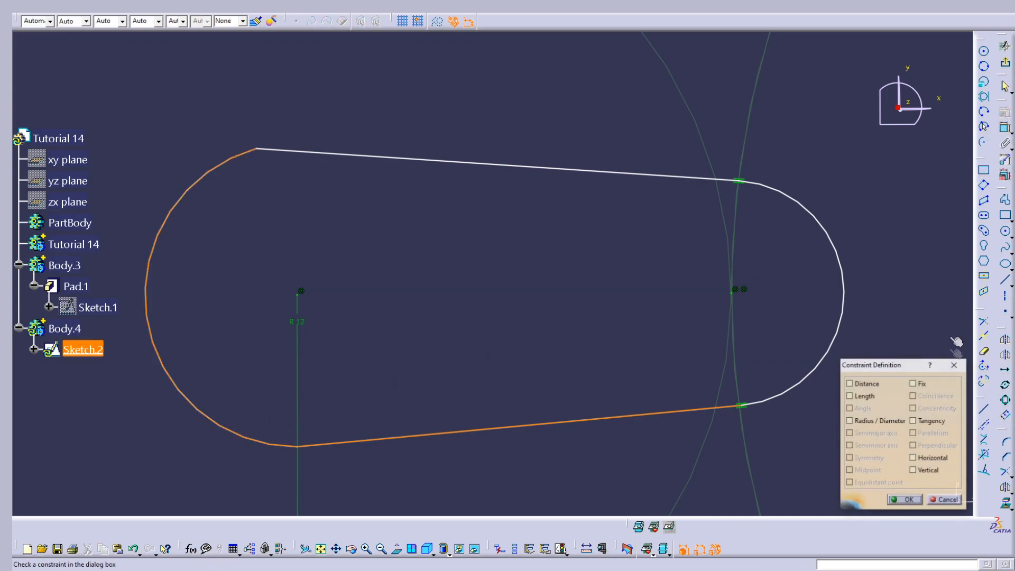
click(929, 419)
click(906, 500)
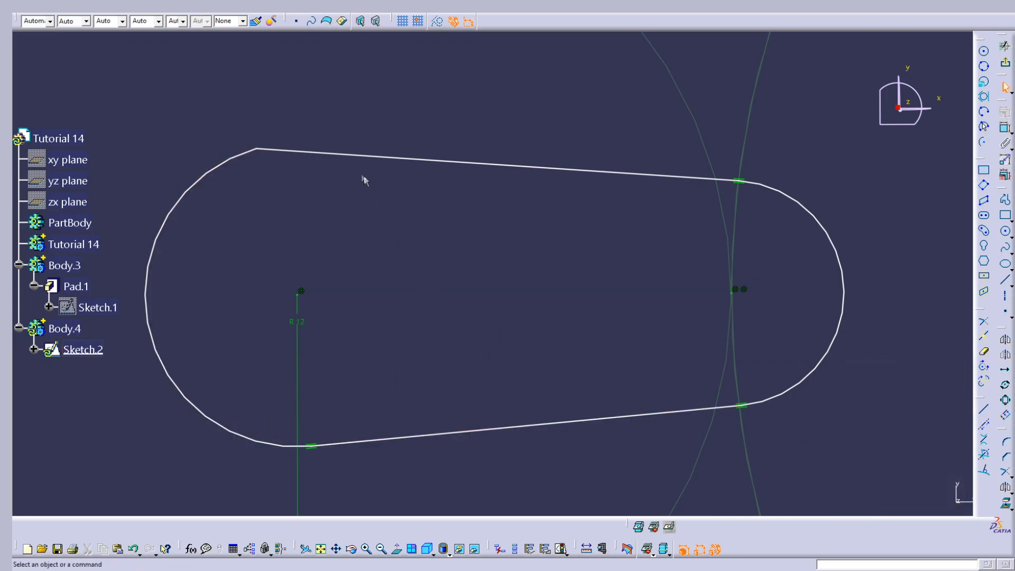
click(376, 157)
ctrl+click(229, 160)
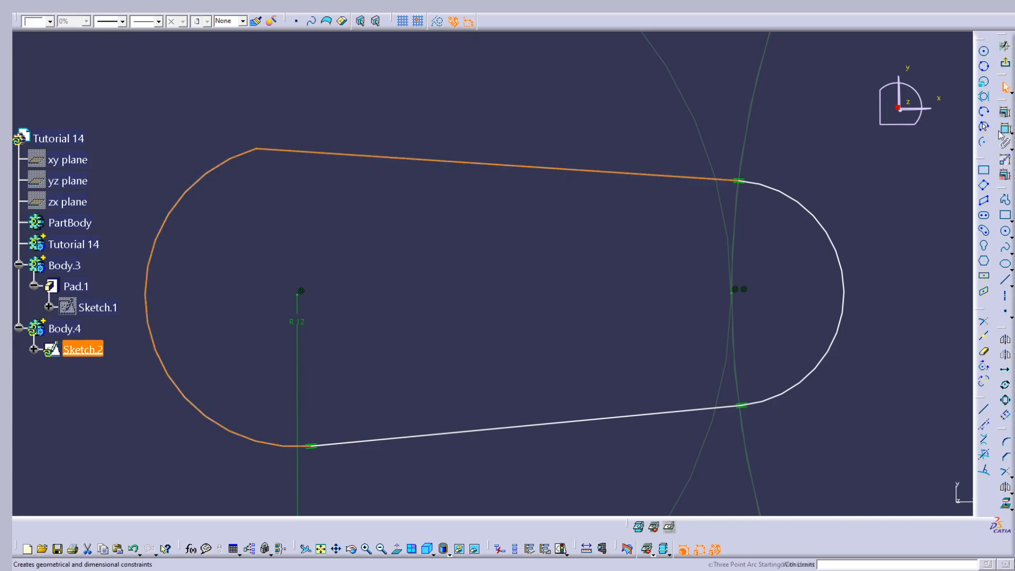
click(1006, 113)
click(929, 419)
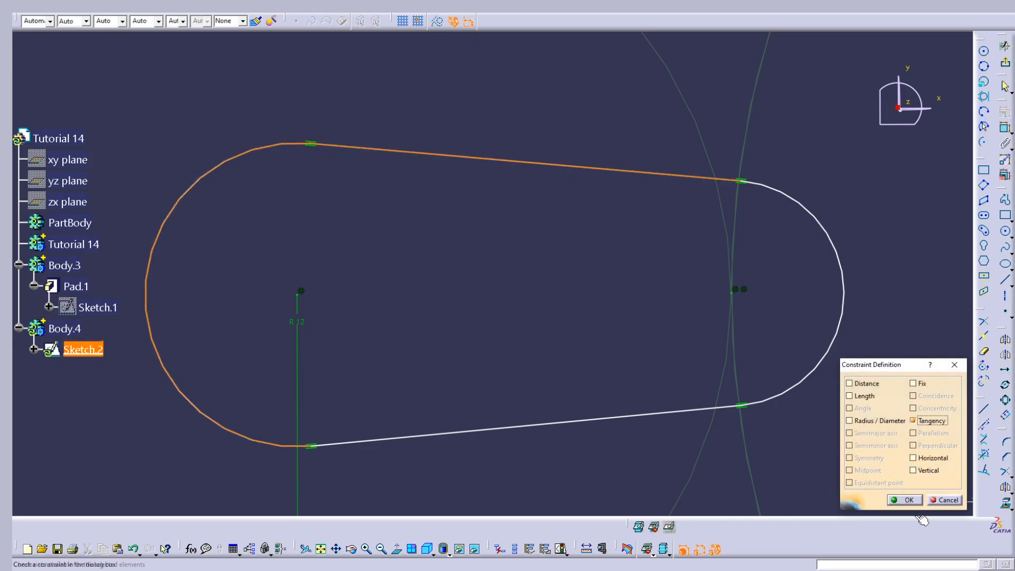
click(906, 499)
- Apply a Horizontal constraint to the slot's upper and lower lines together
mouse_move(545, 222)
middle_down()
mouse_move(593, 294)
mouse_move(577, 254)
mouse_move(593, 242)
middle_up()
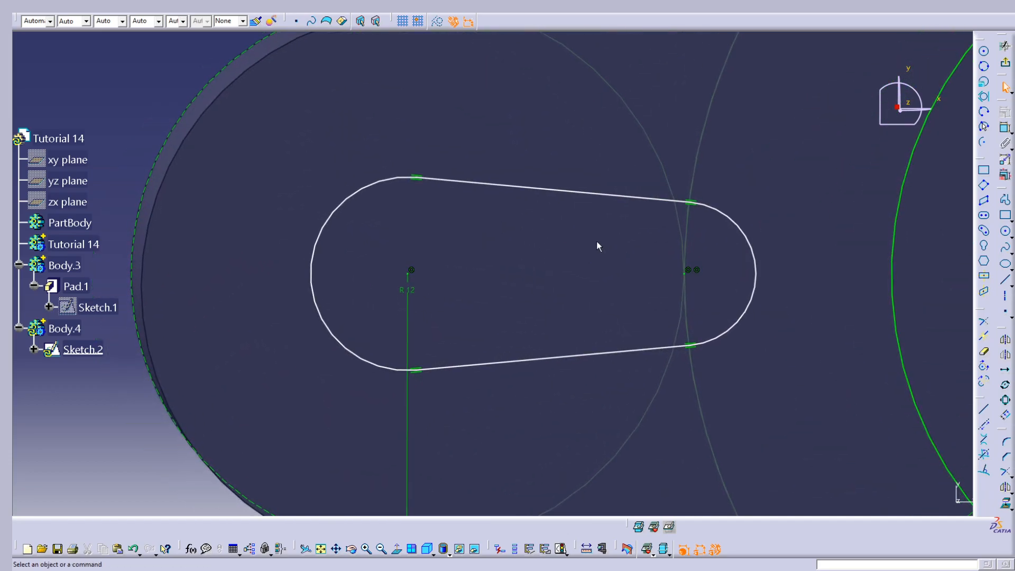
click(553, 191)
ctrl+click(554, 358)
right_click(553, 358)
mouse_move(646, 527)
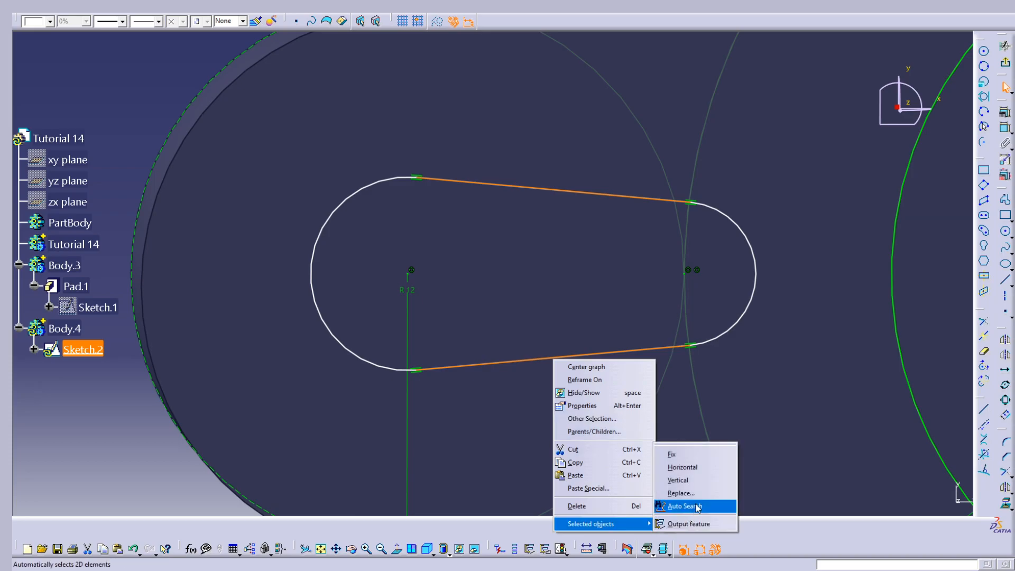
click(703, 468)
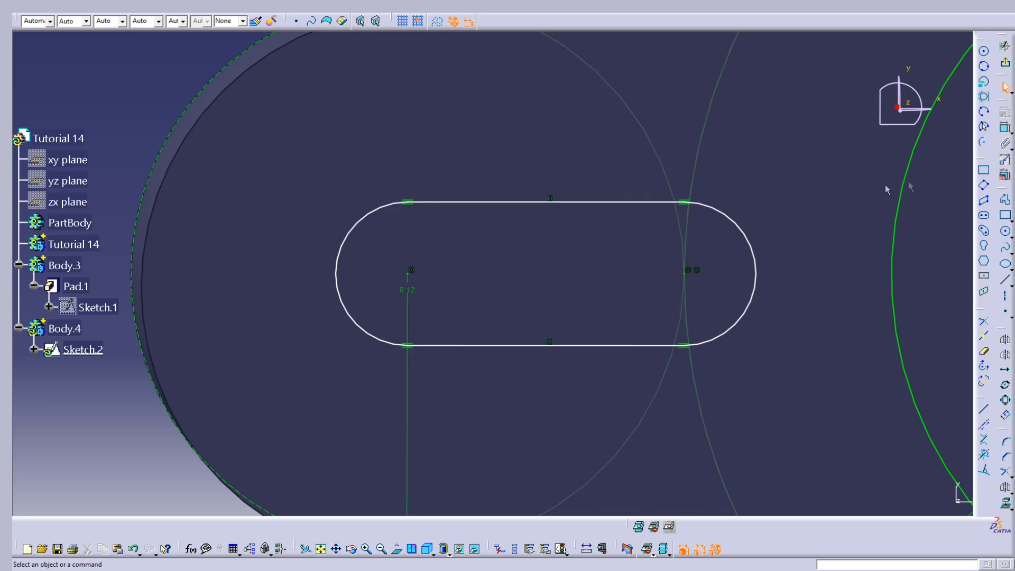
click(1005, 126)
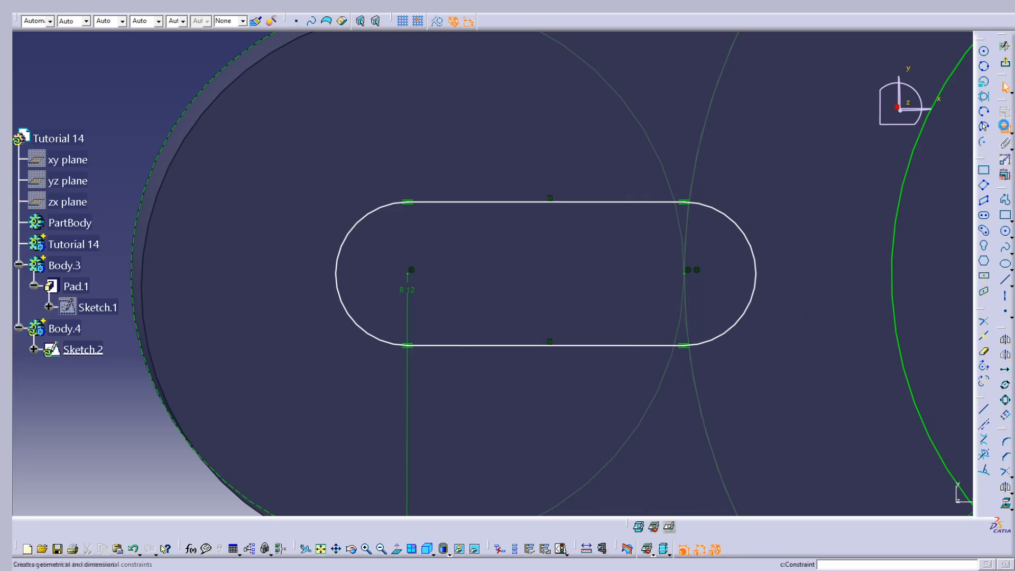
click(408, 277)
click(684, 275)
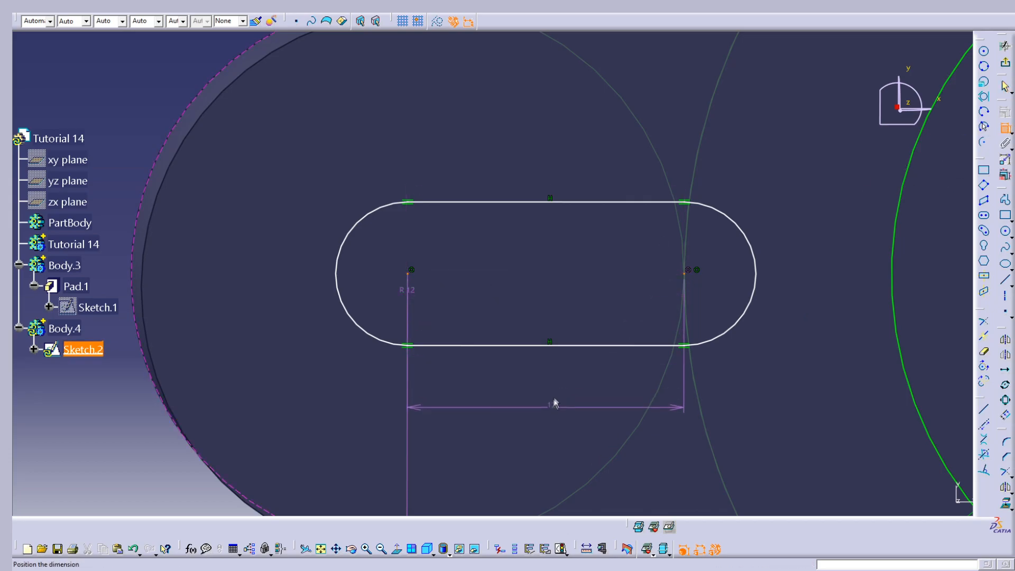
middle_drag(591, 315, 422, 213)
key(Escape)
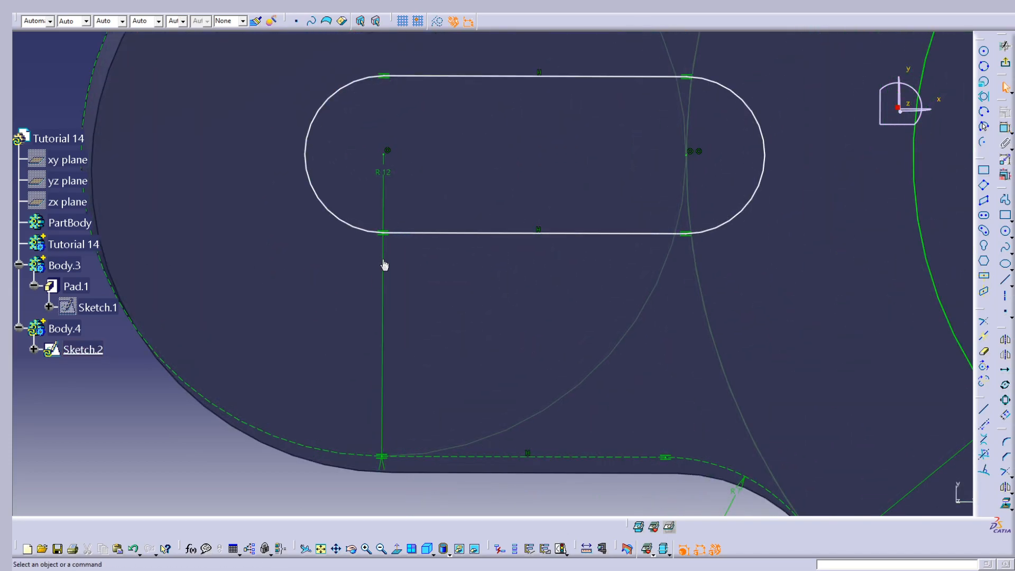
middle_drag(557, 195, 564, 244)
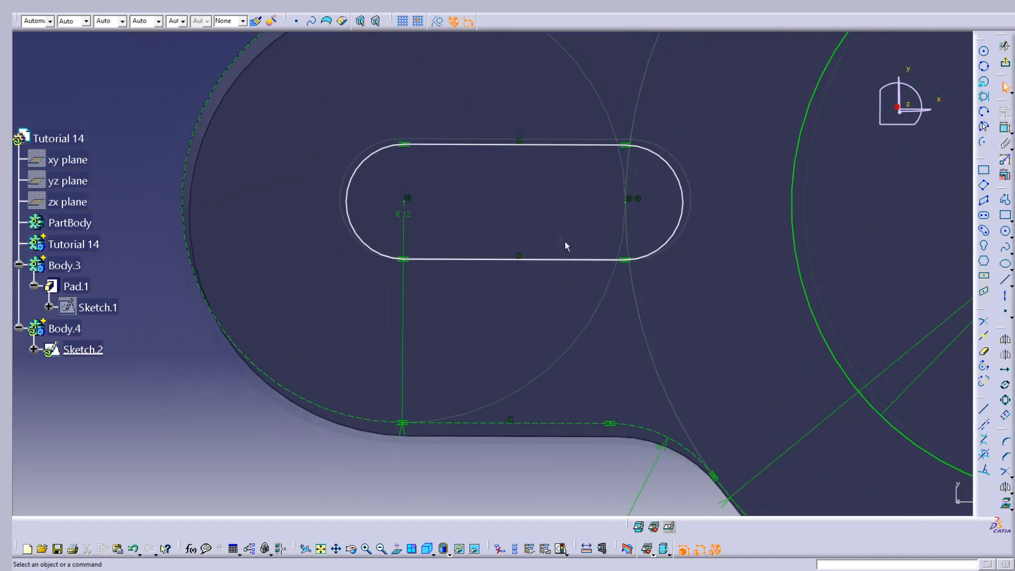
- Delete the coincidence constraint between the slot's two arc centres and dimension the distance between the centres as 6 mm
click(611, 270)
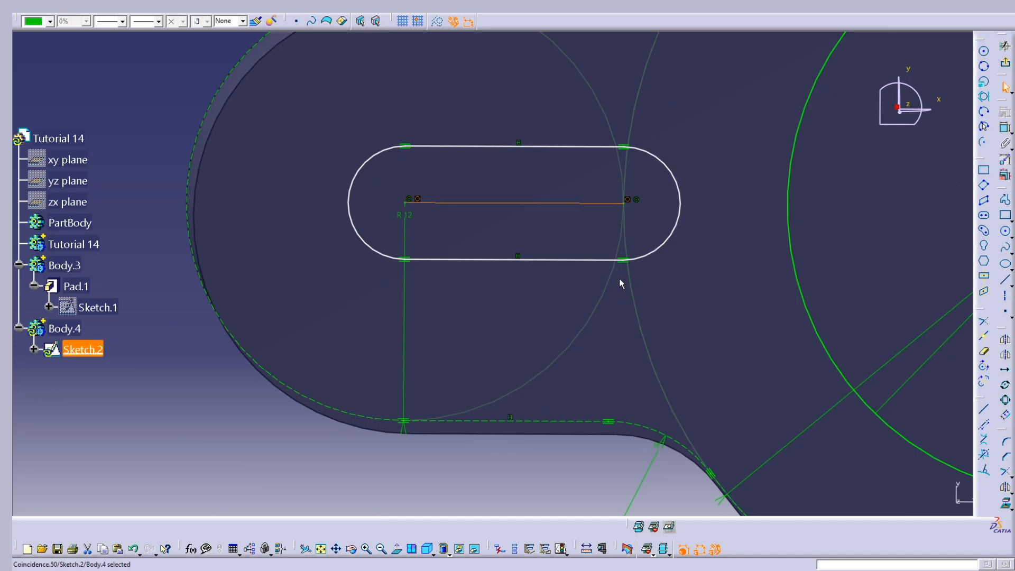
key(Delete)
click(1005, 128)
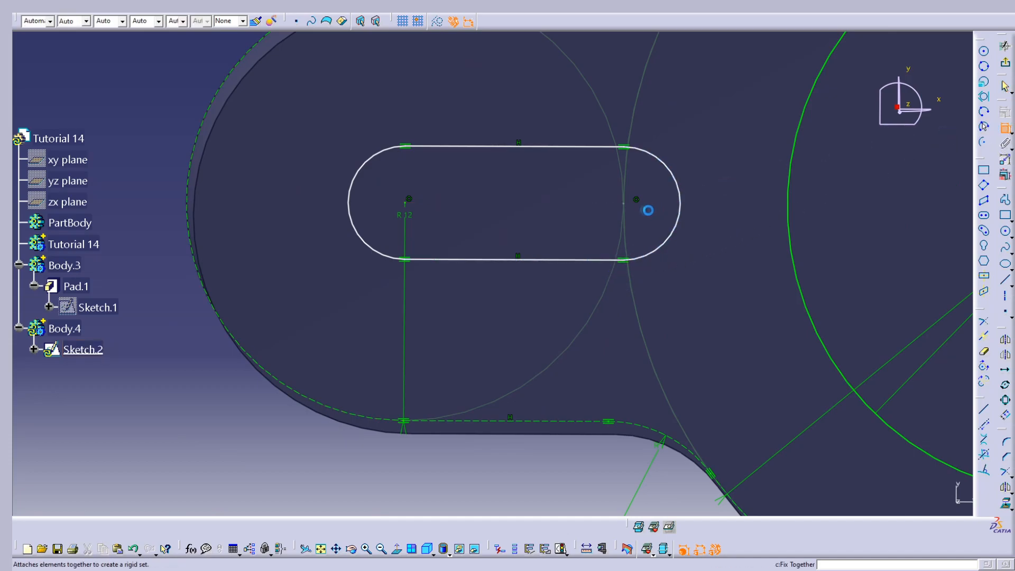
click(624, 203)
click(407, 215)
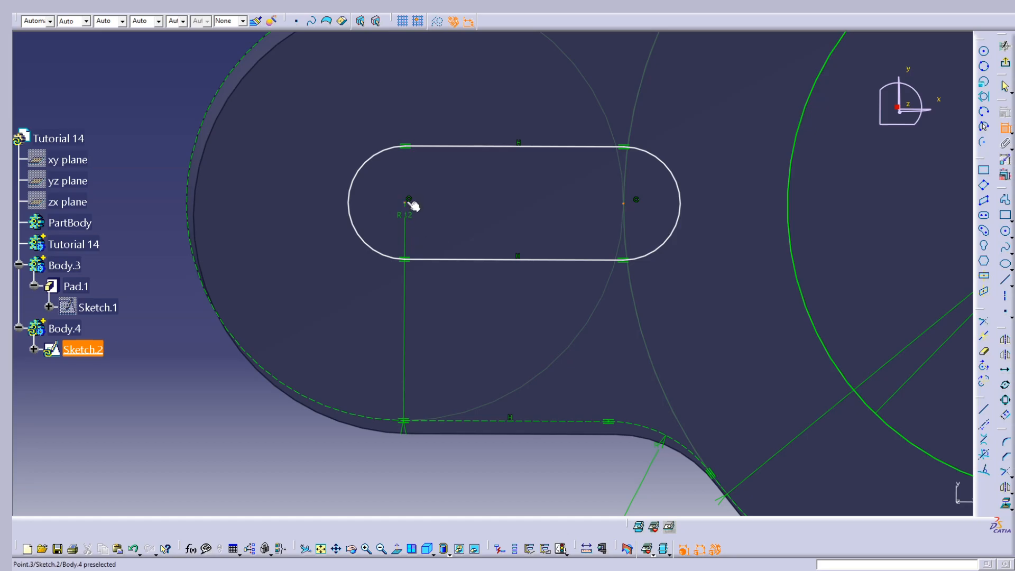
click(498, 341)
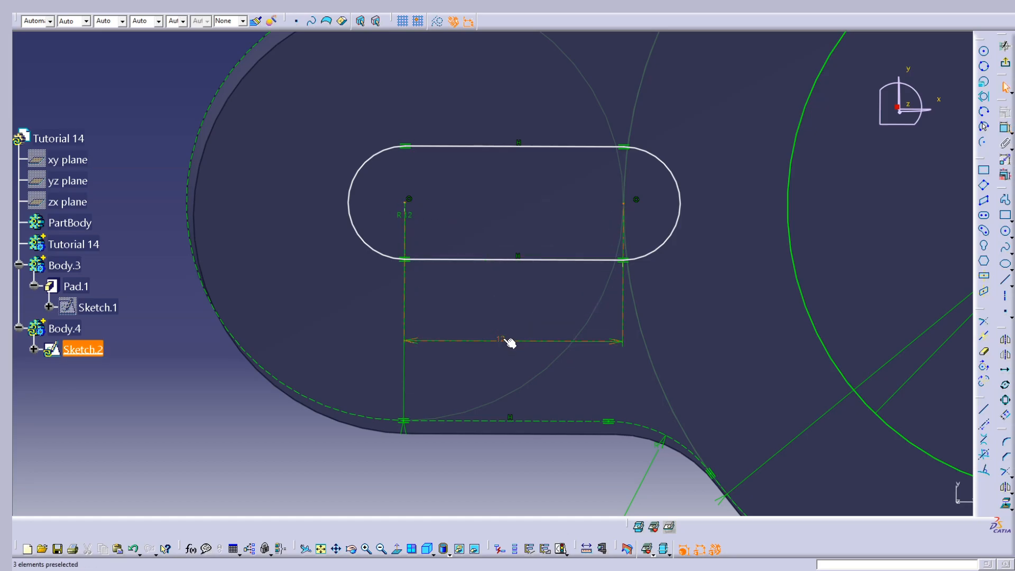
double_click(501, 339)
text(6)
key(Return)
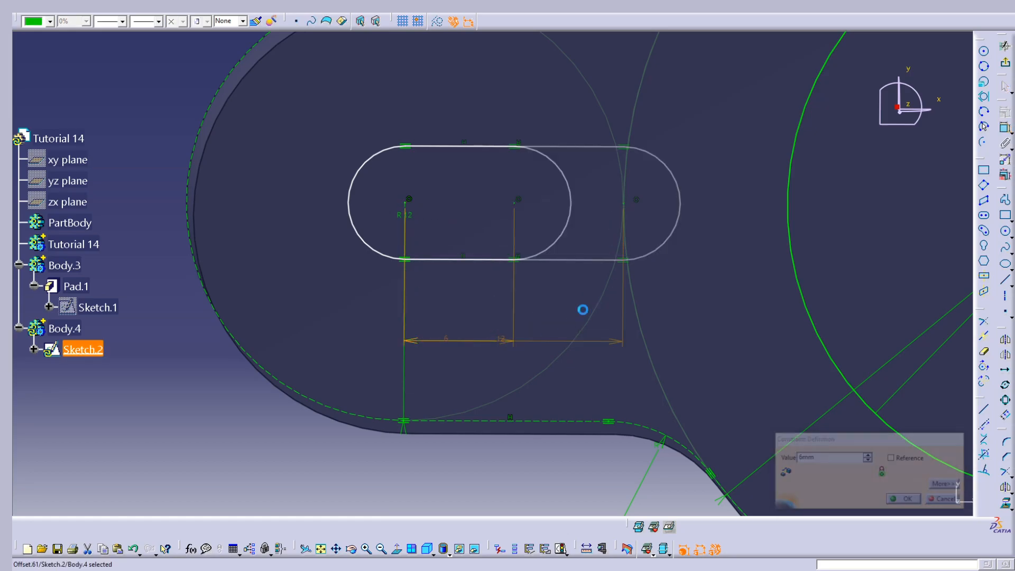
- Add a radius dimension to the slot's left arc and open it for editing
click(396, 549)
middle_drag(571, 231, 659, 322)
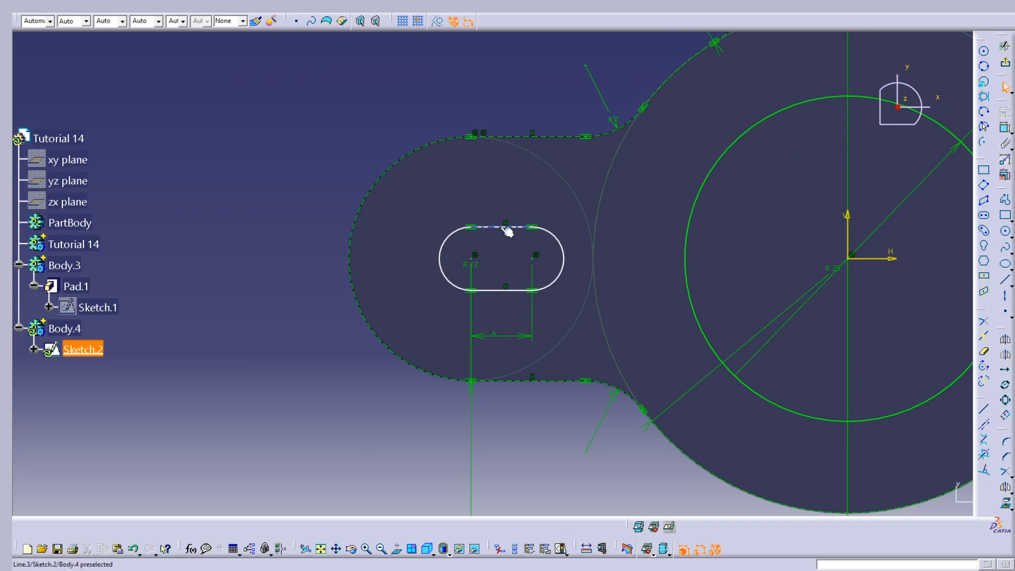
click(1005, 131)
ctrl+middle_drag(703, 233, 736, 166)
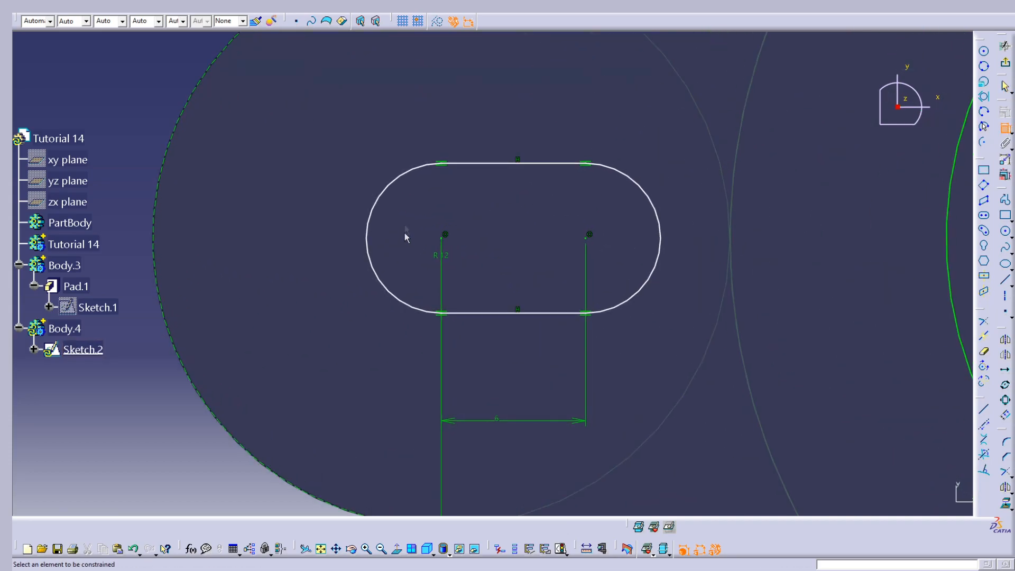
click(405, 183)
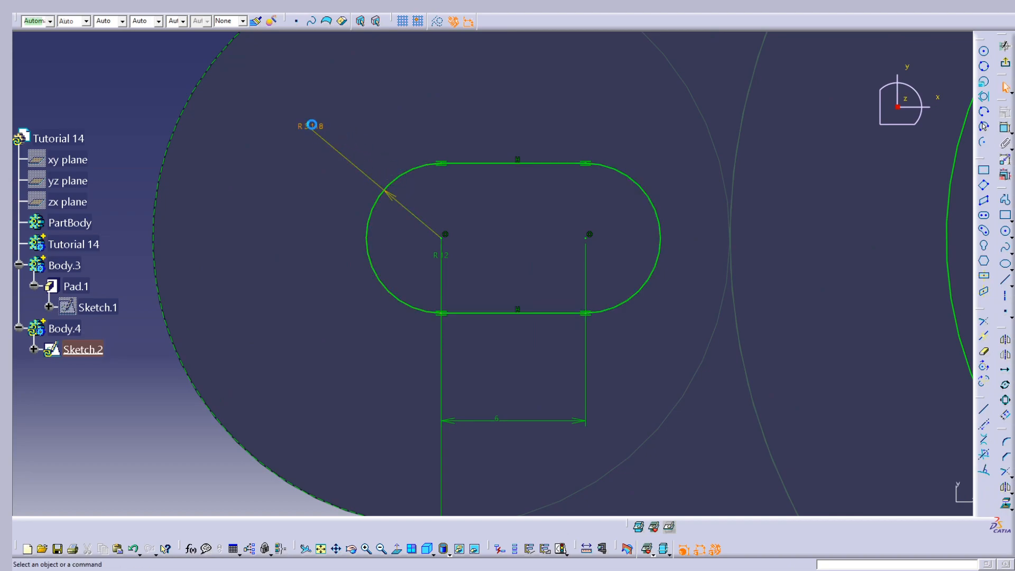
double_click(311, 126)
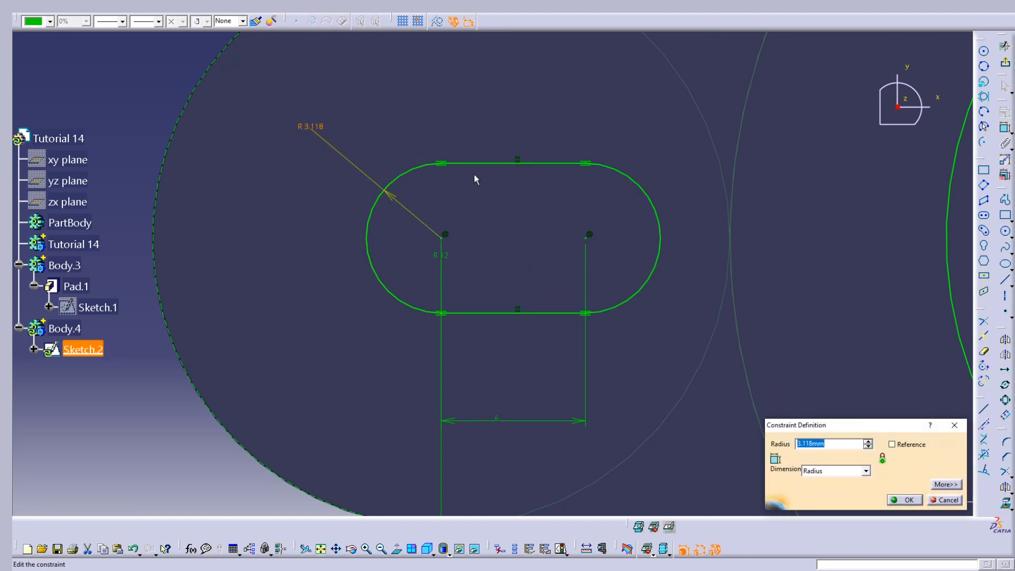
- Try a radius of 12 mm for the slot's left arc
text(12)
key(Tab)
mouse_move(445, 179)
middle_down()
mouse_move(603, 206)
mouse_move(661, 262)
middle_up()
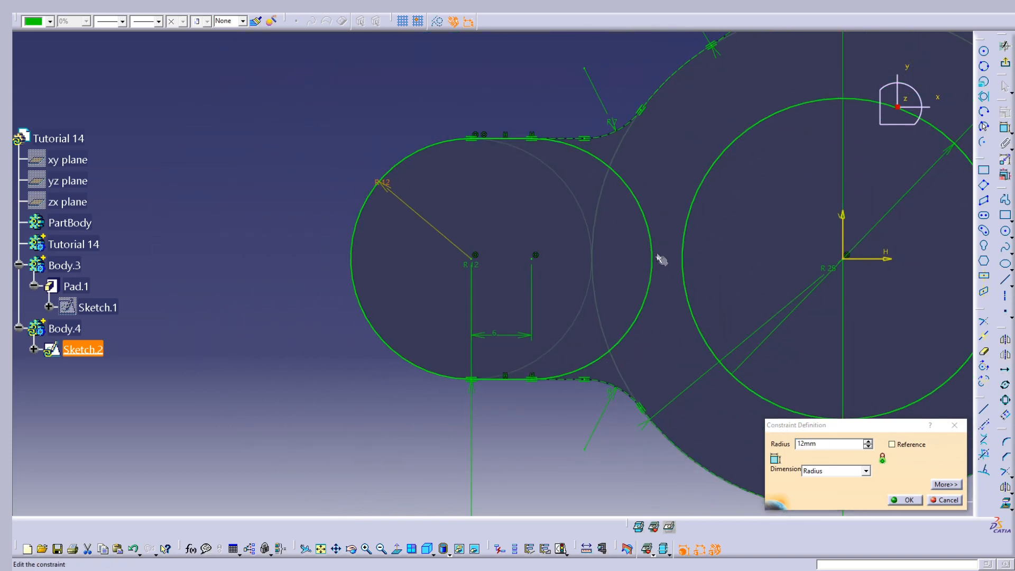
- Set the radius of the slot's left arc to 5 mm
drag(824, 446, 786, 426)
text(5)
key(Tab)
click(901, 503)
- Exit the sketch containing the circles and slot and clear the selection
mouse_move(625, 188)
middle_down()
mouse_move(612, 229)
mouse_move(620, 202)
mouse_move(672, 211)
mouse_move(517, 260)
middle_up()
click(1005, 60)
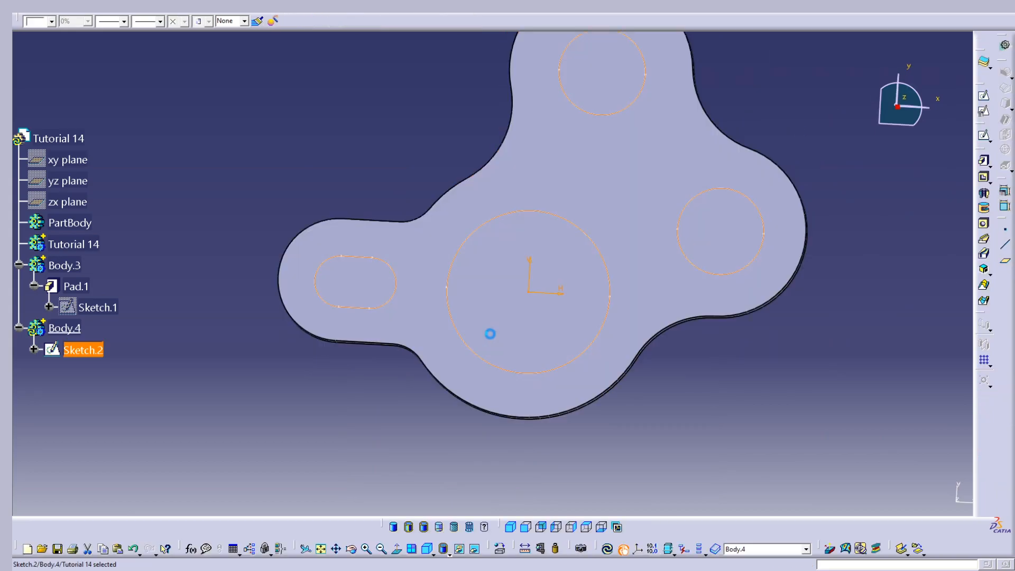
click(723, 380)
mouse_move(593, 271)
middle_down()
mouse_move(590, 326)
mouse_move(611, 341)
mouse_move(387, 390)
middle_up()
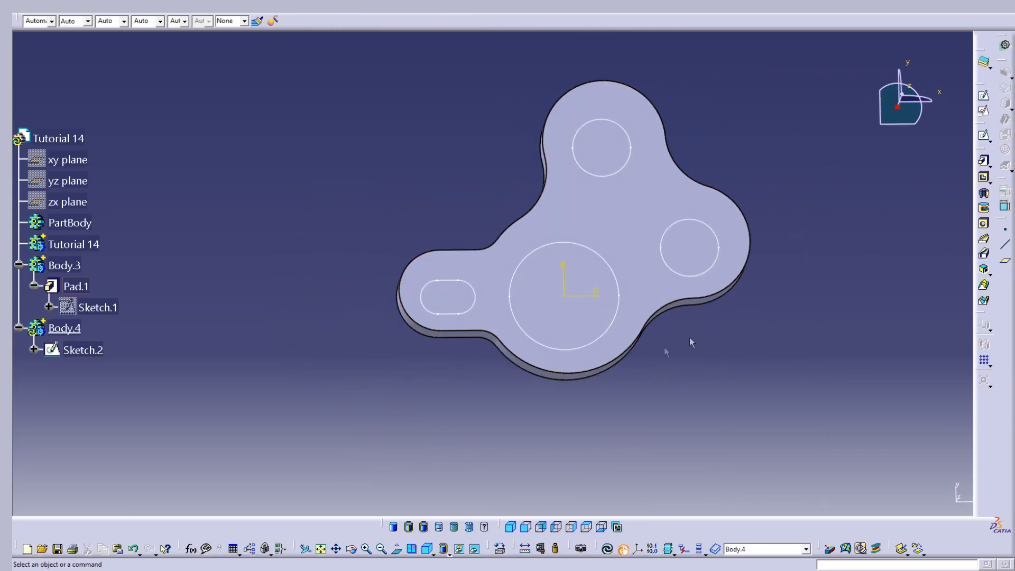
- Pad Sketch.2 in Body.4 with both the first and second limit lengths set to 12 mm
click(984, 160)
click(83, 350)
mouse_move(656, 252)
middle_down()
mouse_move(646, 272)
mouse_move(644, 118)
mouse_move(460, 182)
mouse_move(812, 383)
middle_up()
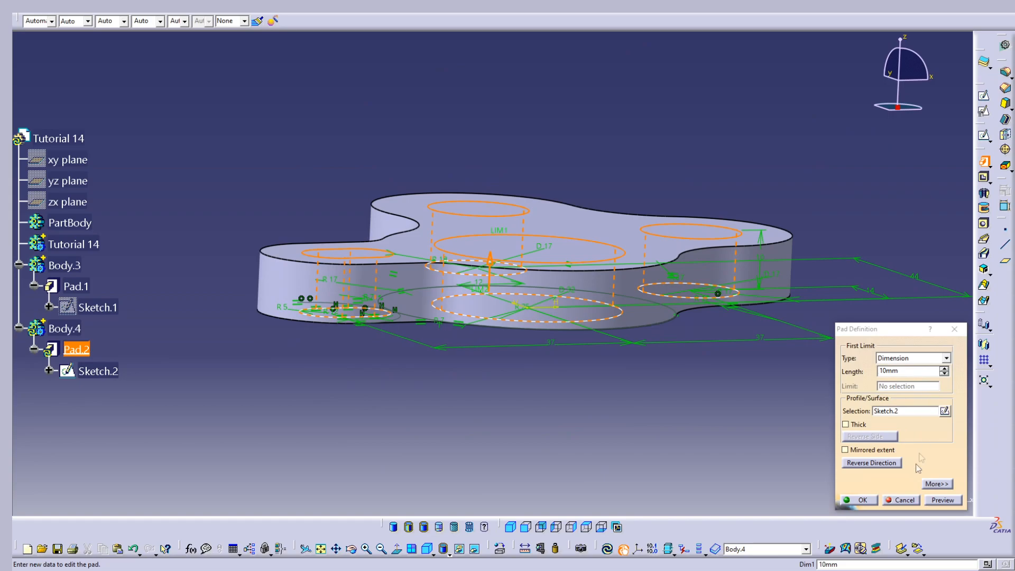
click(937, 484)
double_click(815, 373)
text(12)
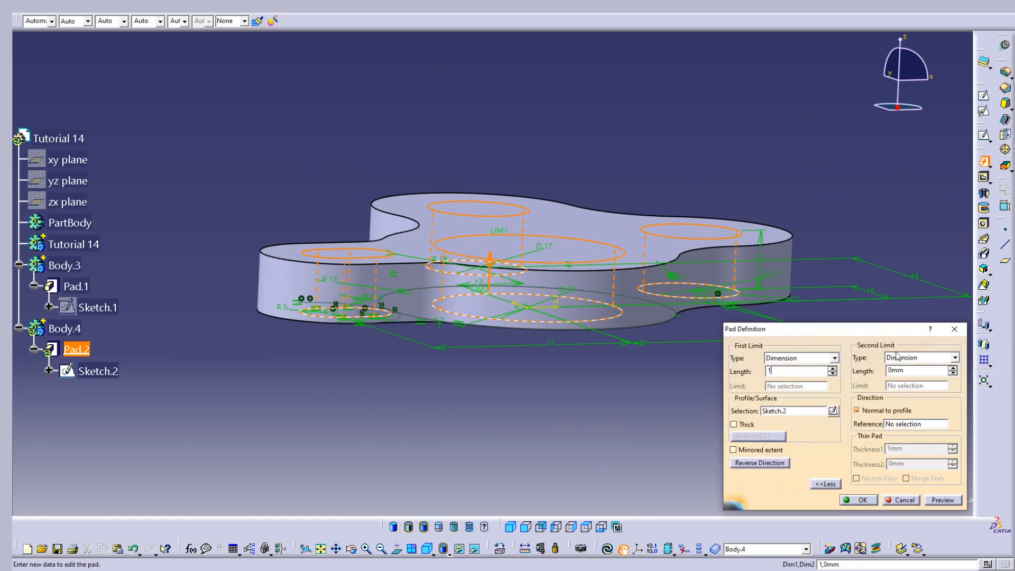
double_click(919, 371)
text(10)
text(2mm)
click(943, 499)
click(862, 500)
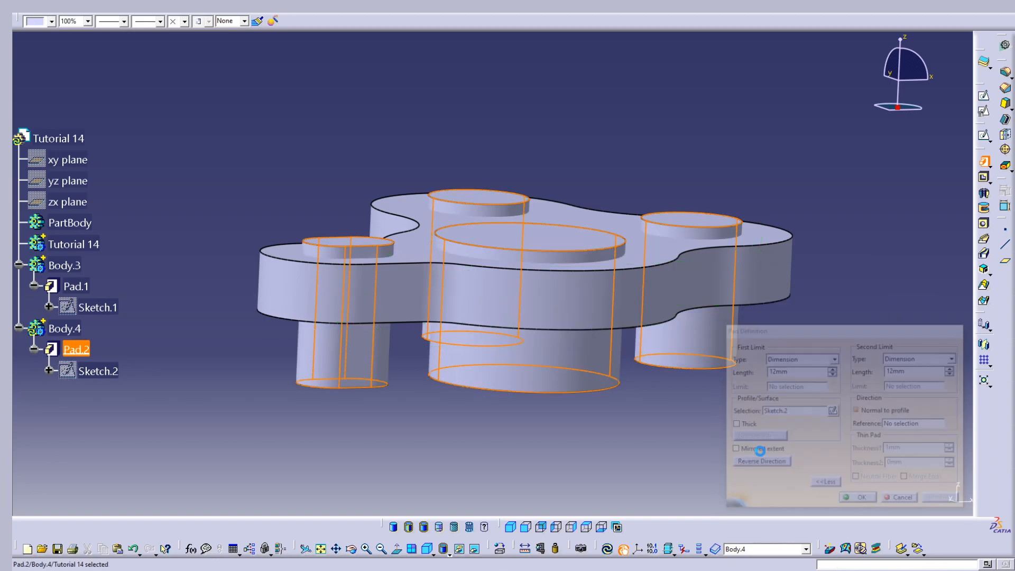
- Define the Tutorial 14 body as the in-work object
middle_drag(657, 276, 482, 380)
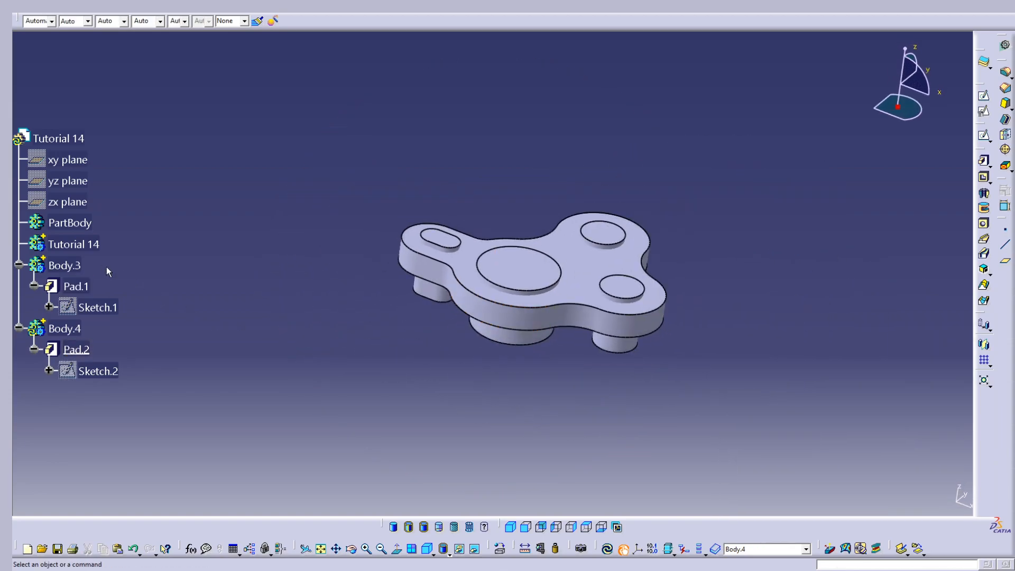
click(96, 245)
right_click(85, 244)
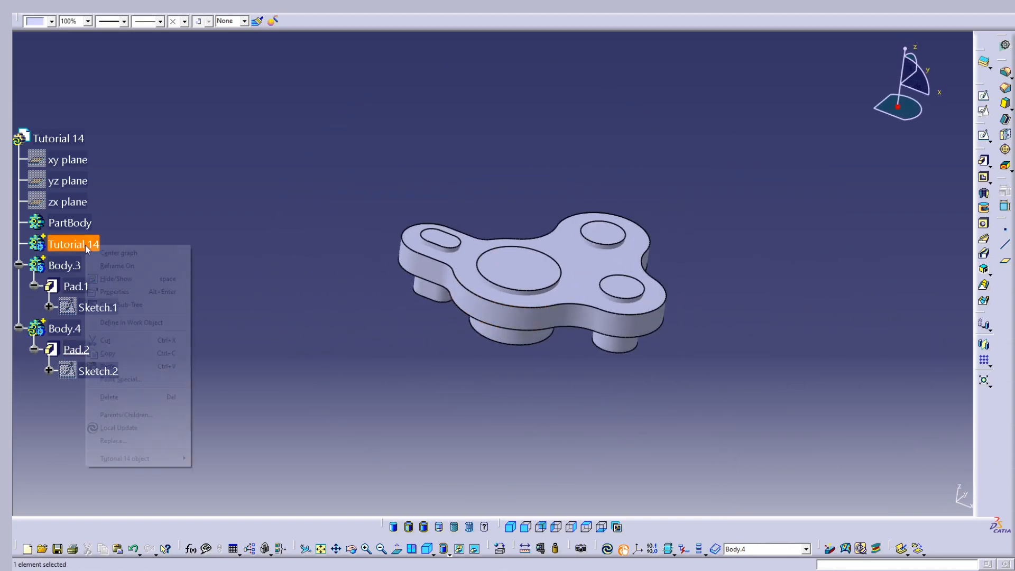
click(160, 323)
- Add Body.3 to the Tutorial 14 body with the Boolean Add operation
click(63, 265)
right_click(62, 265)
mouse_move(161, 478)
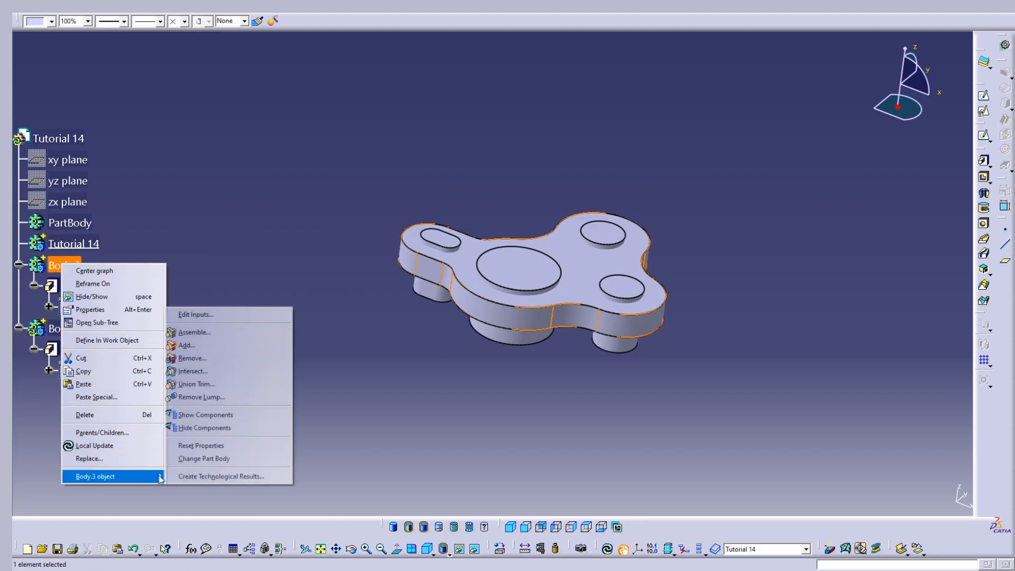
click(227, 346)
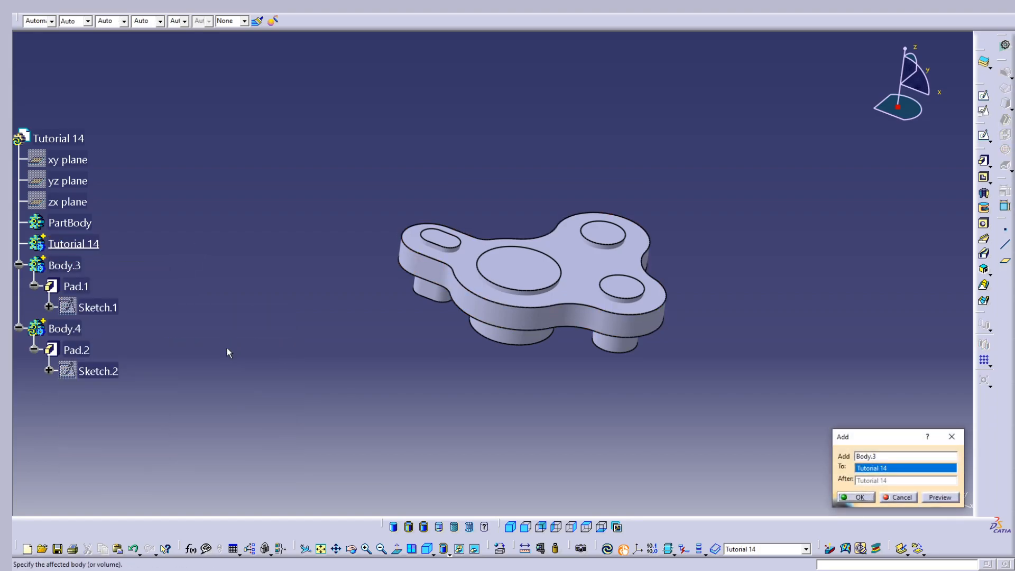
key(Return)
- Keep the Tutorial 14 body as the in-work object and remove Body.4 from it with the Boolean Remove operation
right_click(79, 241)
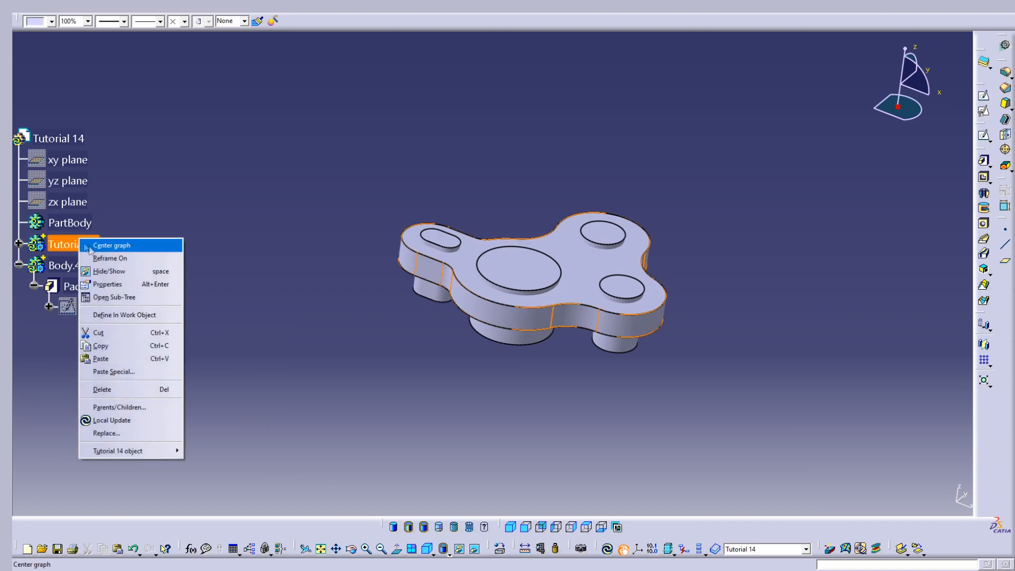
click(154, 316)
right_click(80, 275)
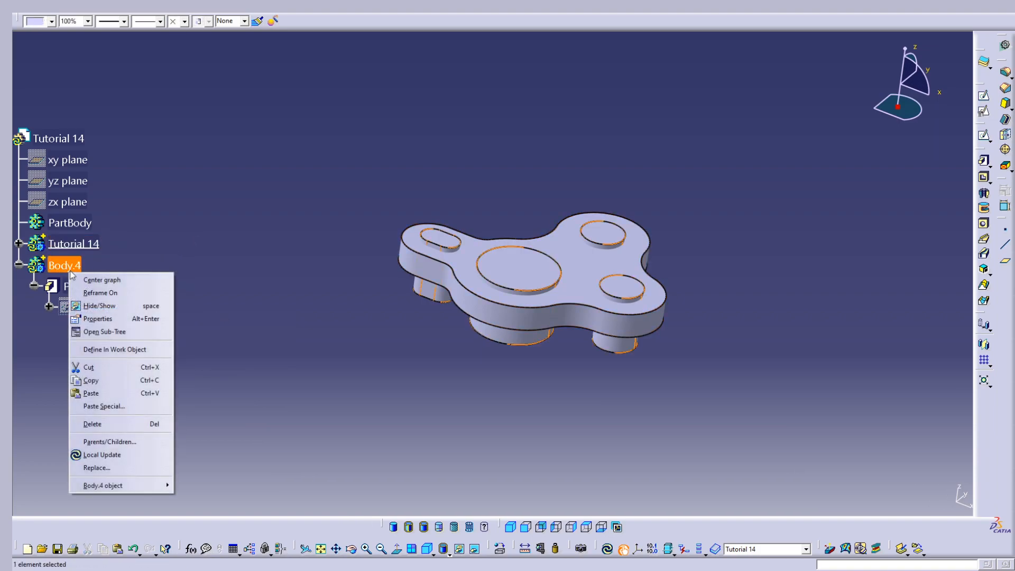
mouse_move(140, 483)
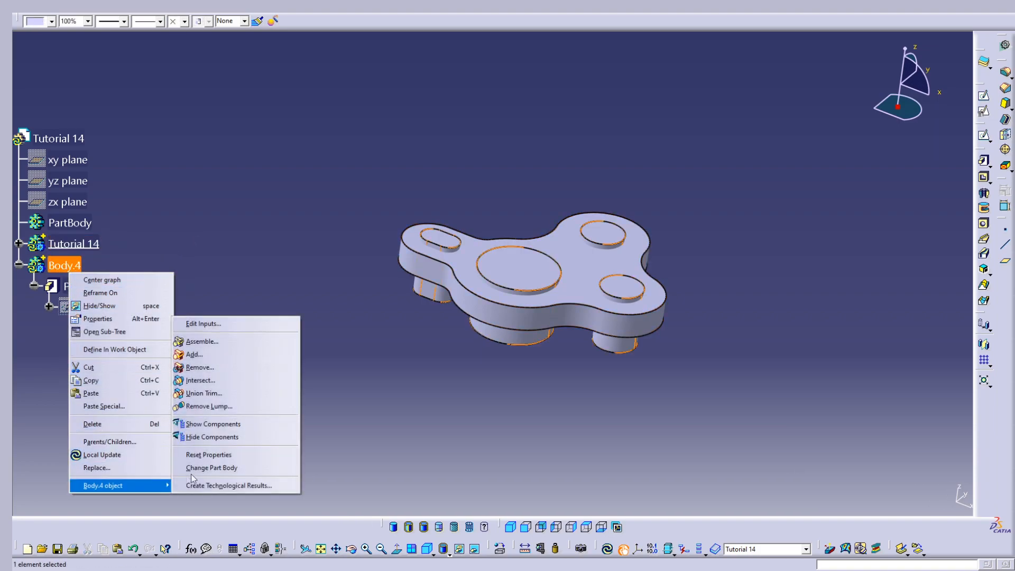
click(230, 369)
click(858, 497)
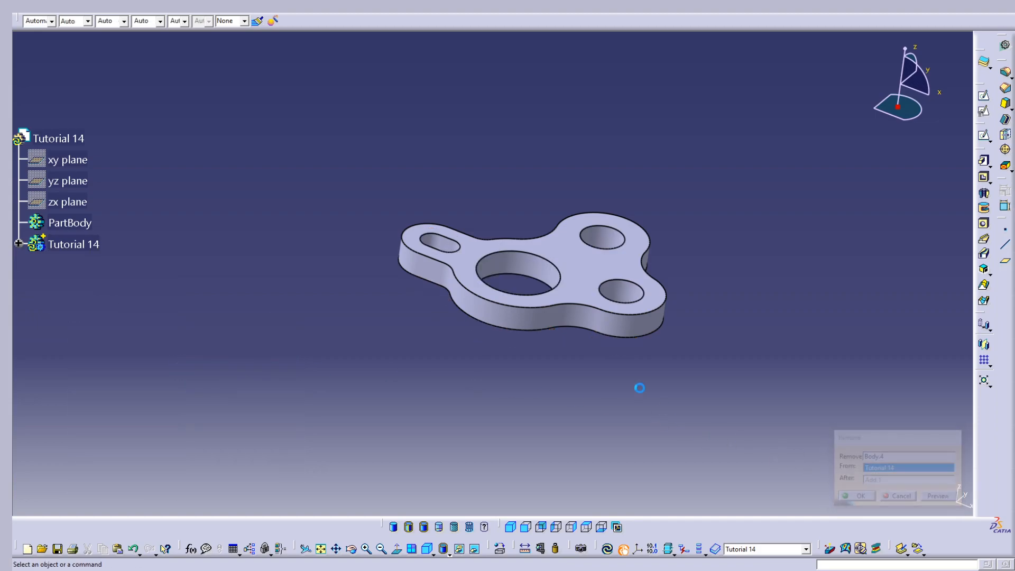
- Expand the Tutorial 14 body to show its Boolean operations and update the part
middle_drag(639, 386, 442, 233)
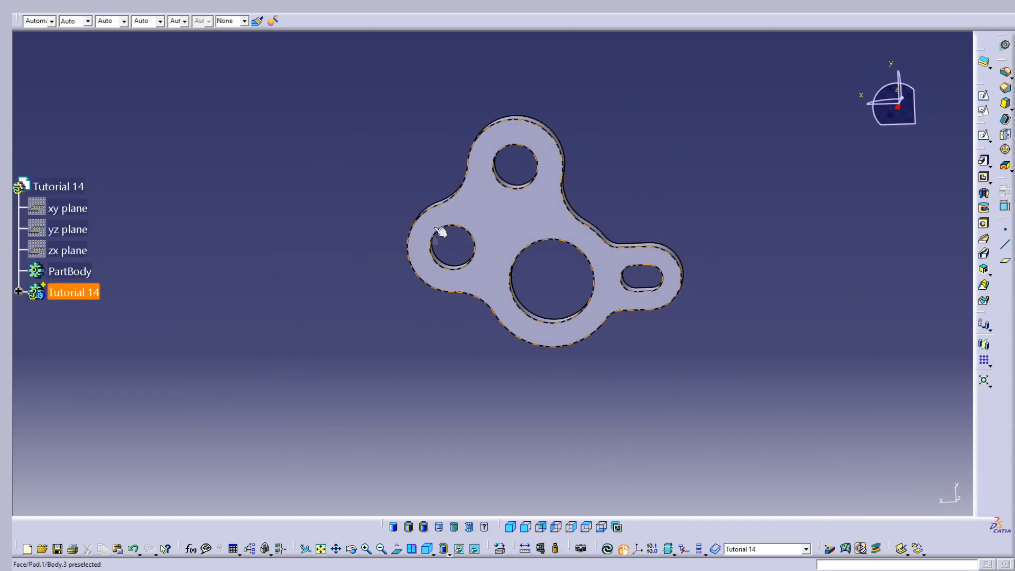
double_click(64, 295)
click(252, 336)
click(608, 551)
middle_drag(412, 364, 604, 302)
middle_drag(813, 295, 816, 316)
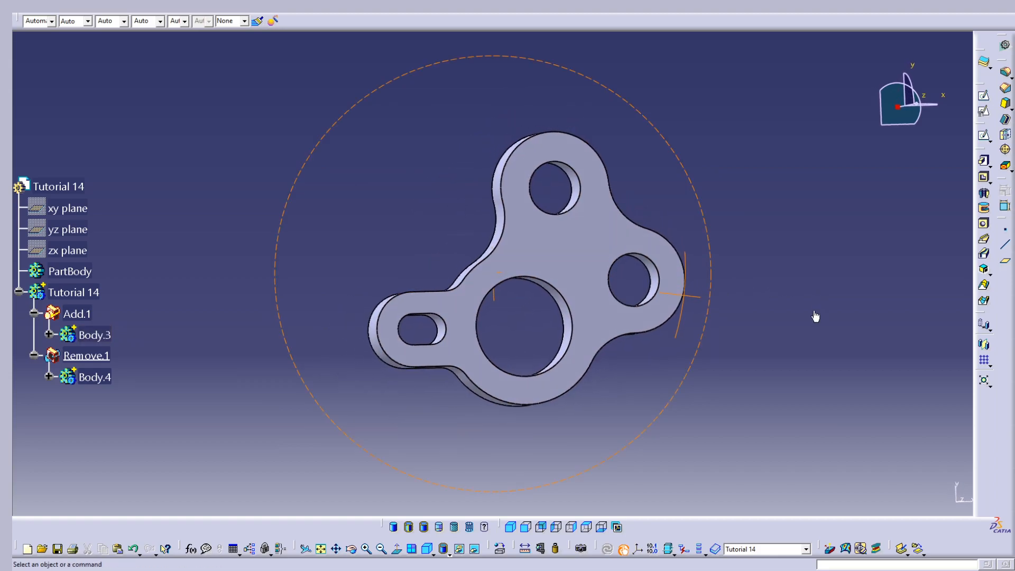
- Change the colour of the Tutorial 14 body to green
click(73, 292)
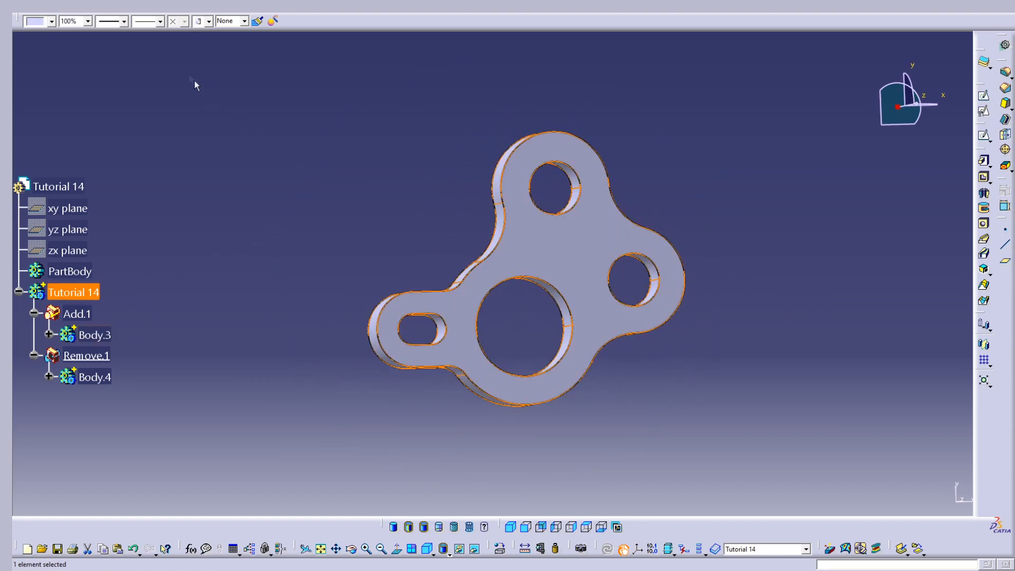
click(52, 21)
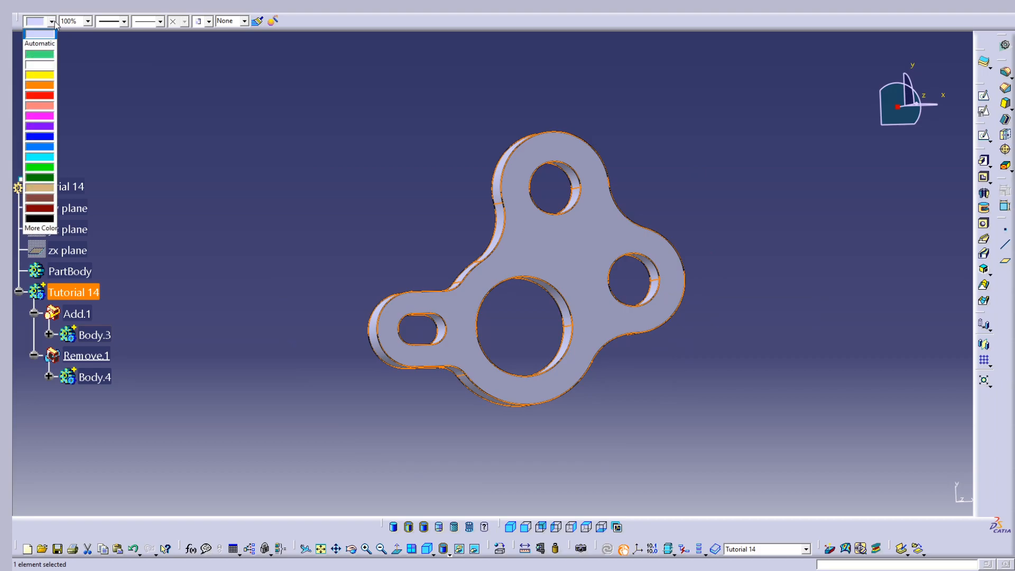
click(52, 54)
click(355, 194)
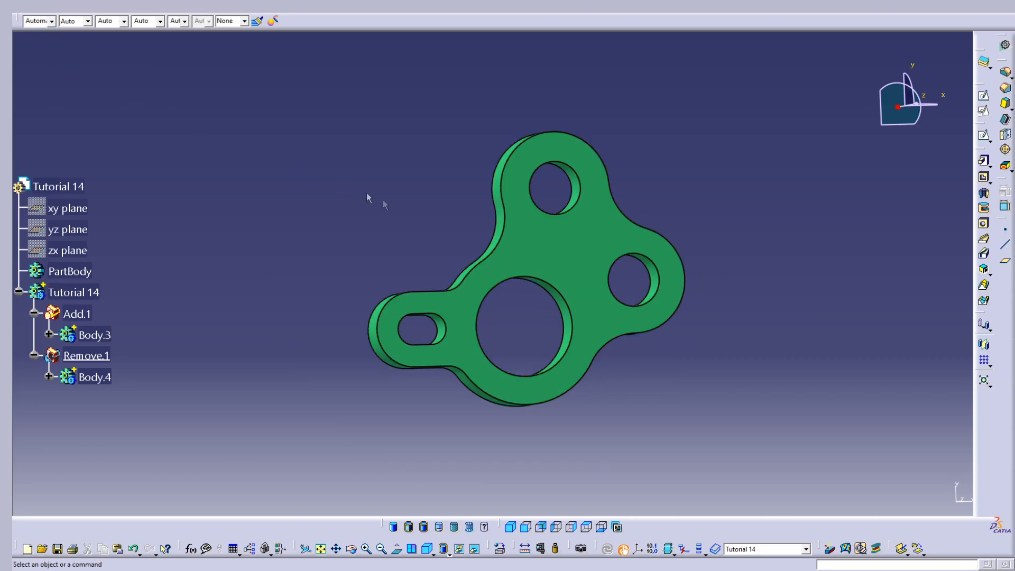
middle_drag(490, 212, 500, 271)
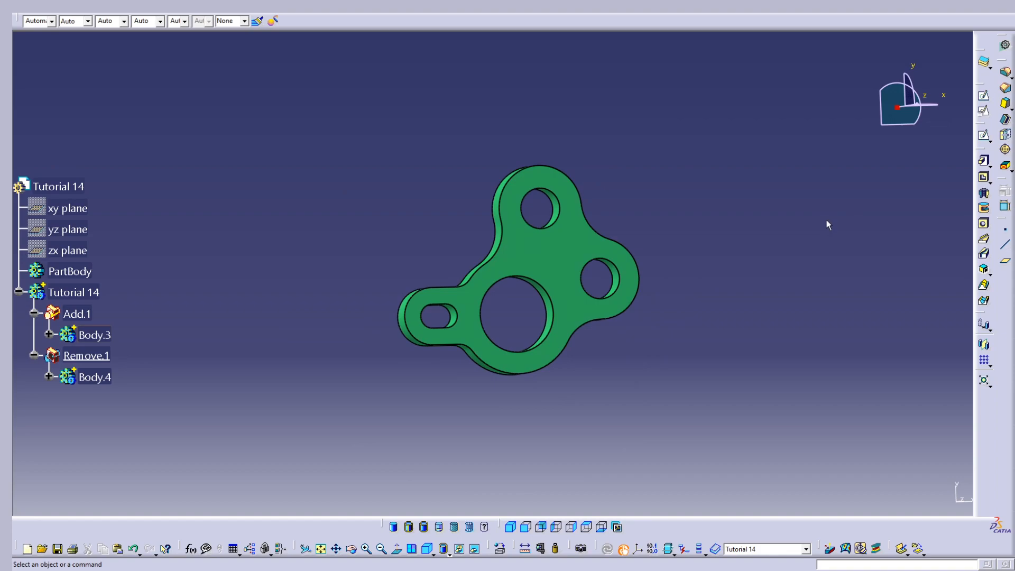